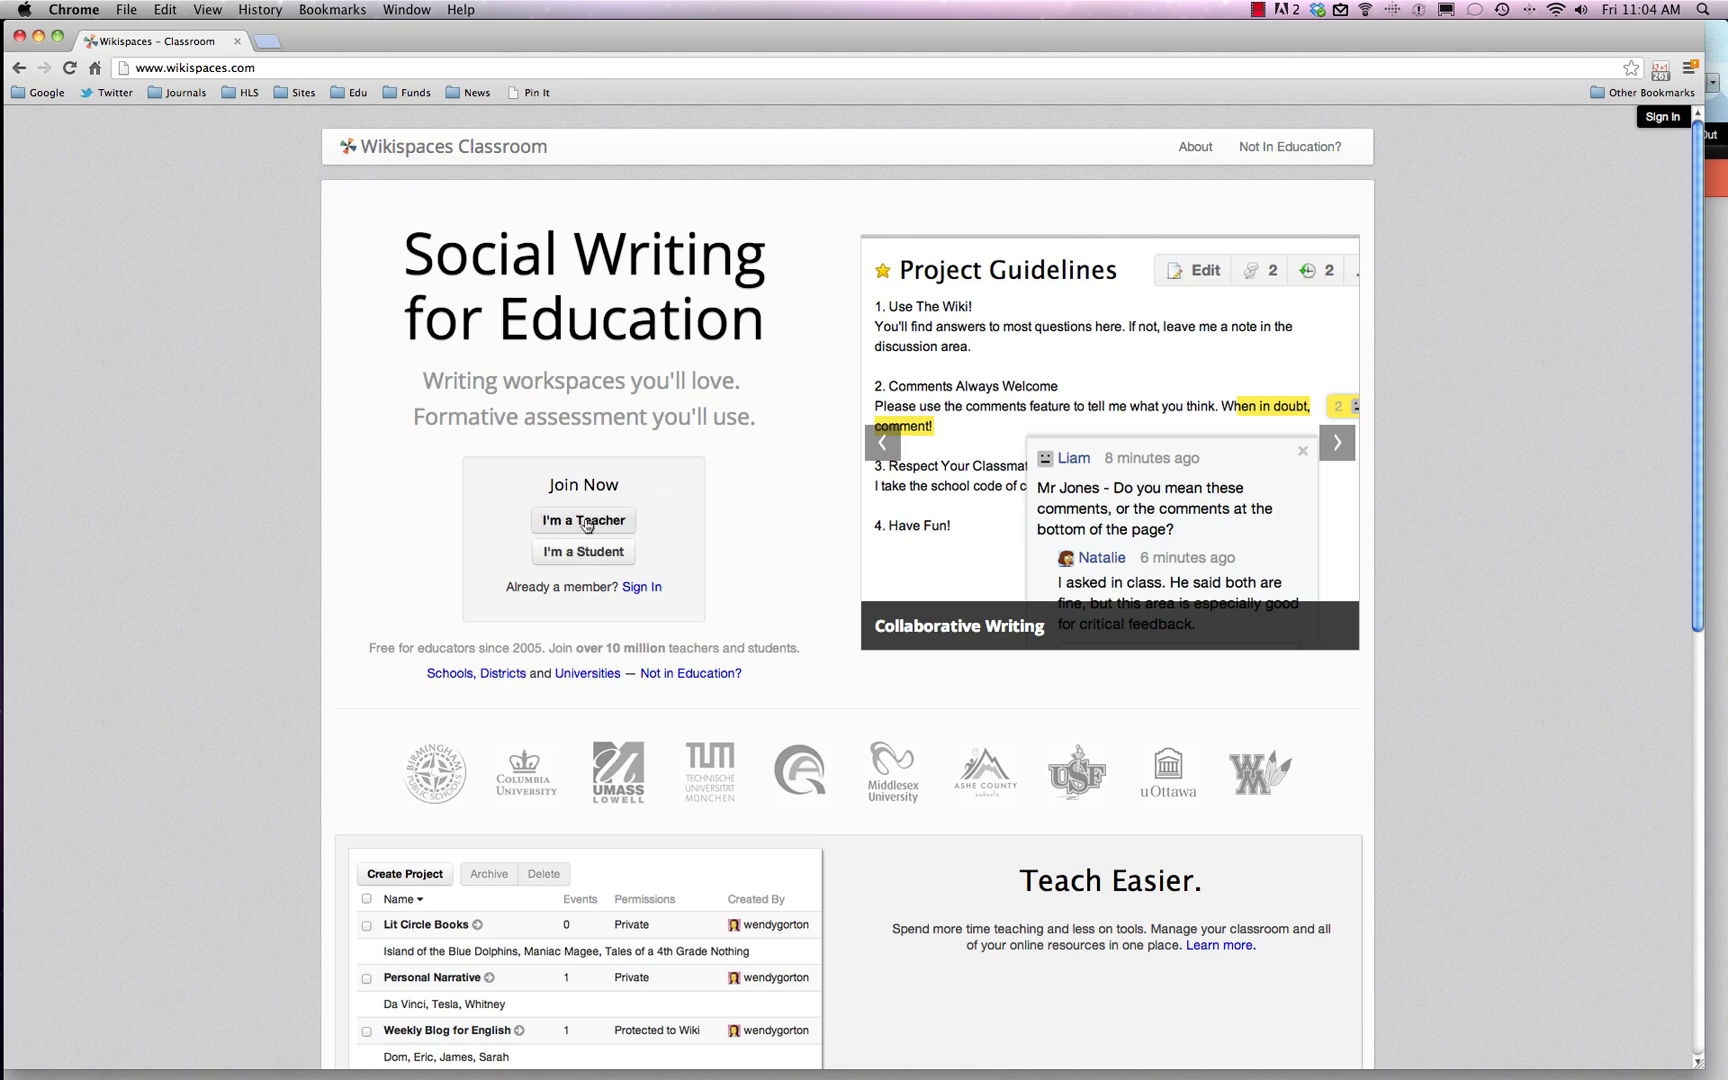
Bring forward the Firefox window showing the modernlessons wiki's default Welcome home page.
scroll(776, 418, "down", 1)
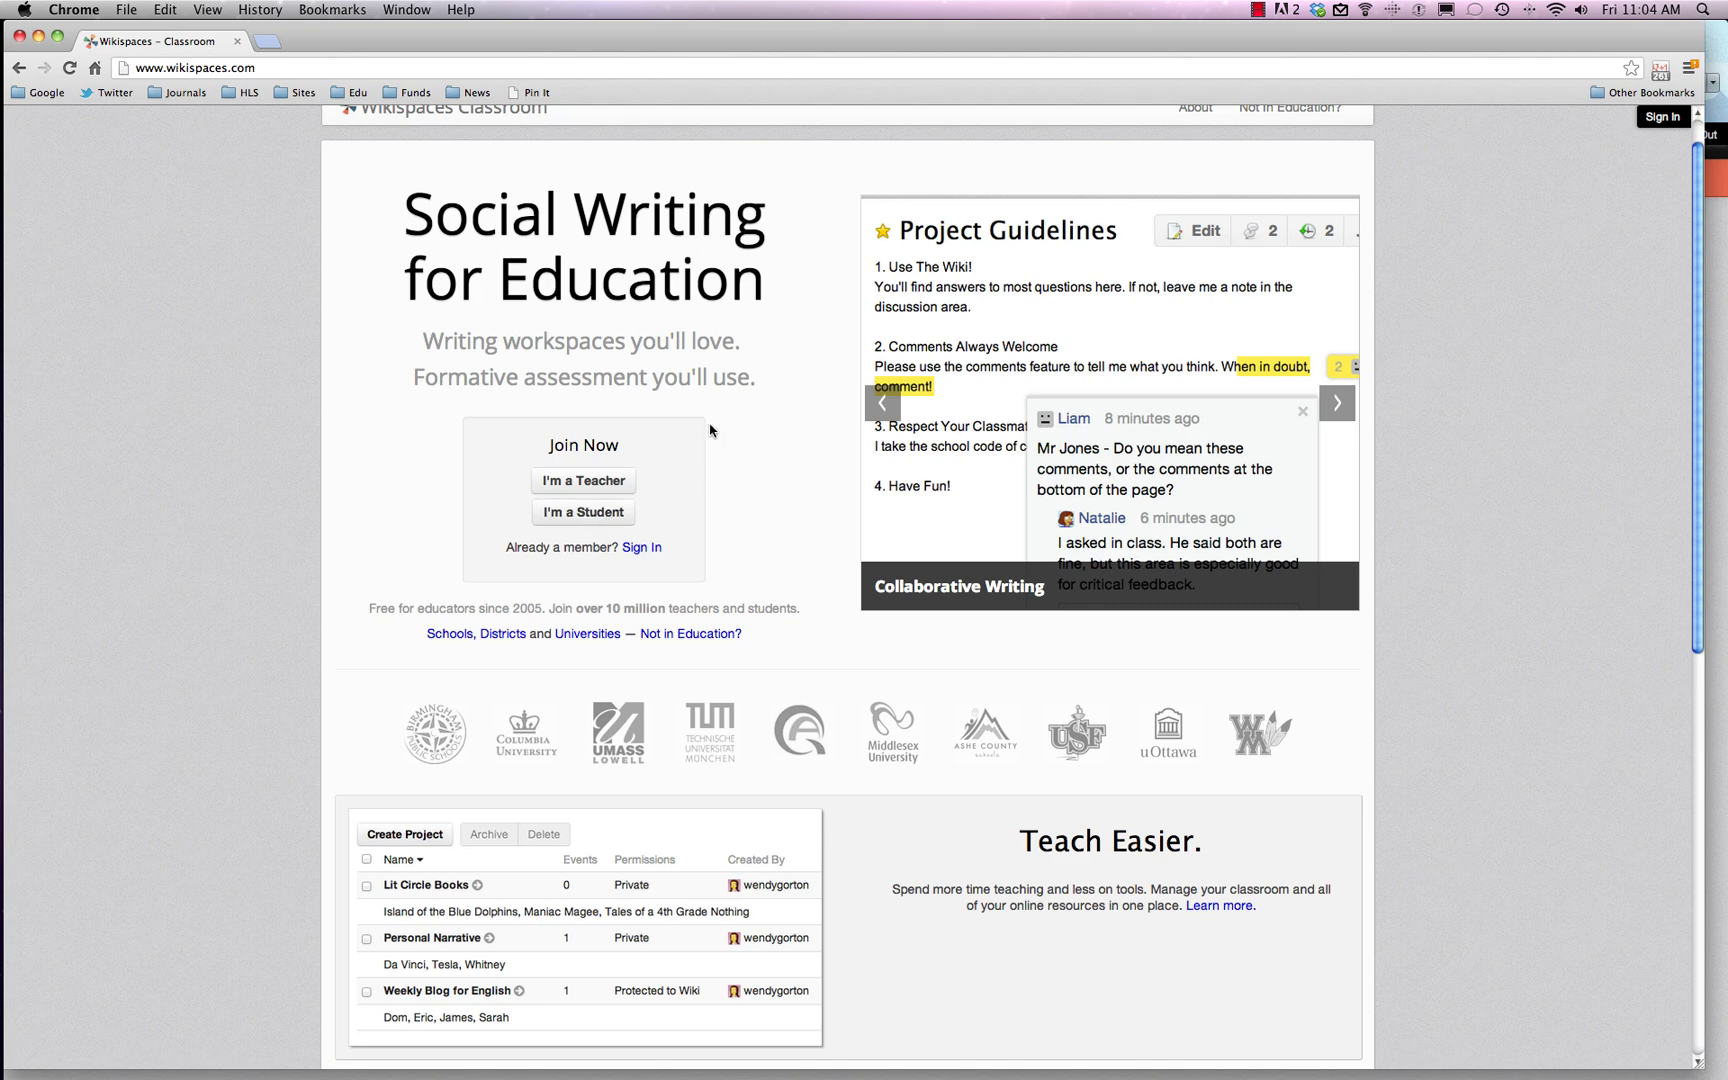
scroll(749, 419, "down", 1)
scroll(749, 419, "down", 3)
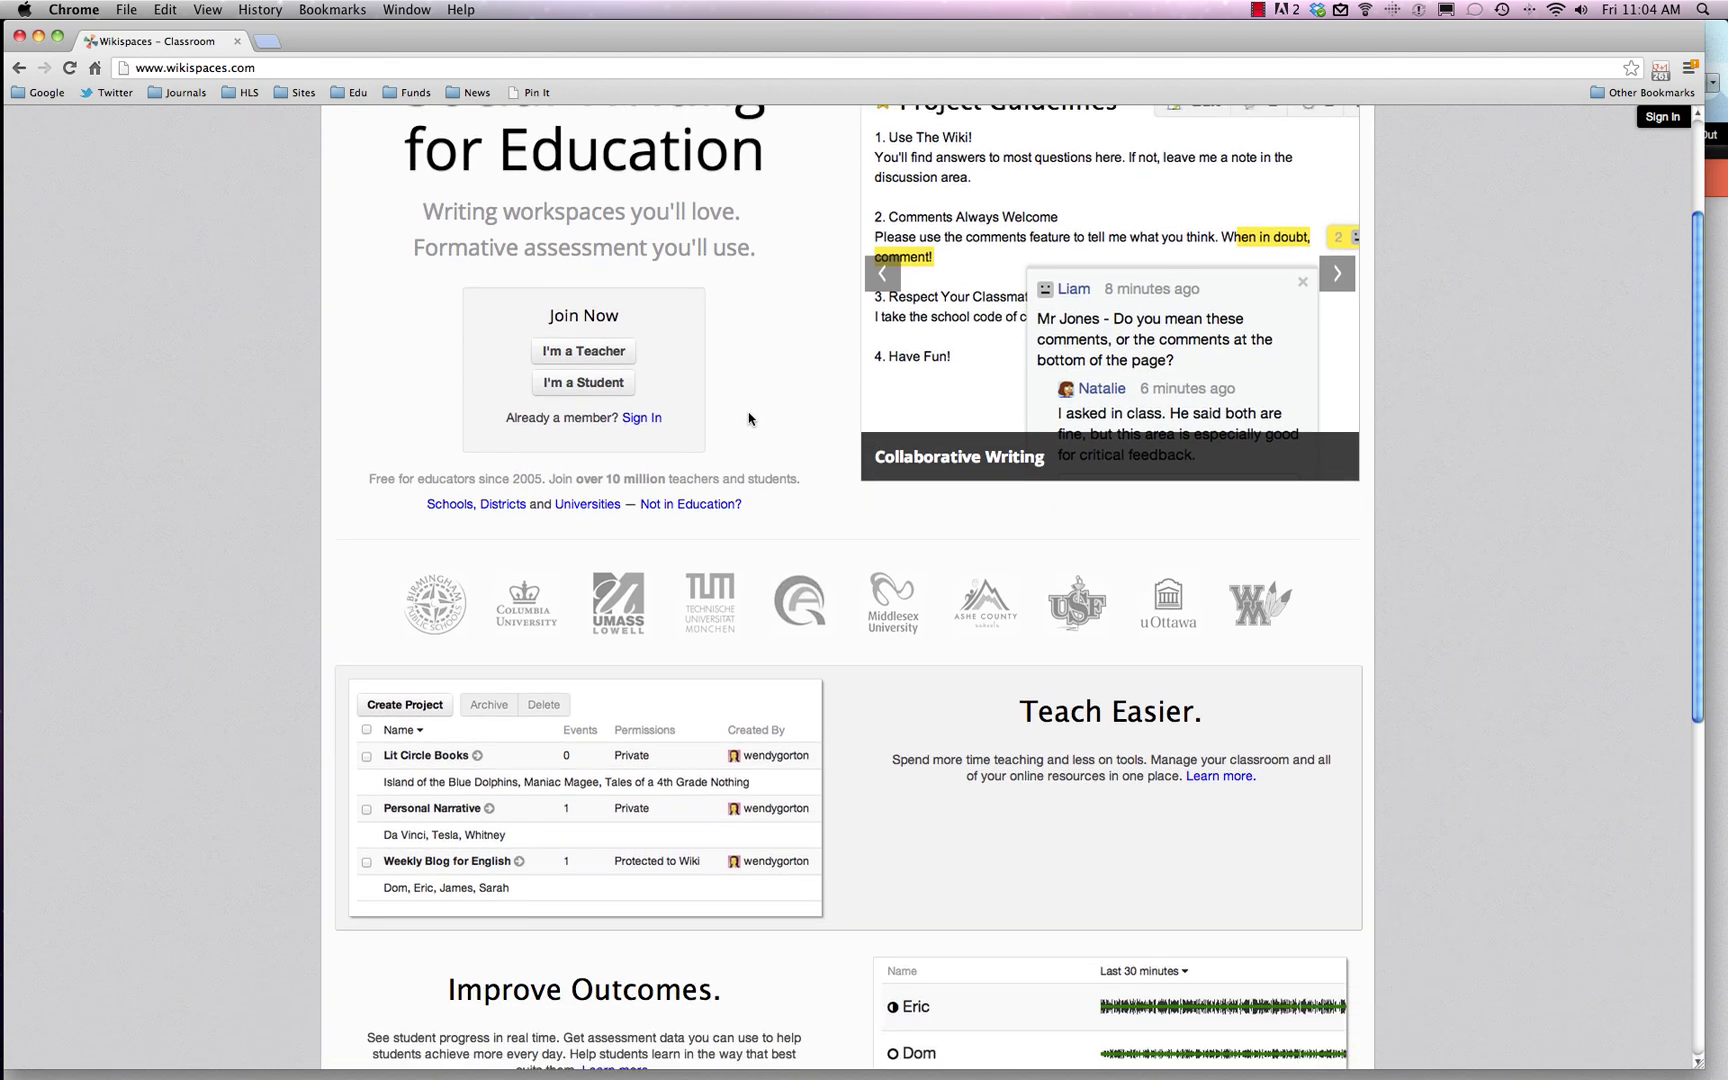
scroll(760, 368, "down", 3)
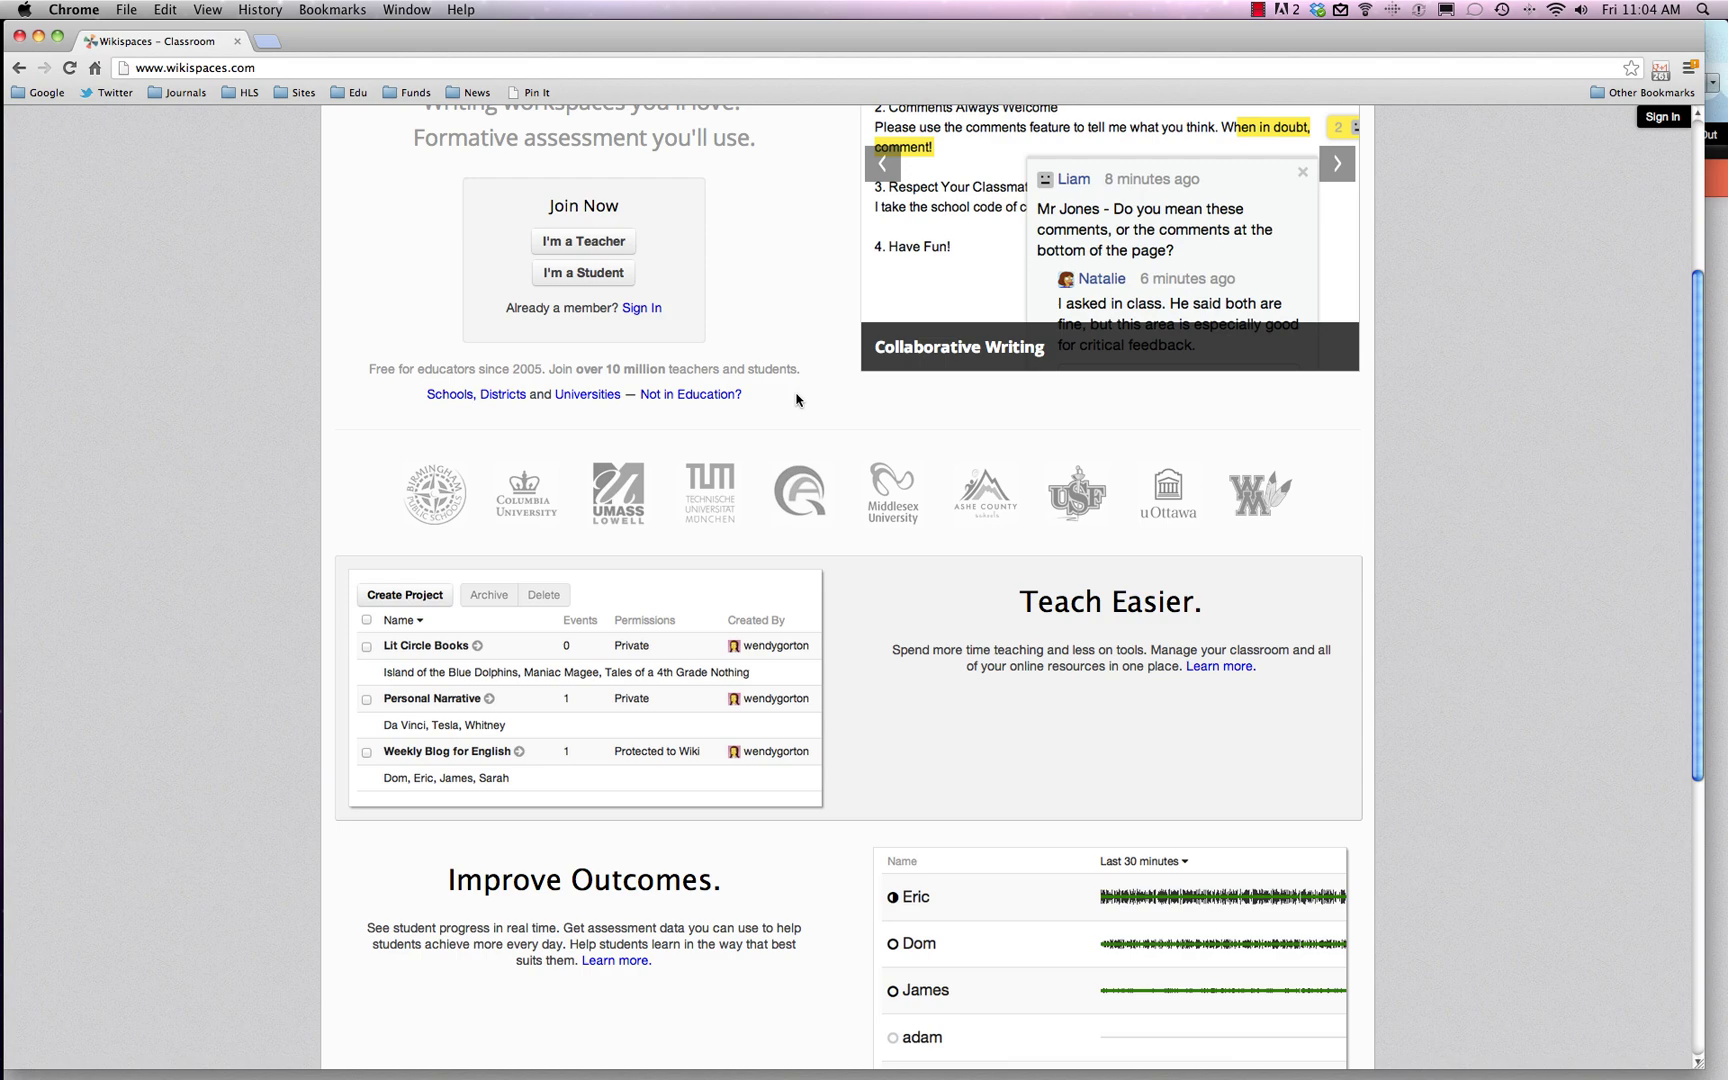
scroll(796, 395, "down", 5)
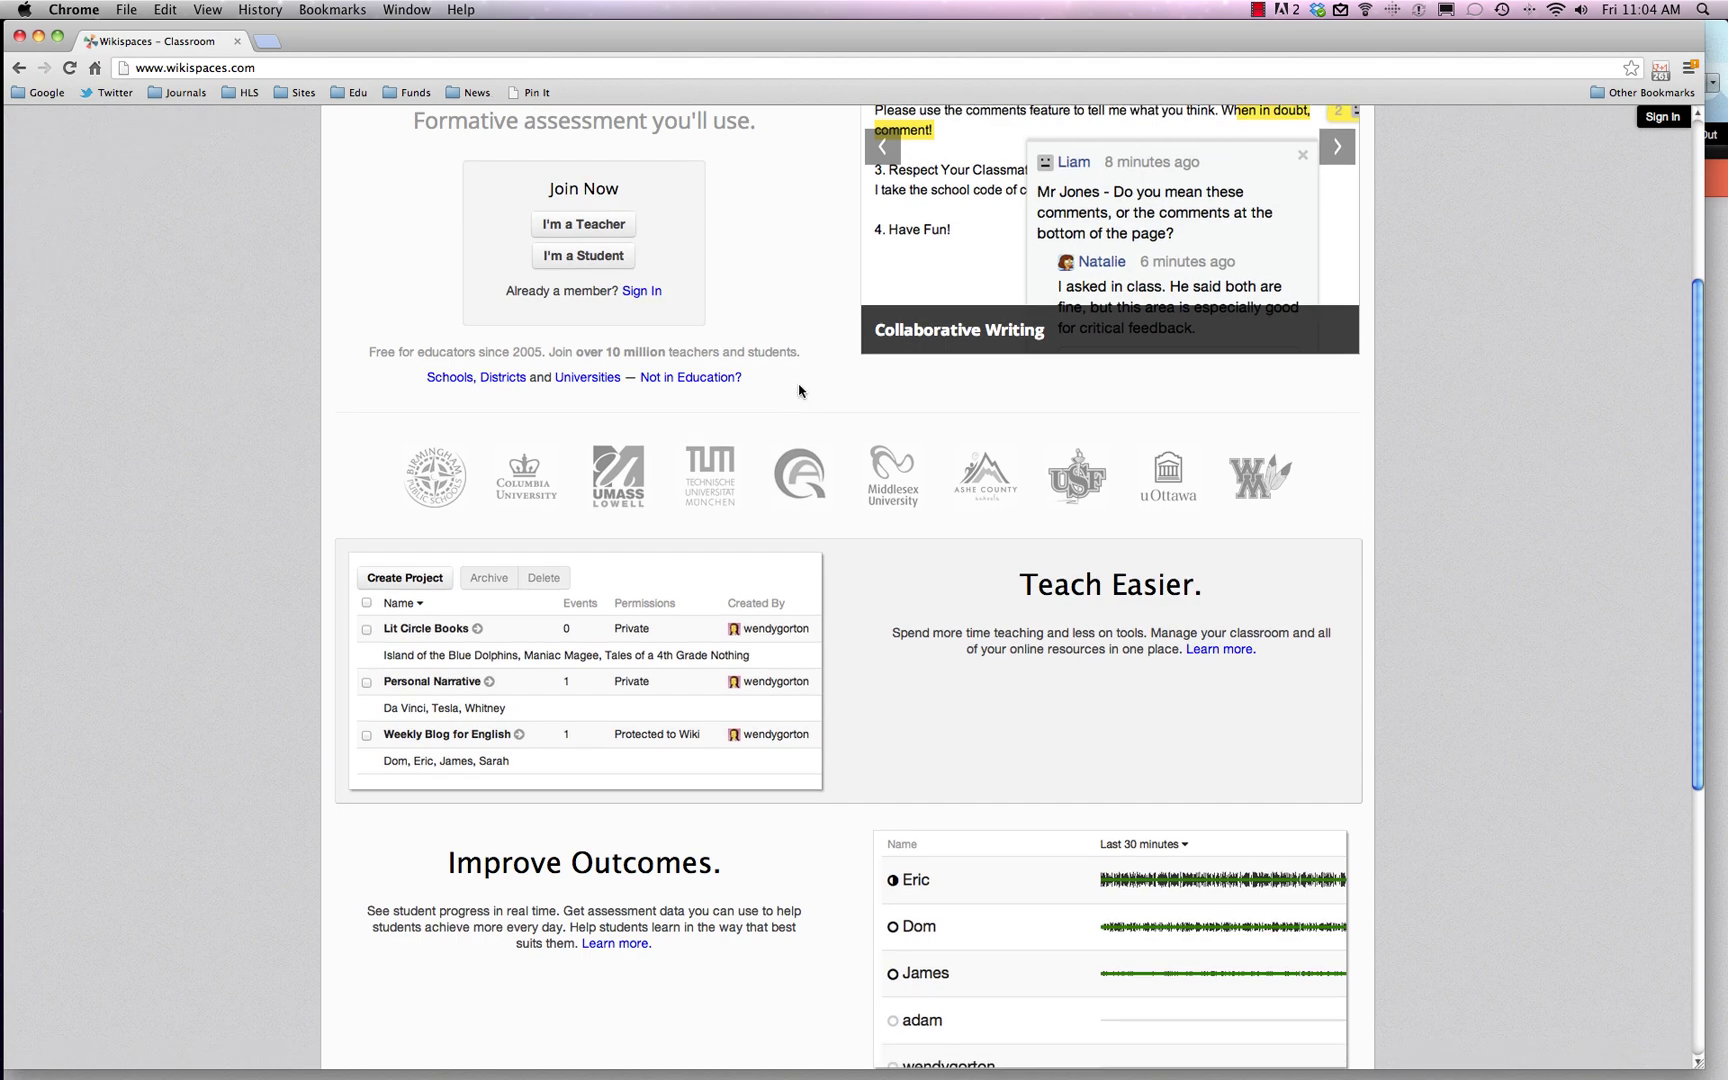
scroll(799, 391, "down", 1)
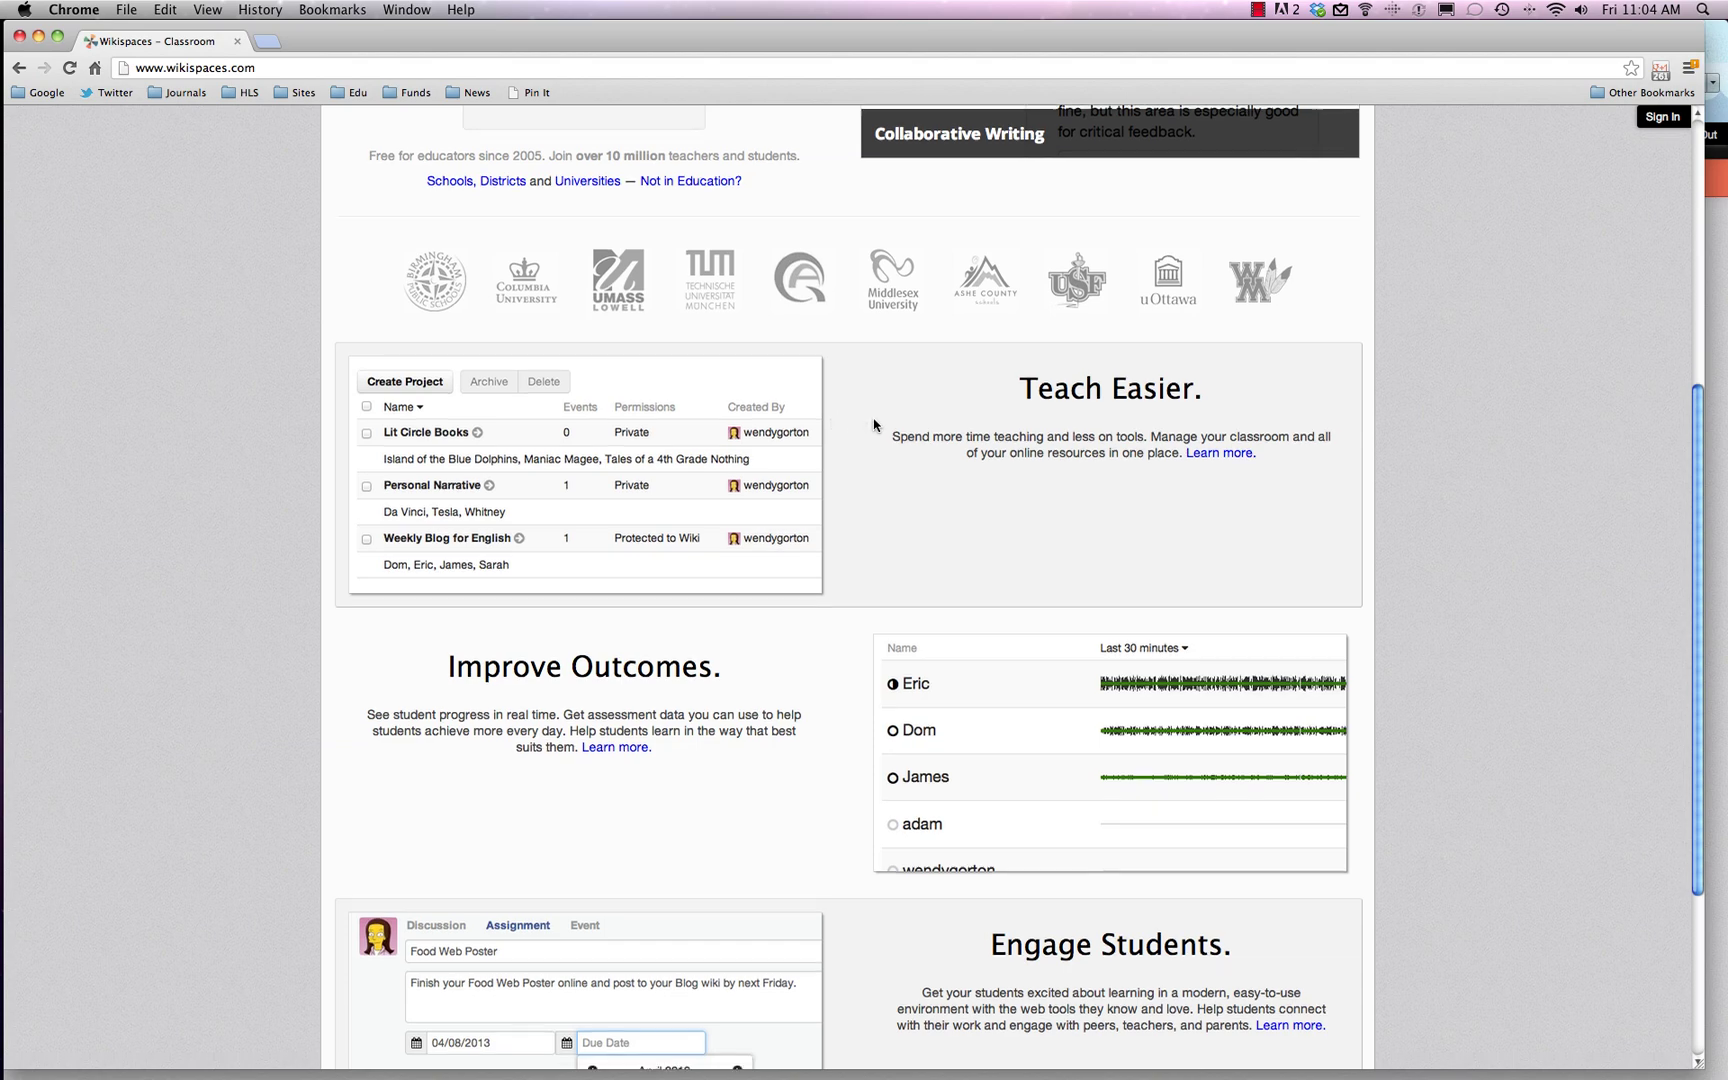
scroll(877, 424, "down", 3)
scroll(876, 423, "down", 1)
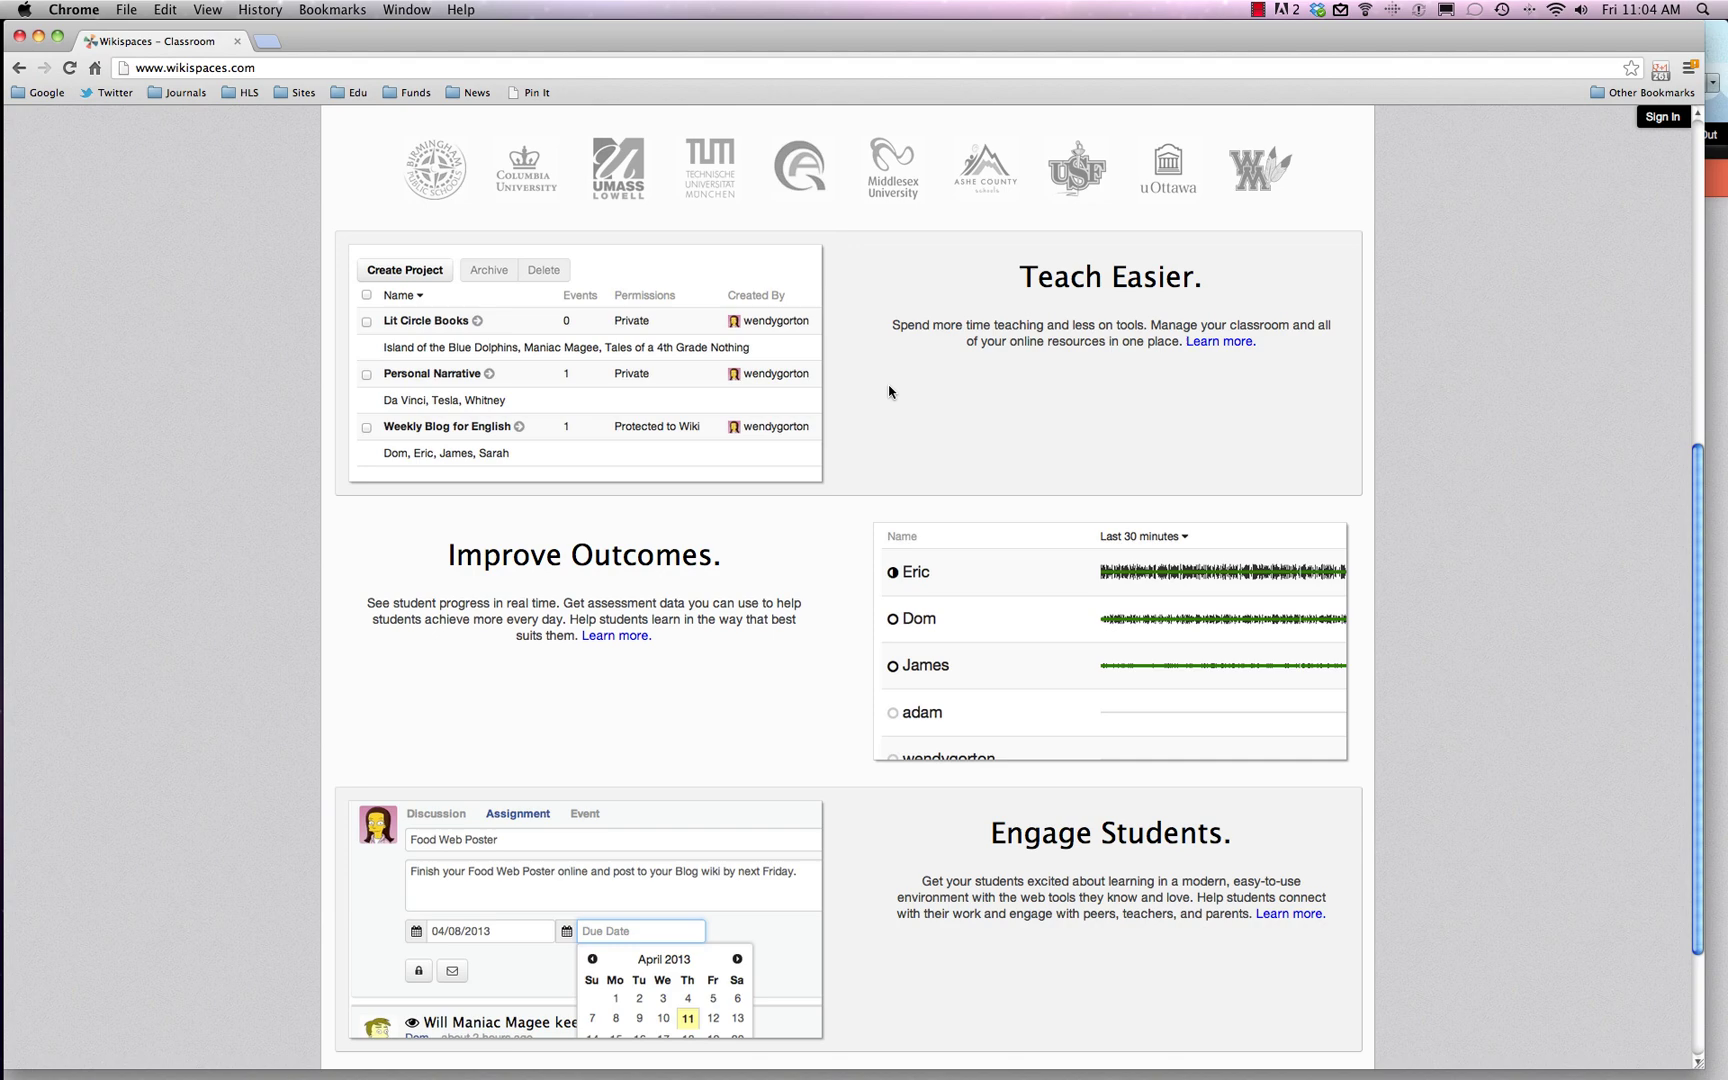
scroll(889, 391, "down", 2)
scroll(880, 388, "down", 2)
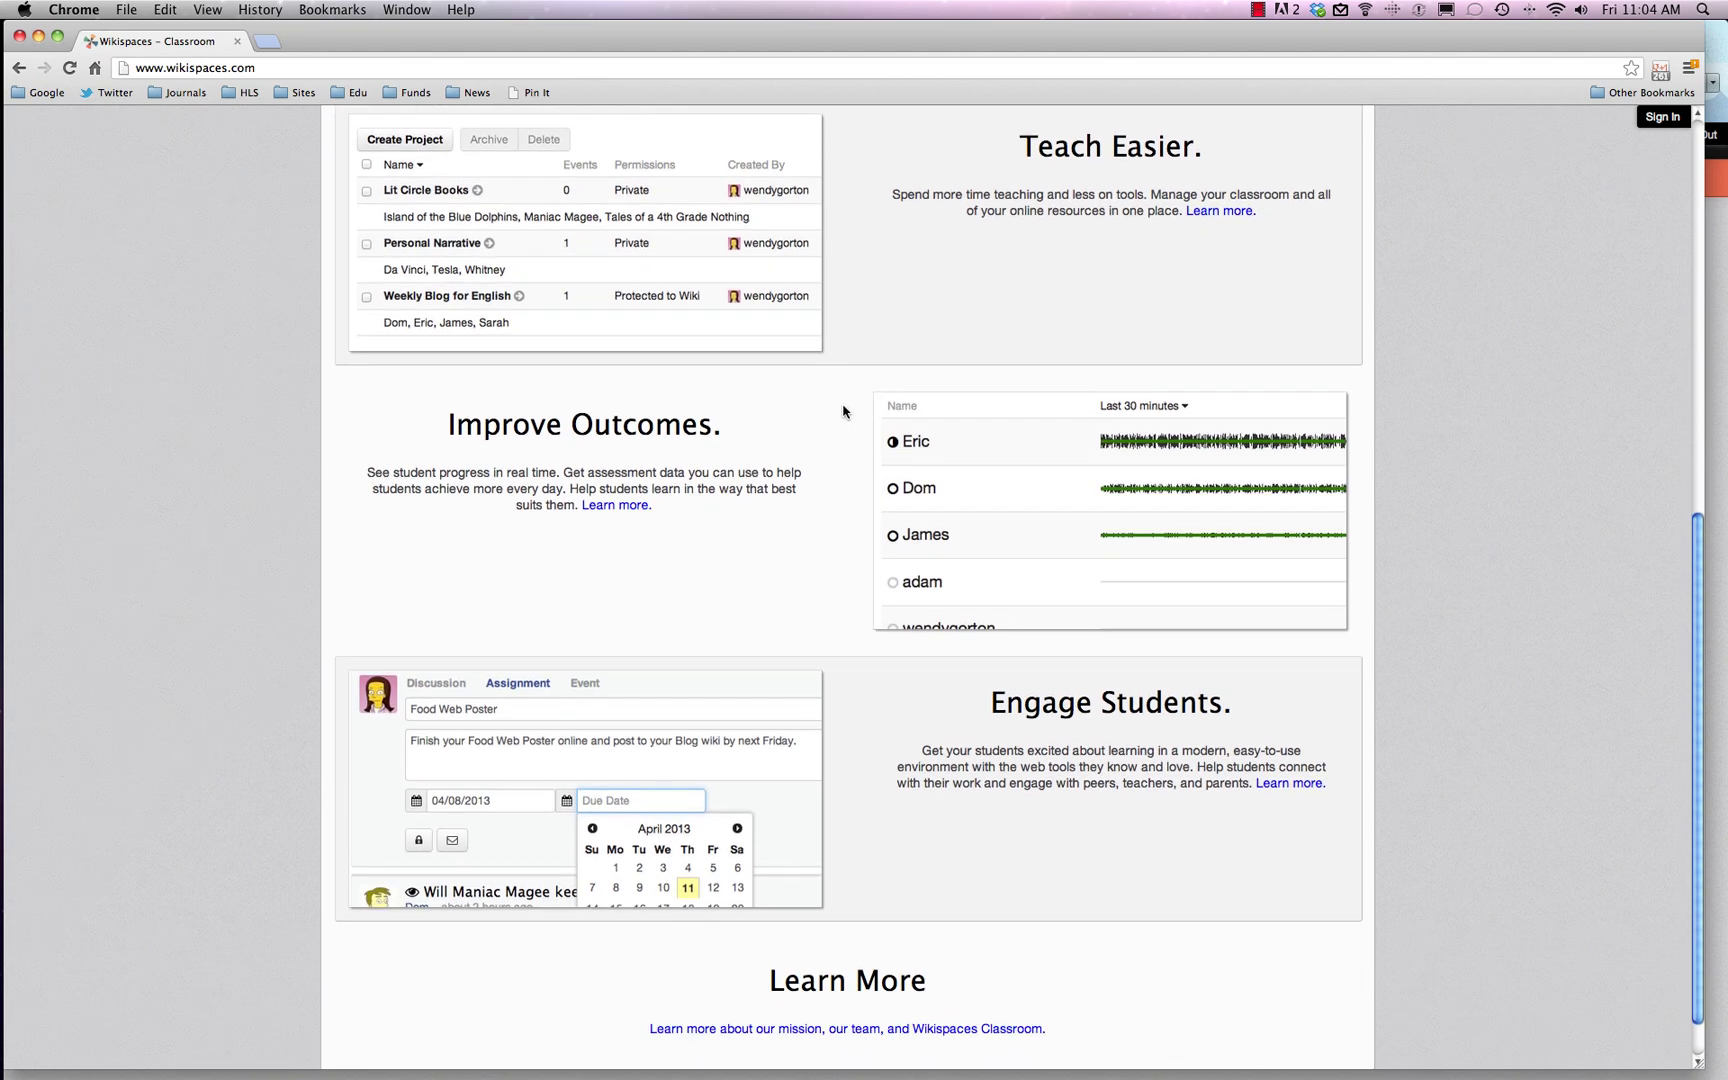
scroll(843, 411, "down", 1)
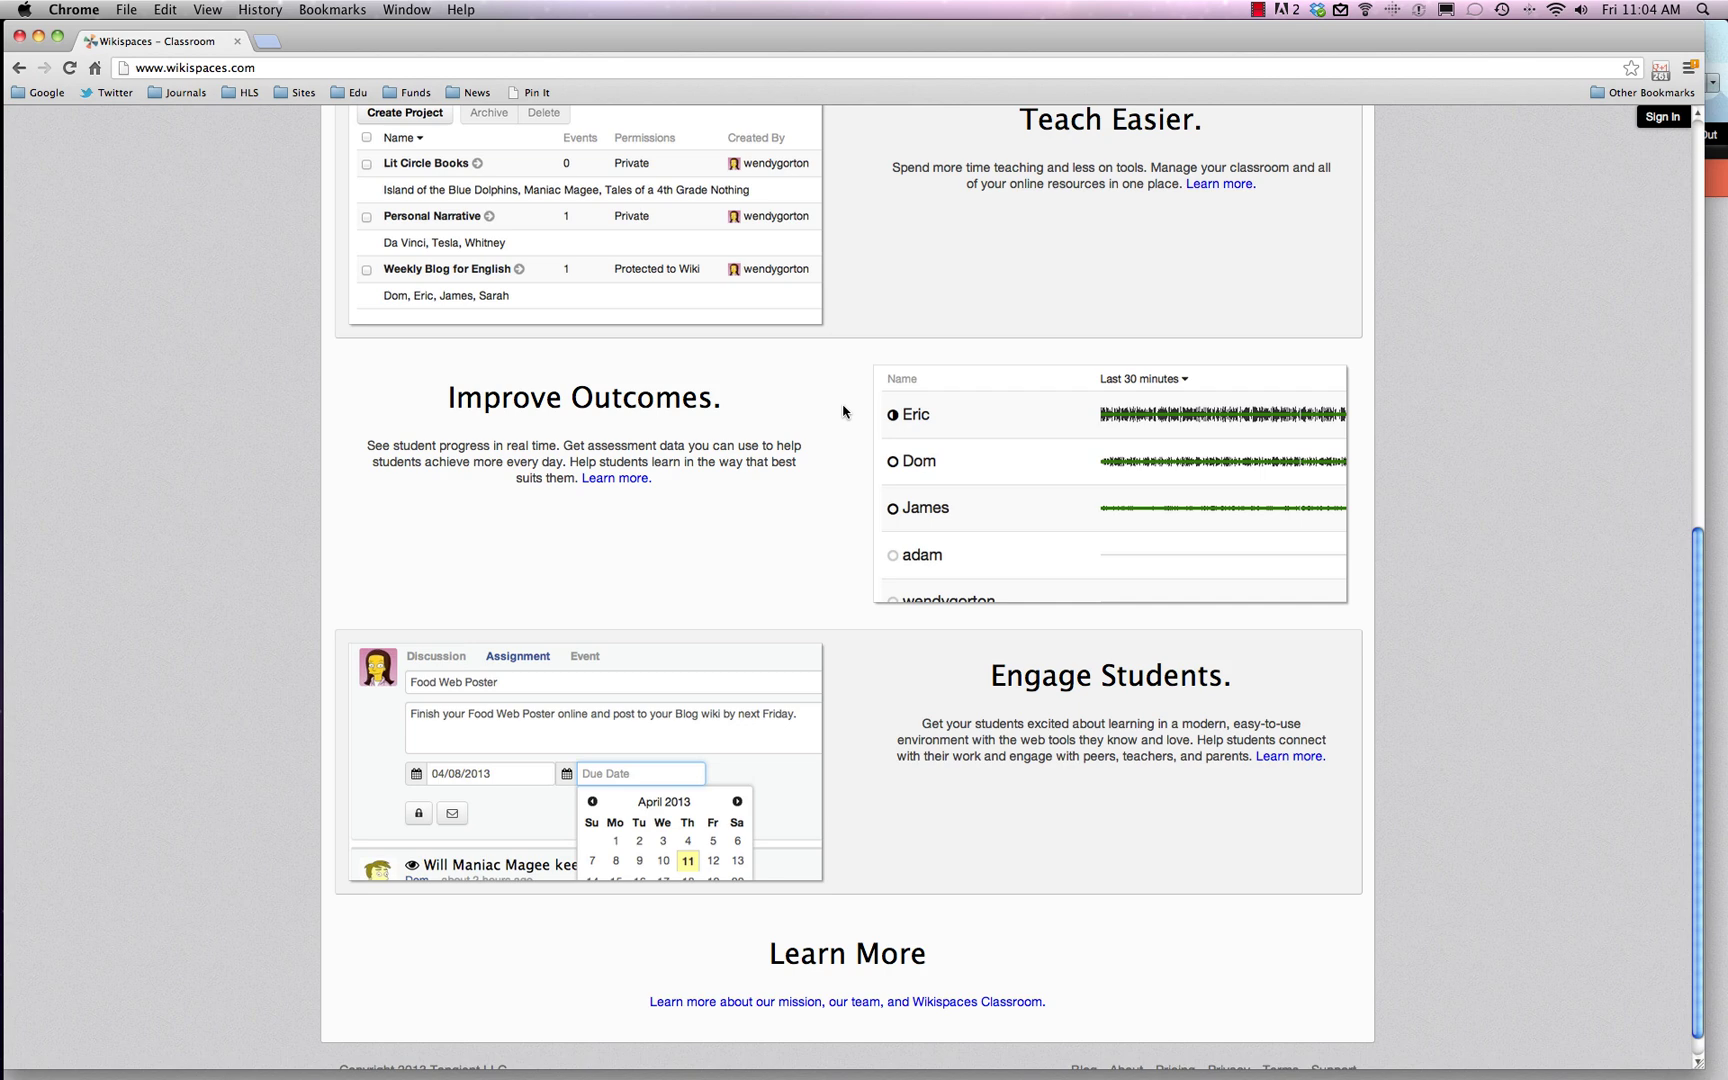
scroll(845, 410, "down", 1)
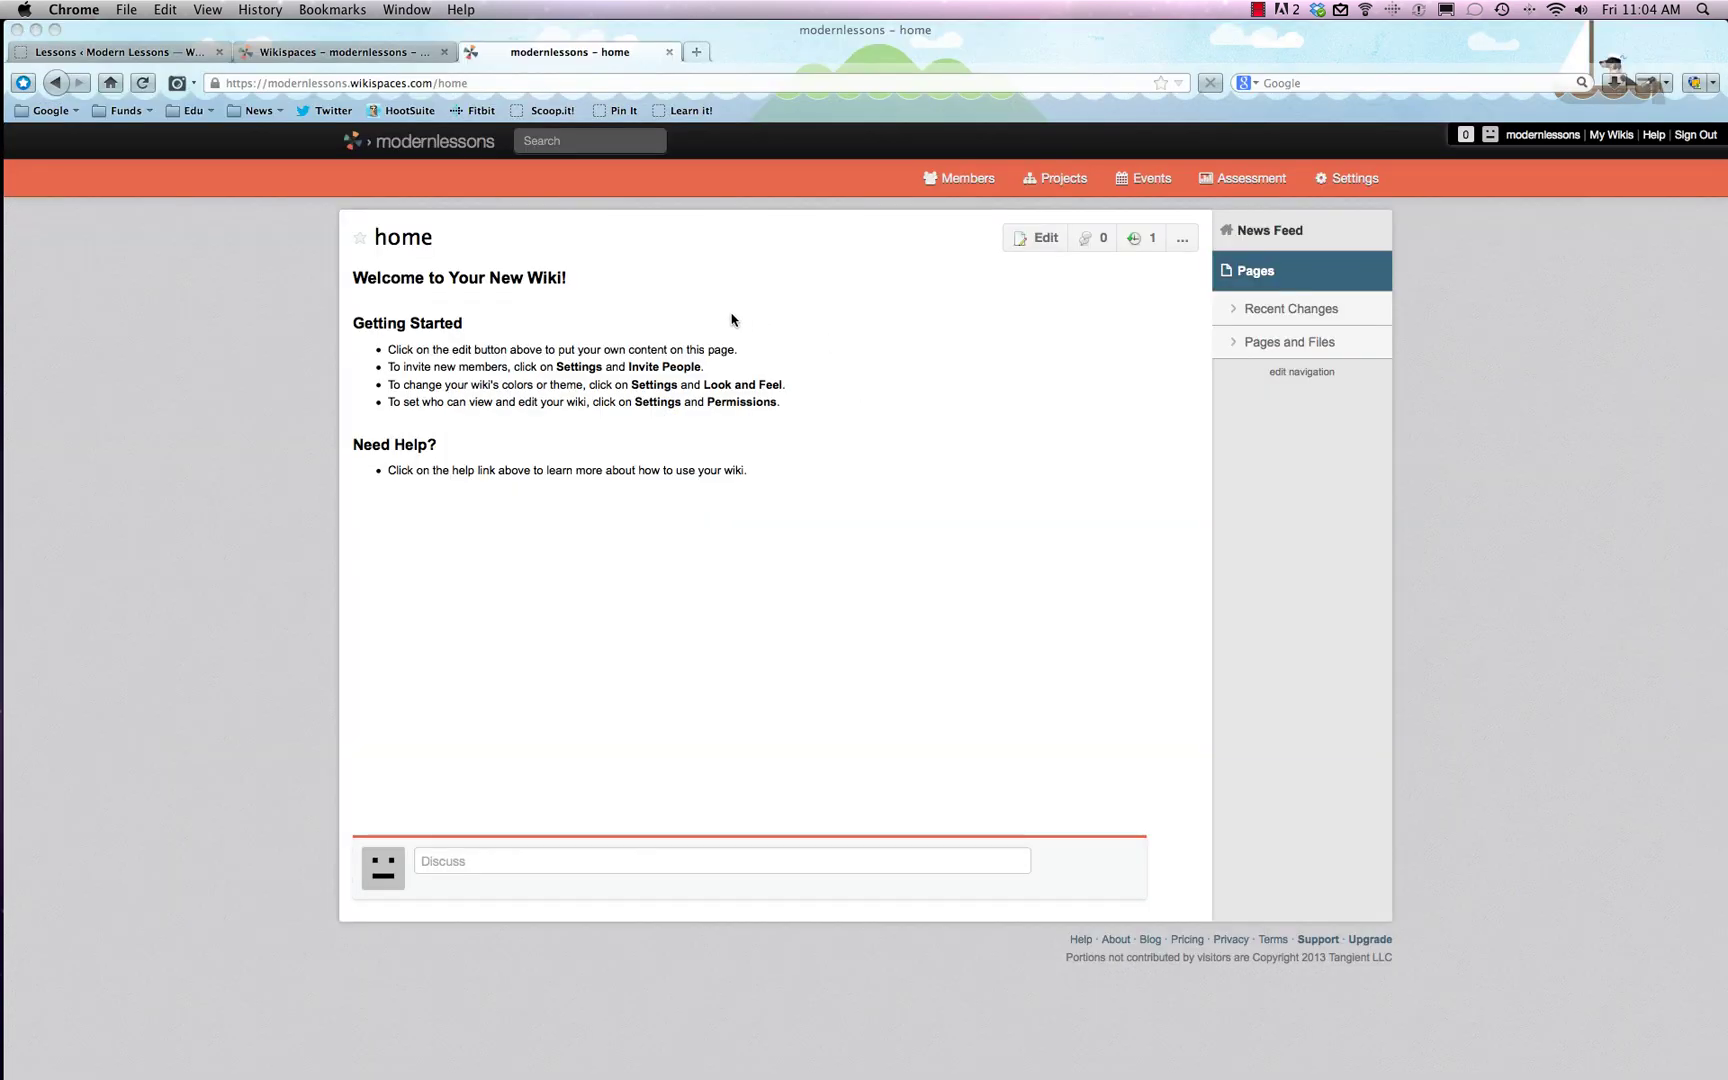
left_click(232, 348)
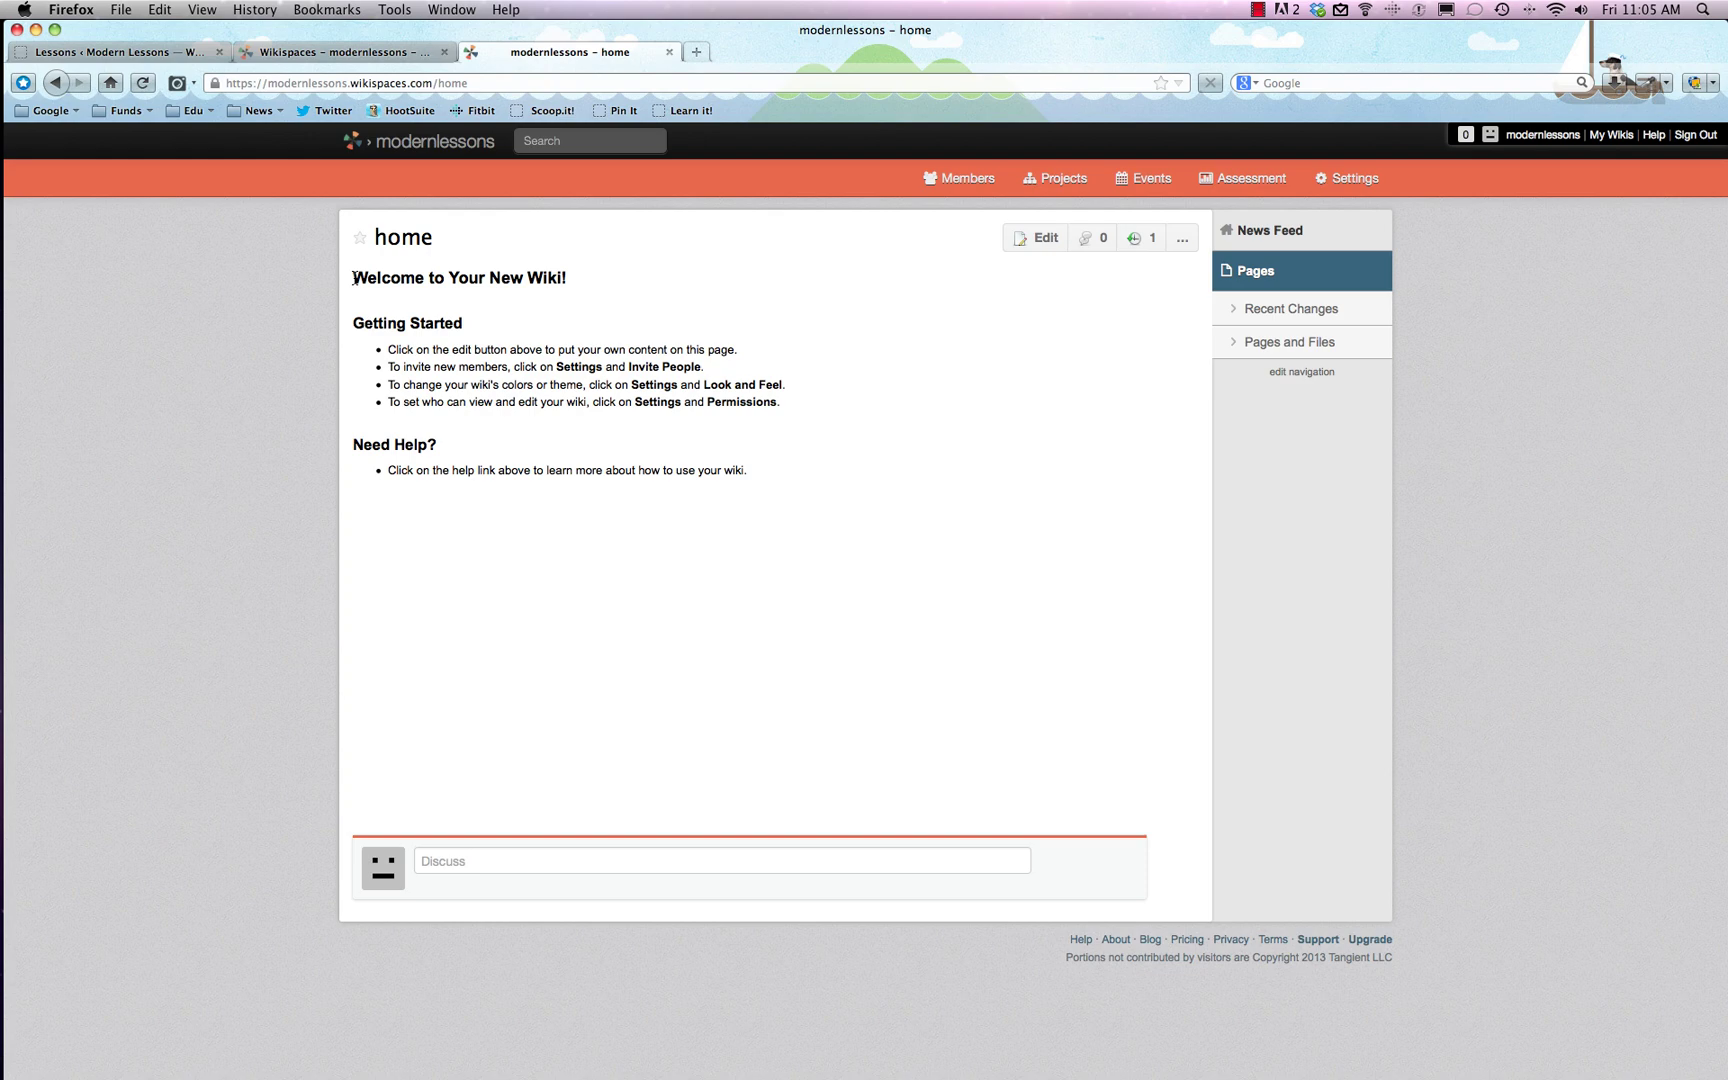
Edit the home page and change its heading to 'Welcome to Modern Lessons!'.
left_click(1049, 238)
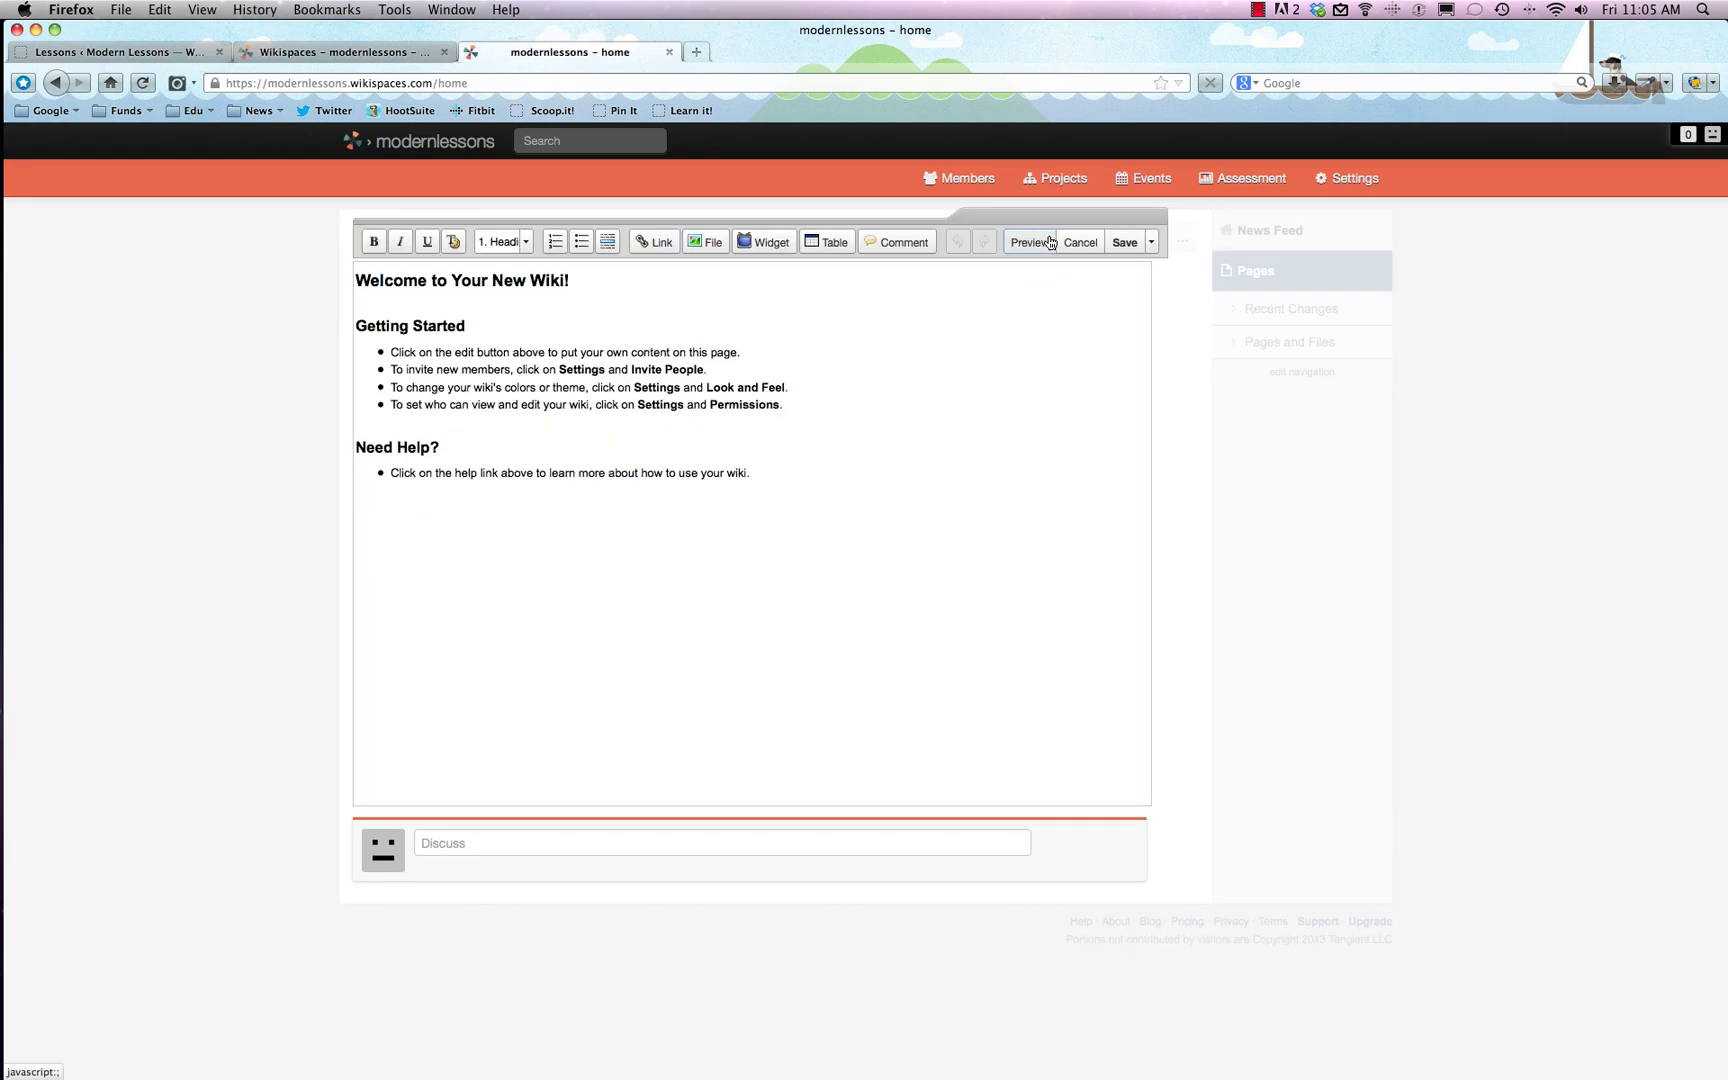
left_click_drag(630, 277, 350, 280)
type("W")
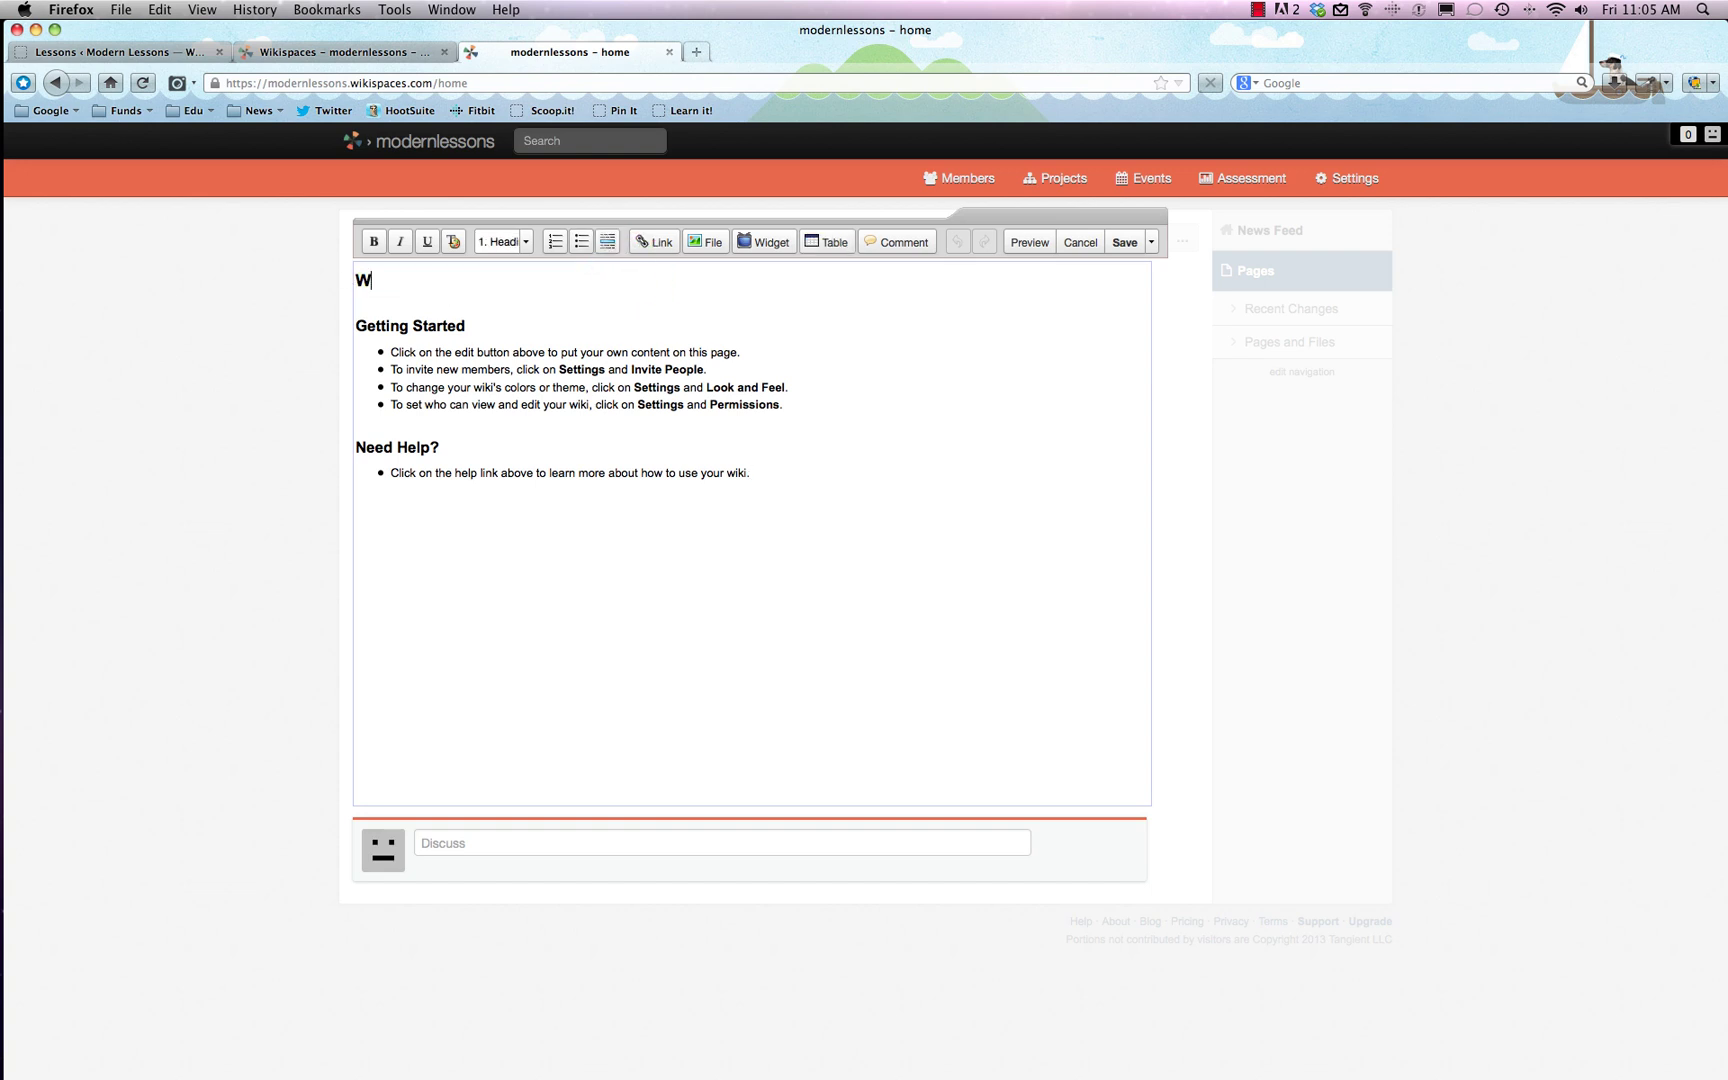
type("elcome to Modern Lessons!")
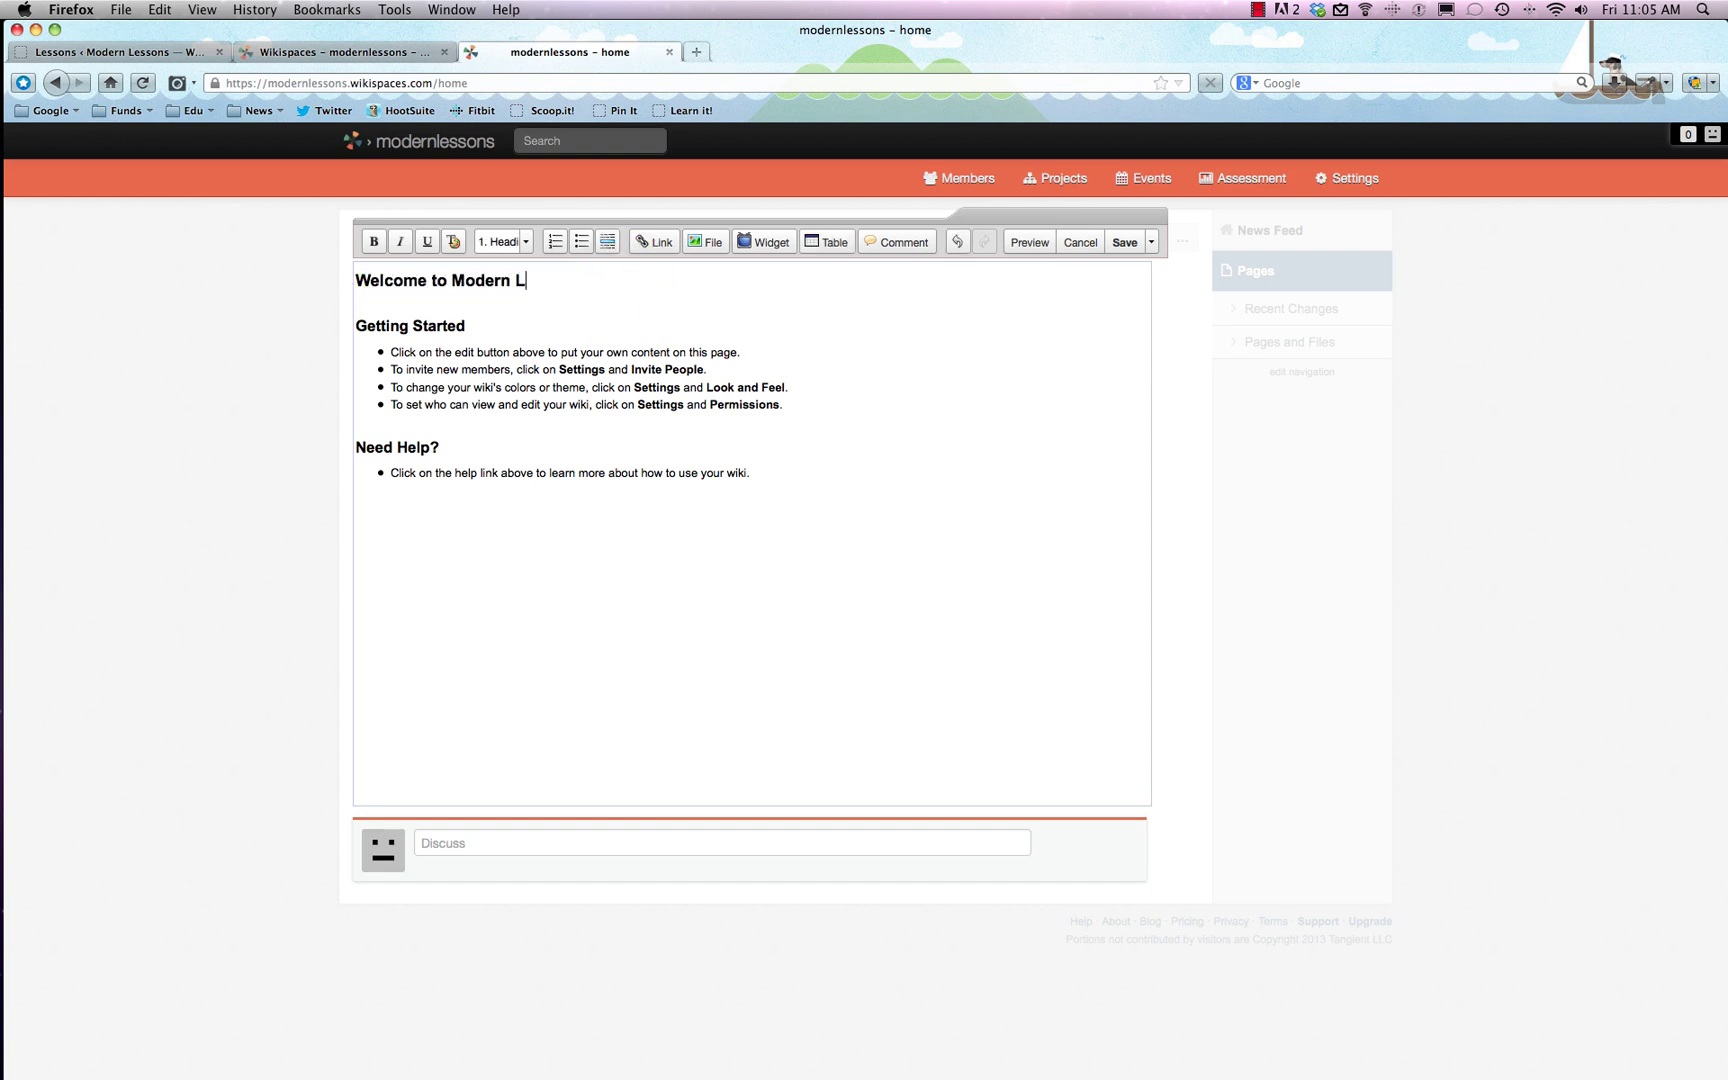
left_click(627, 397)
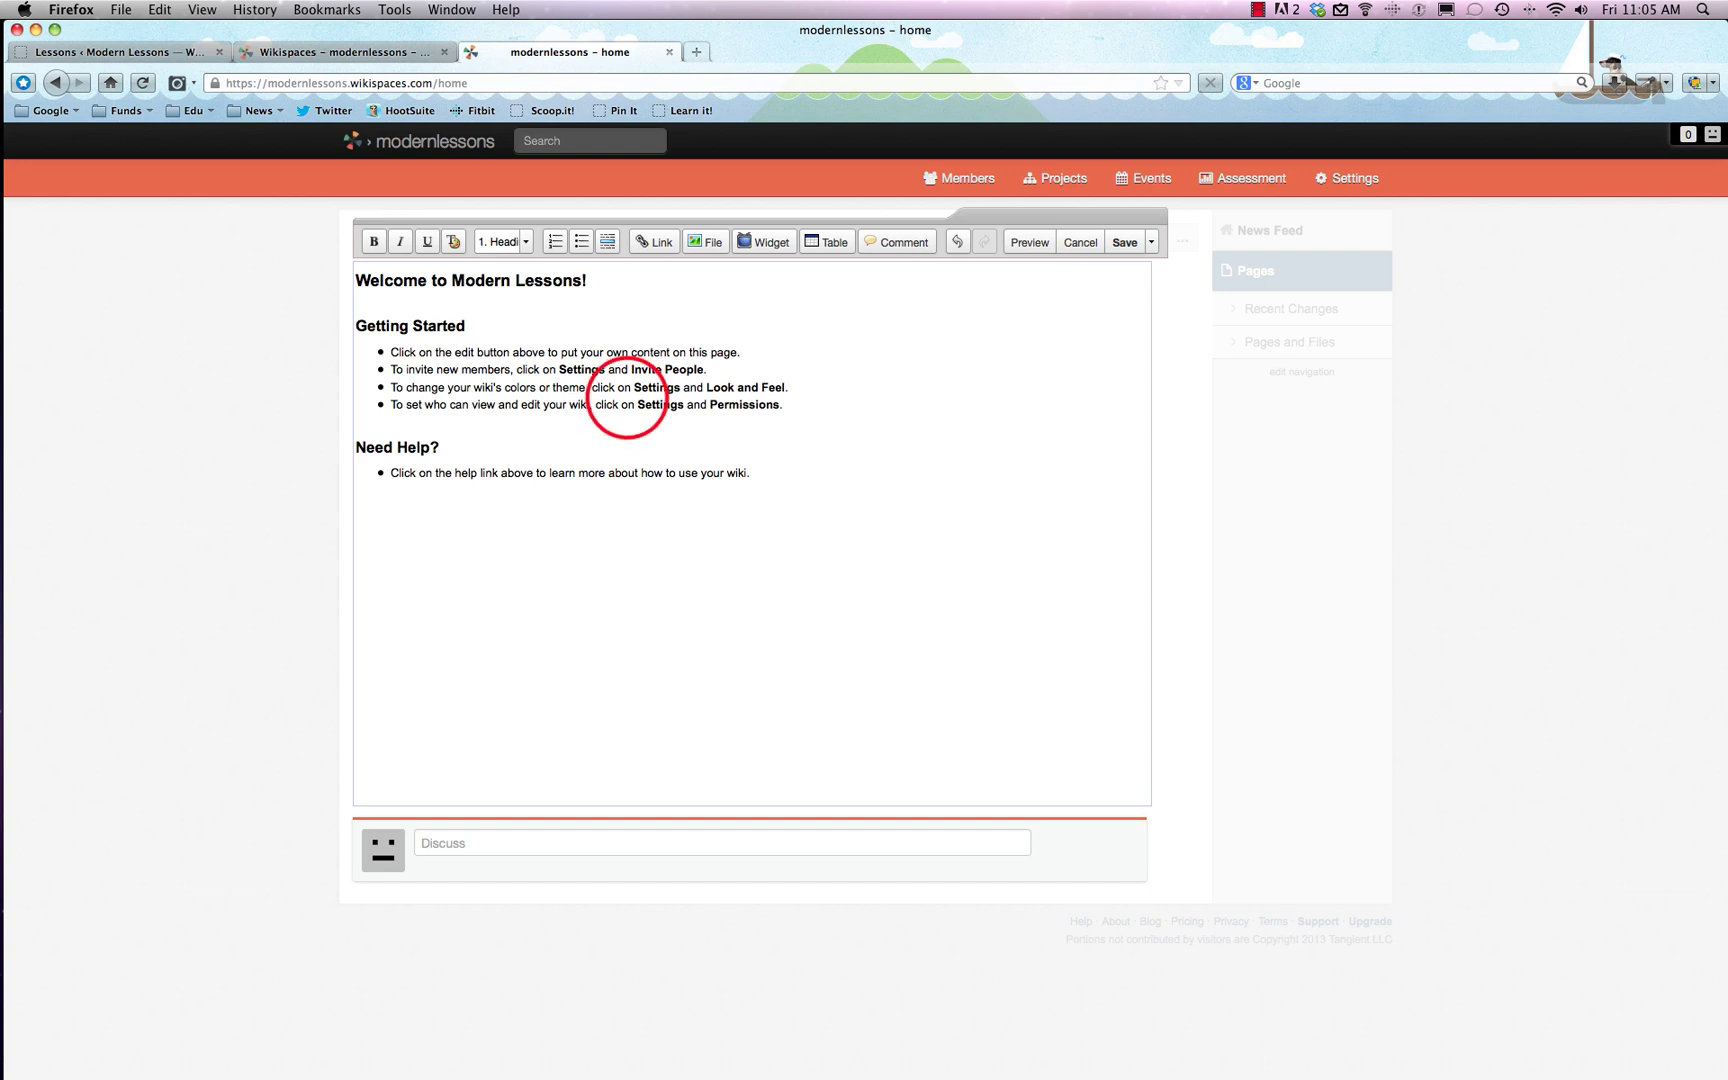
left_click(627, 397)
Preview the web and email link options on first-bullet text without linking, then open Images and Files.
left_click_drag(479, 352, 592, 356)
left_click(655, 241)
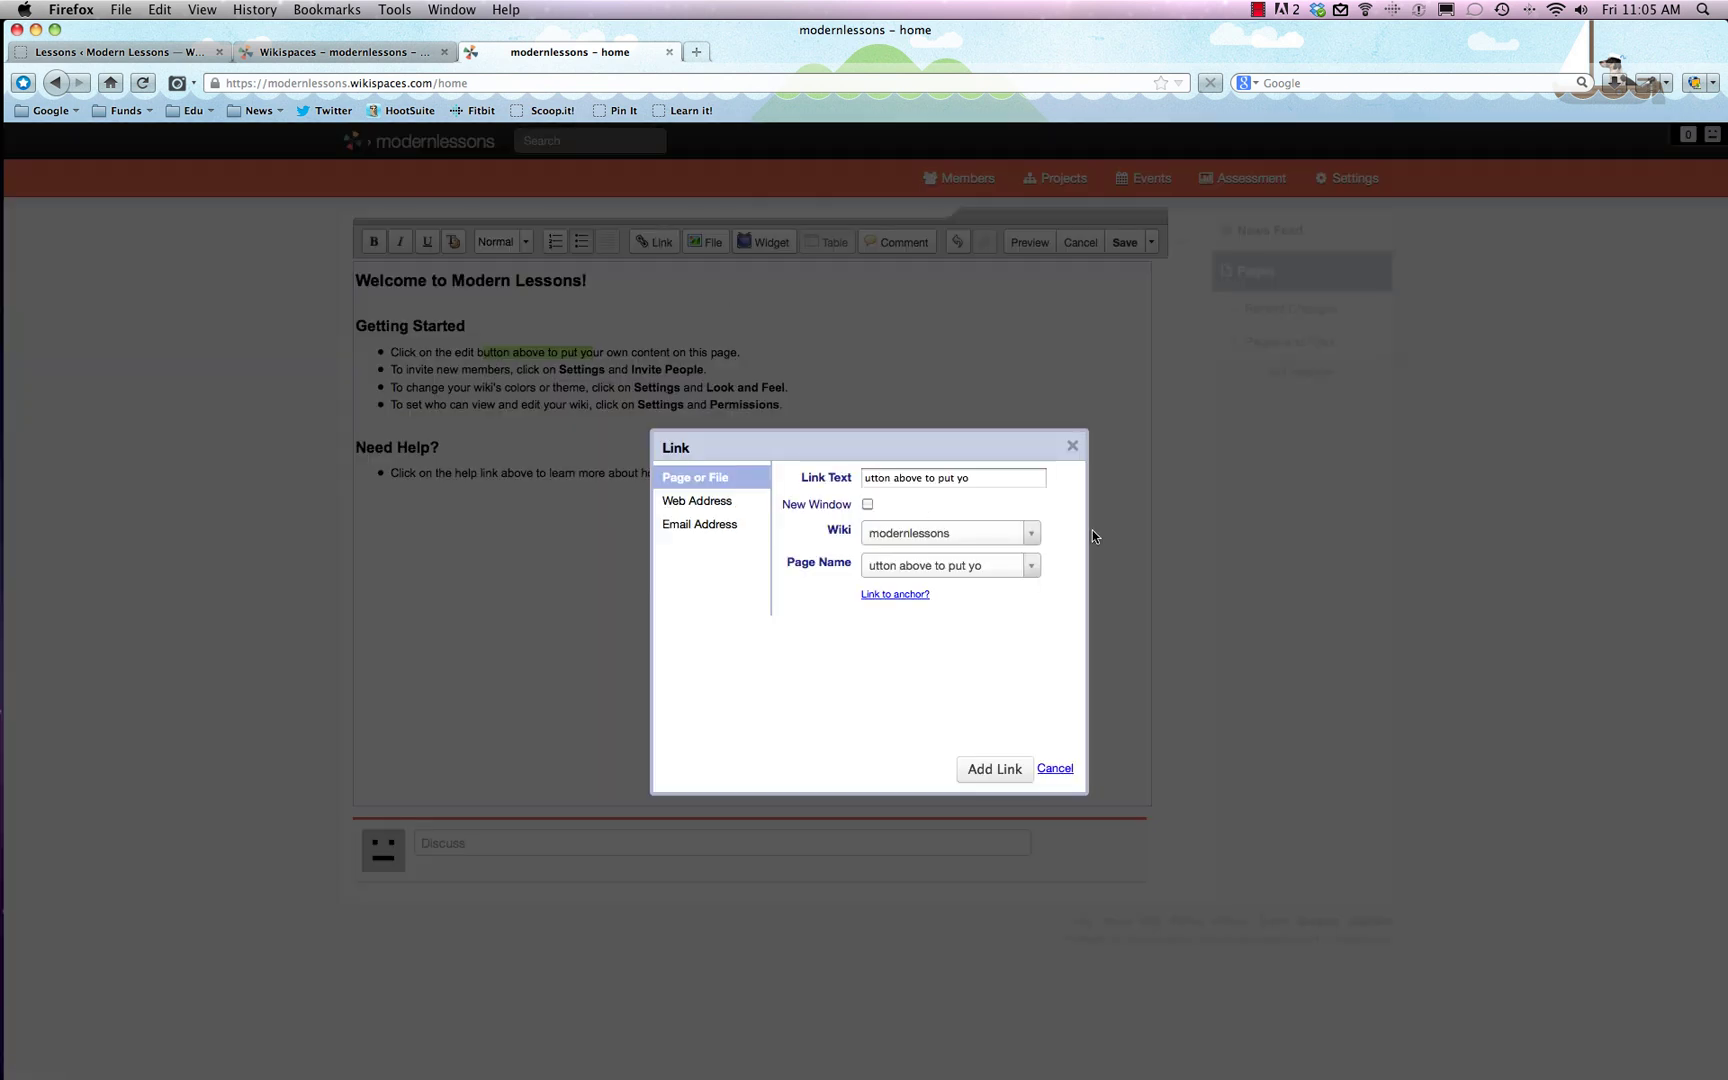
left_click(726, 498)
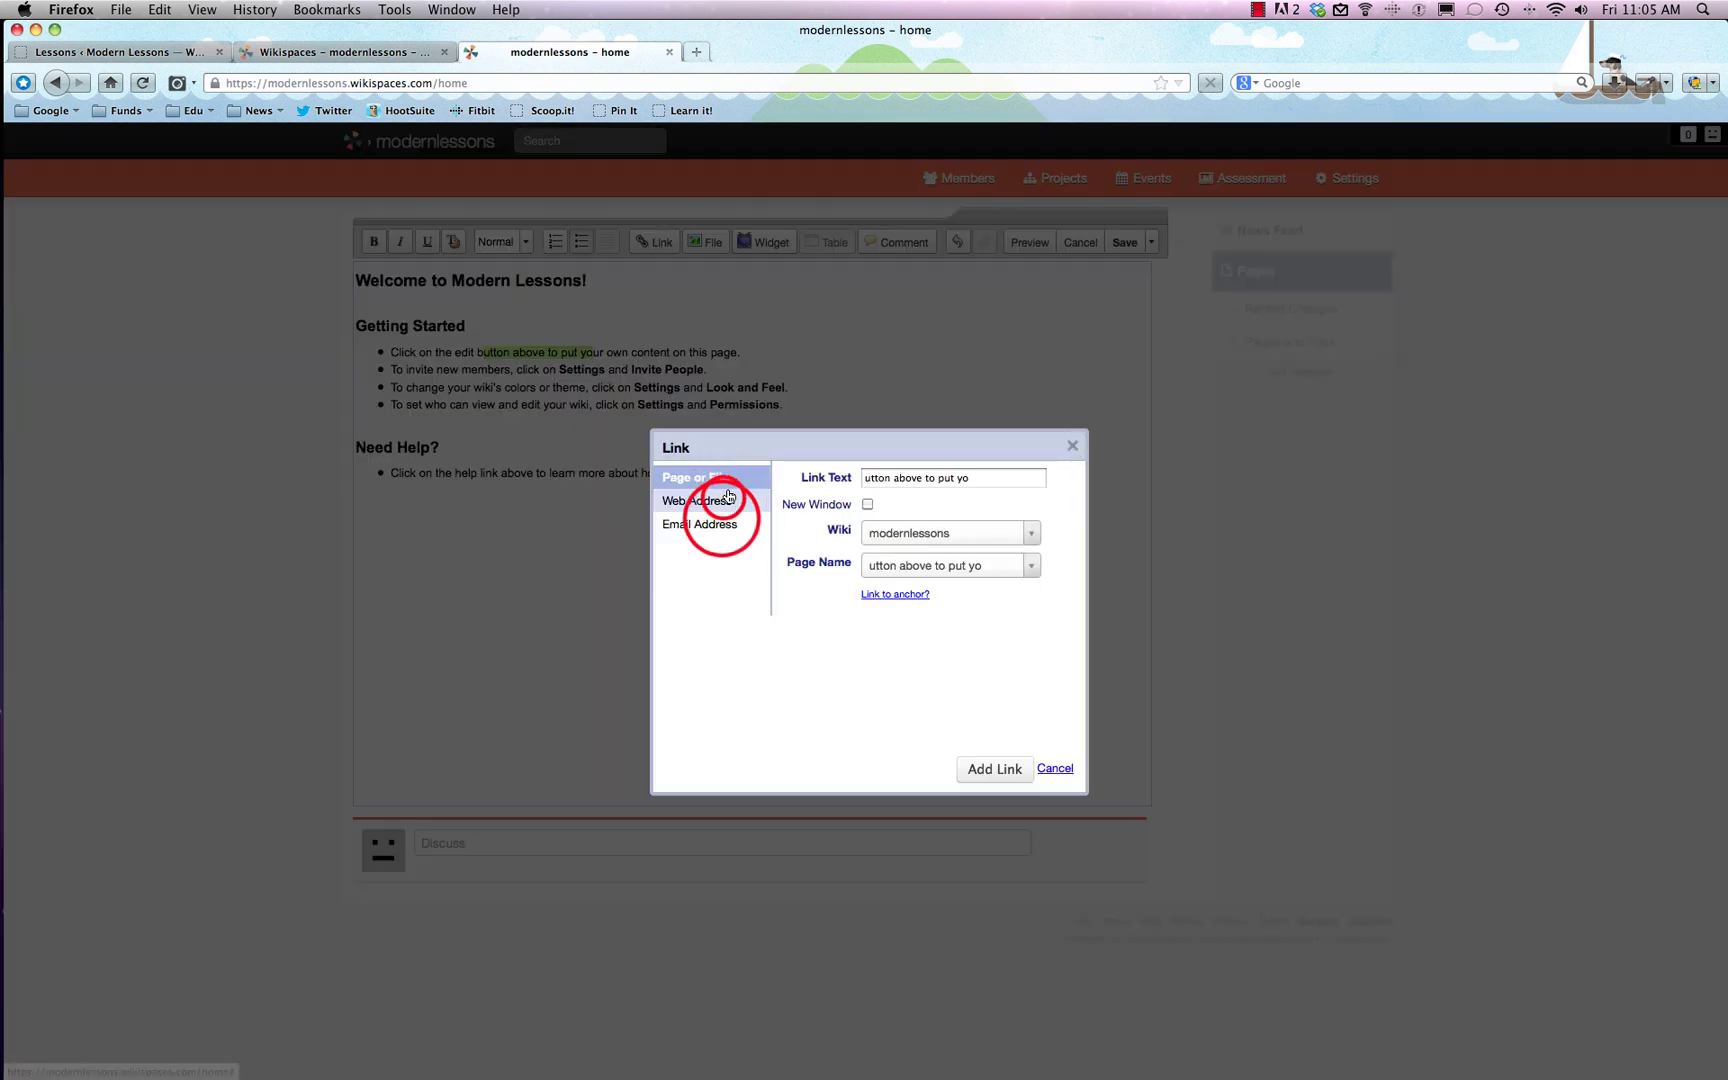
left_click(700, 523)
left_click(1072, 445)
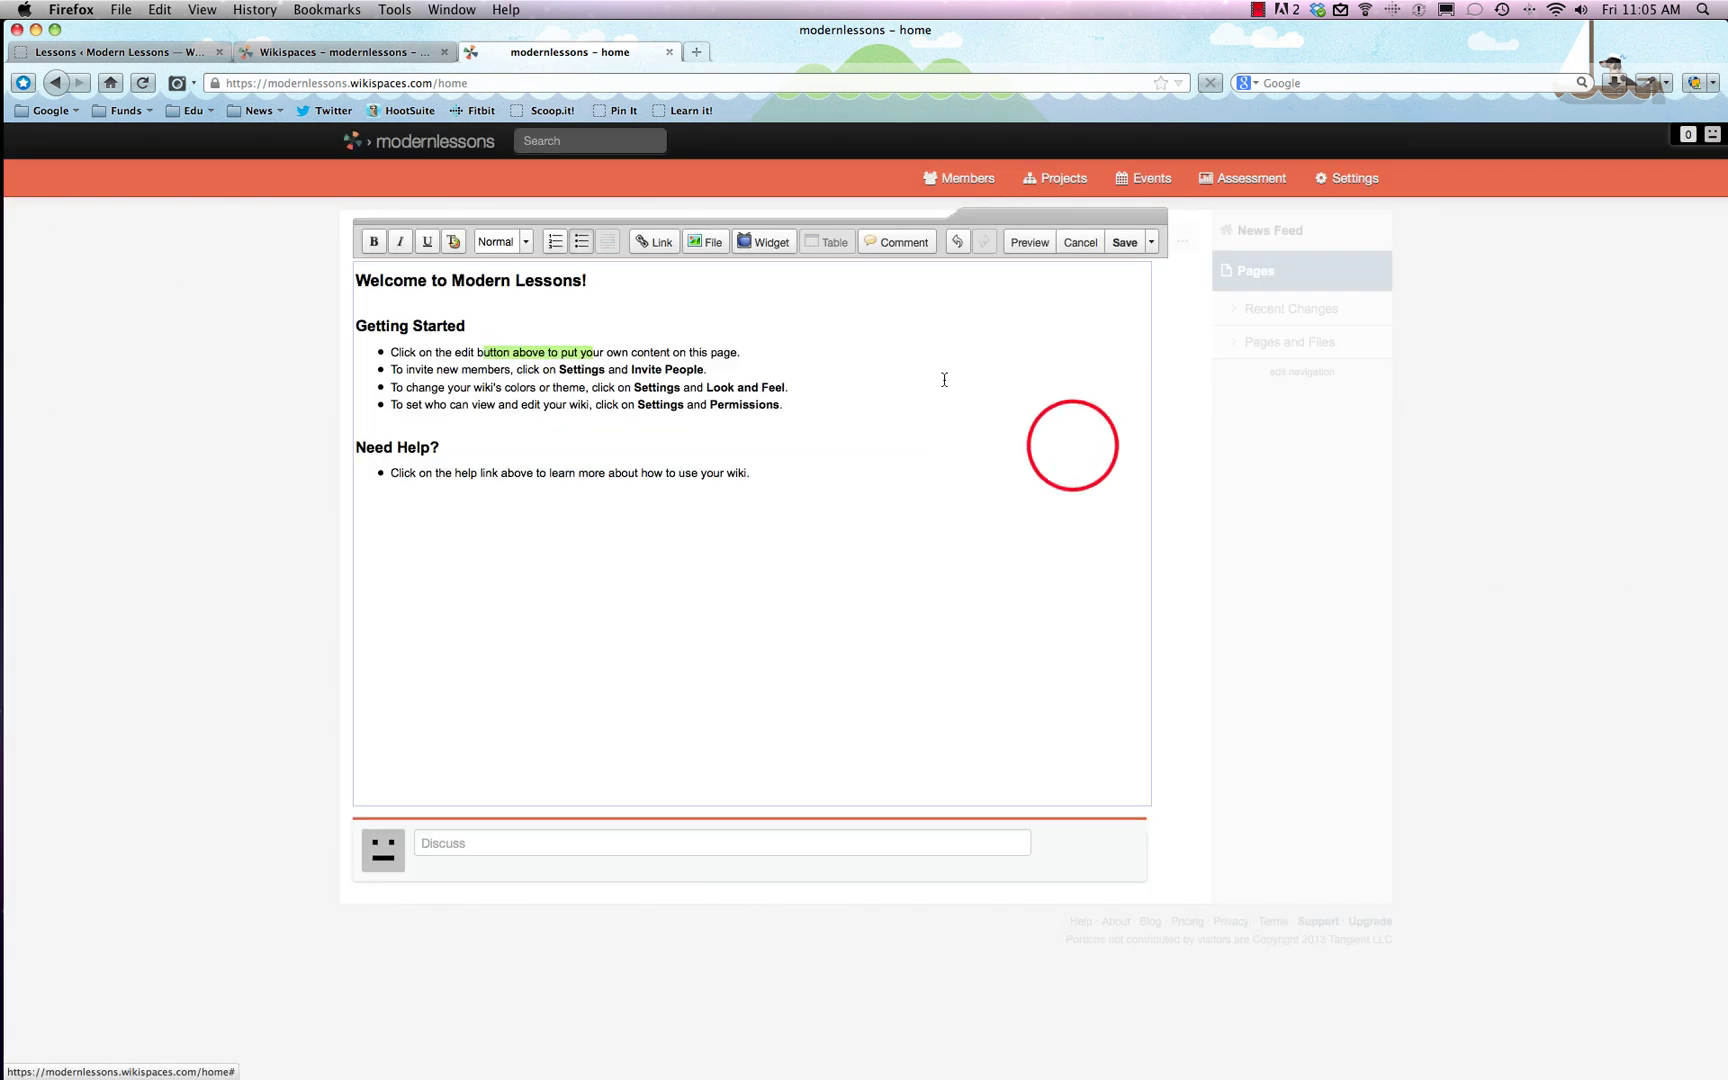
left_click(760, 350)
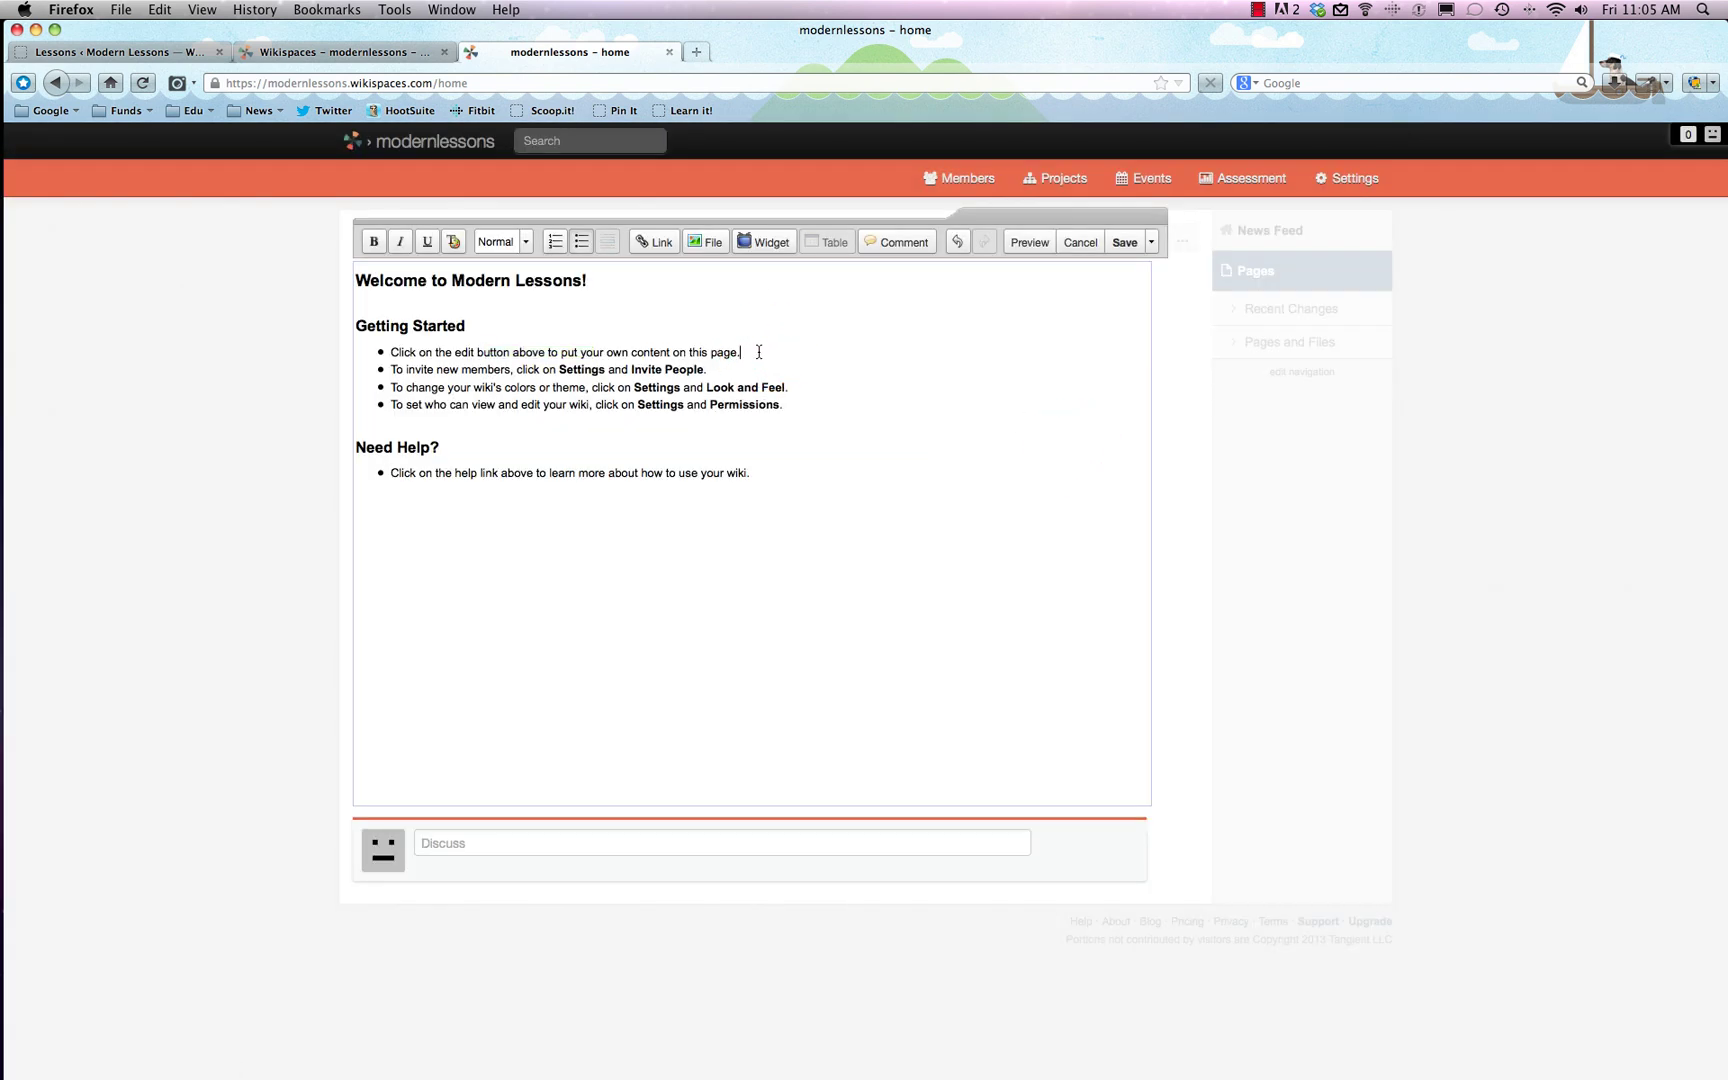
left_click(706, 241)
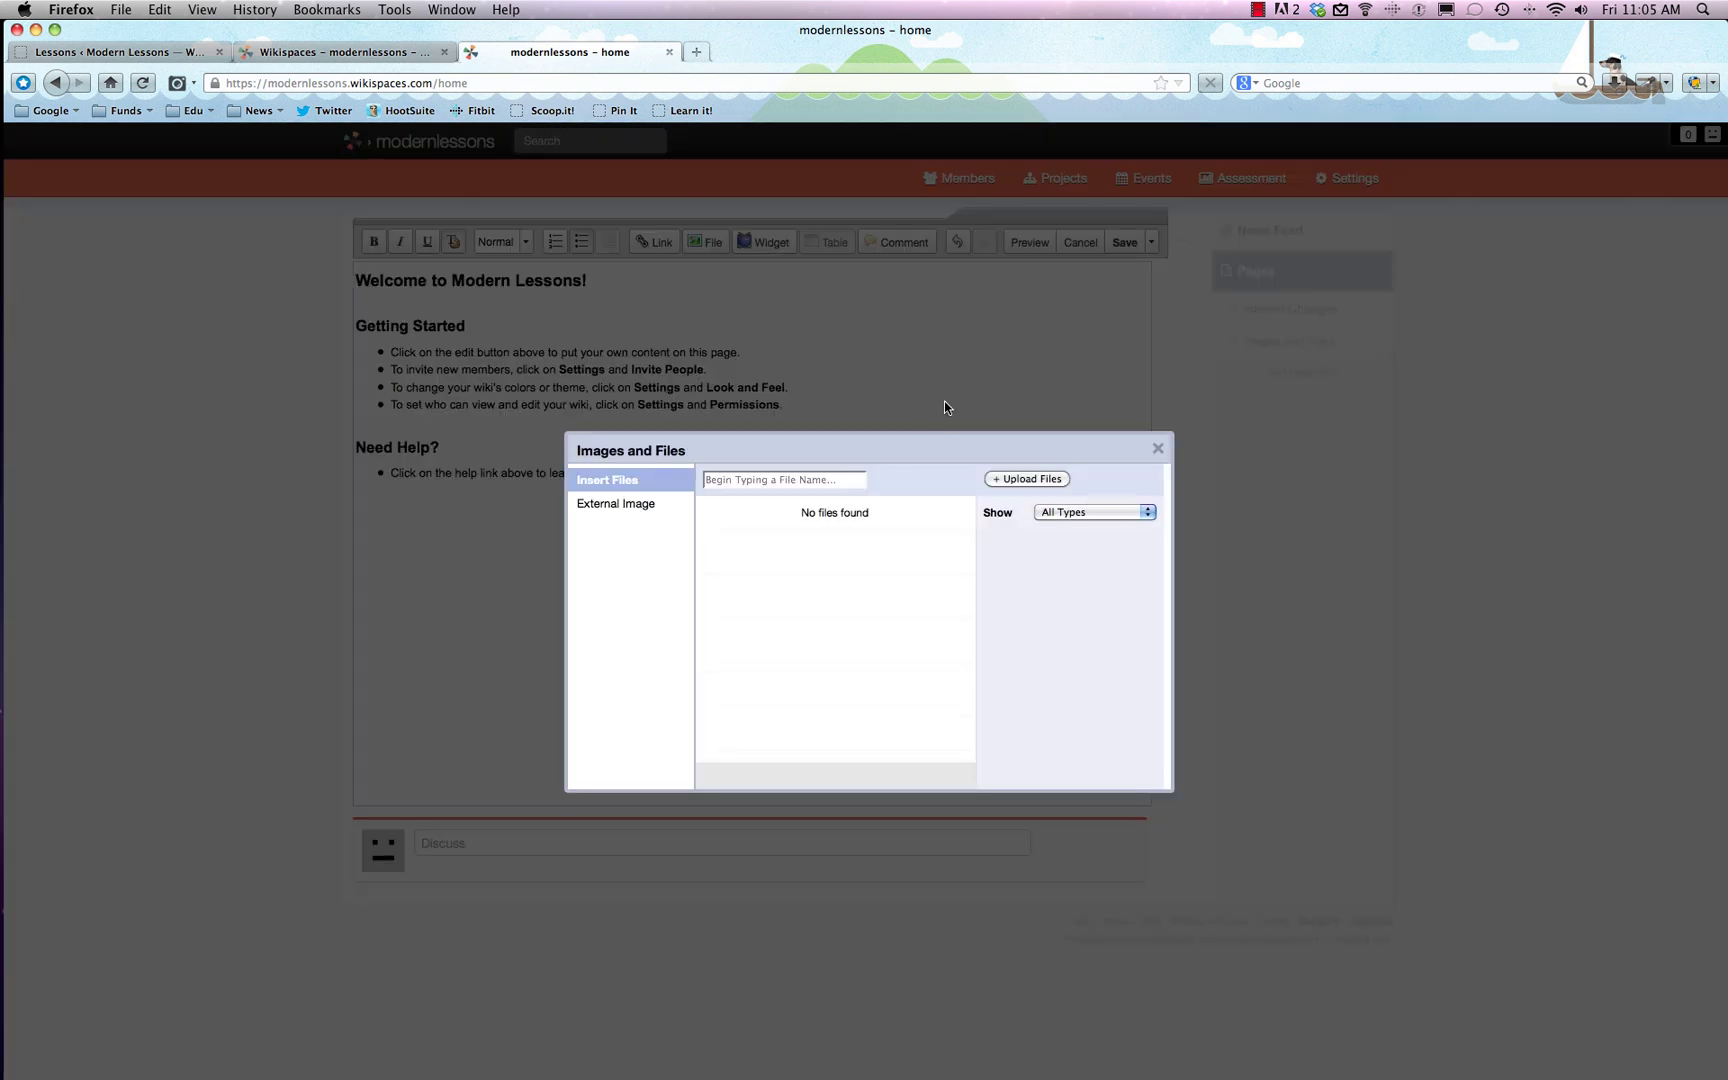
Check the External Image option, close Images and Files unused, and show the Widgets list.
left_click(618, 503)
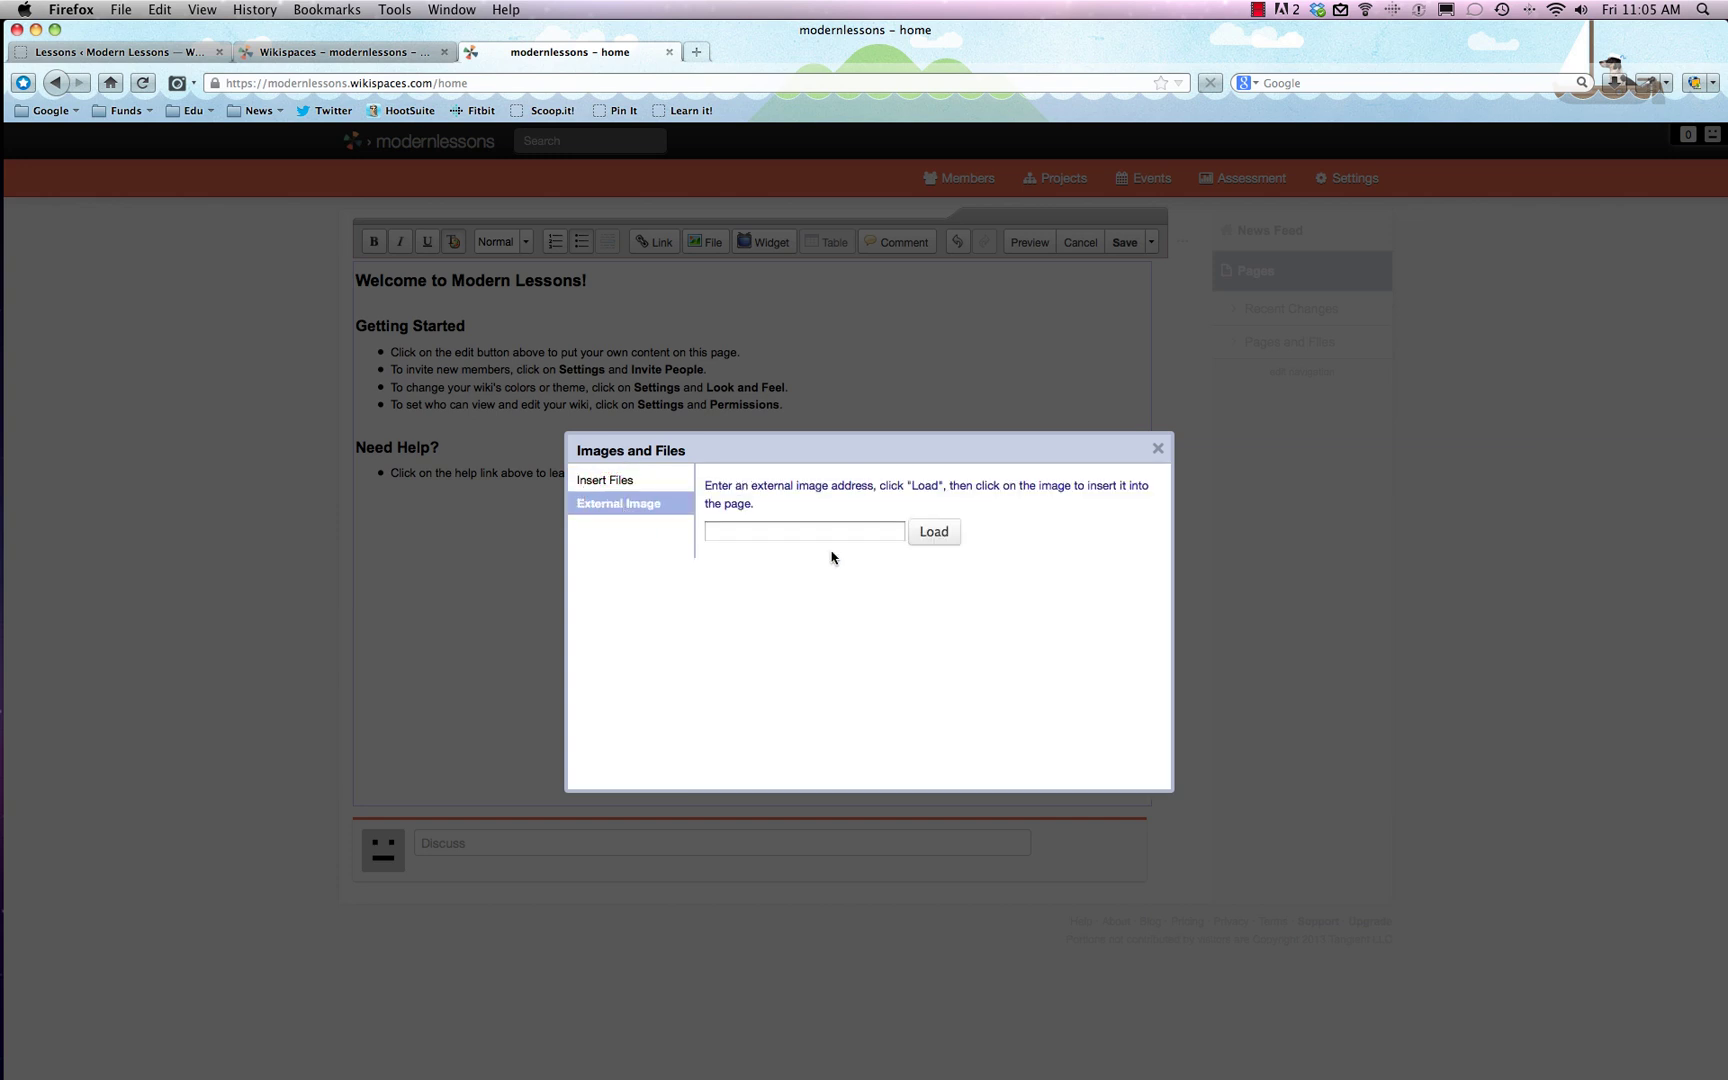
left_click(1158, 448)
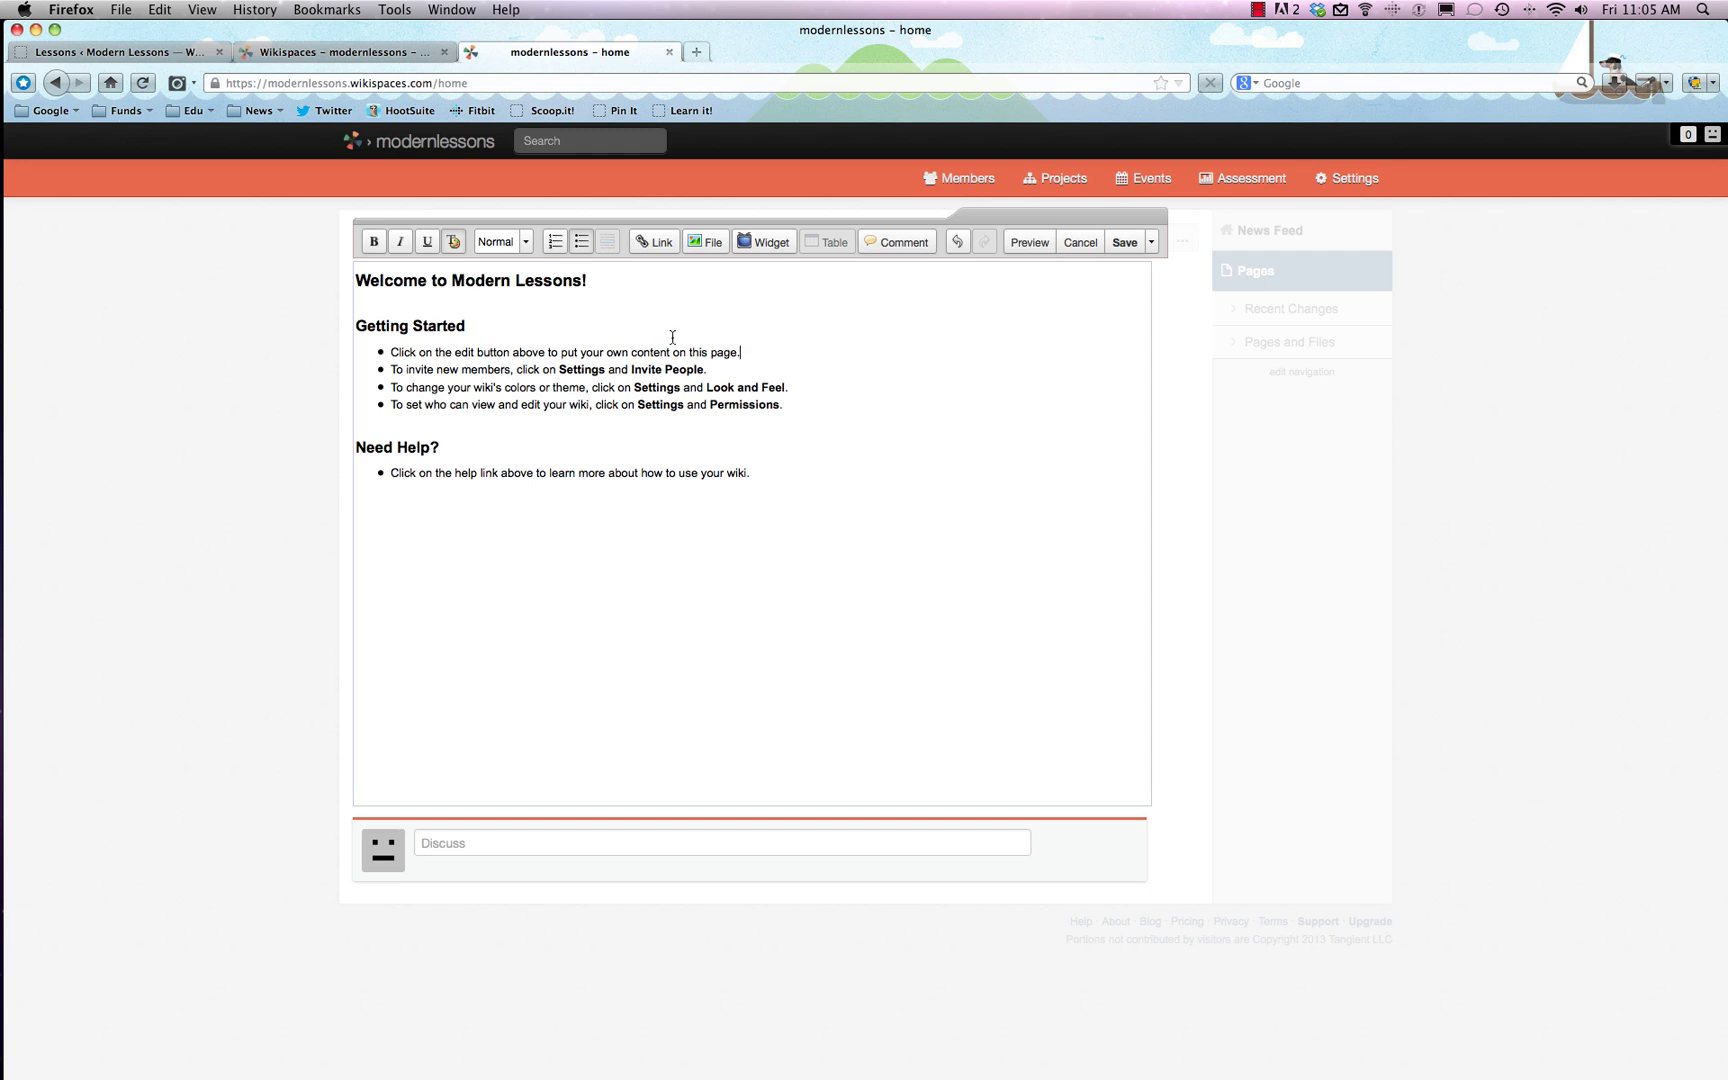
left_click(765, 241)
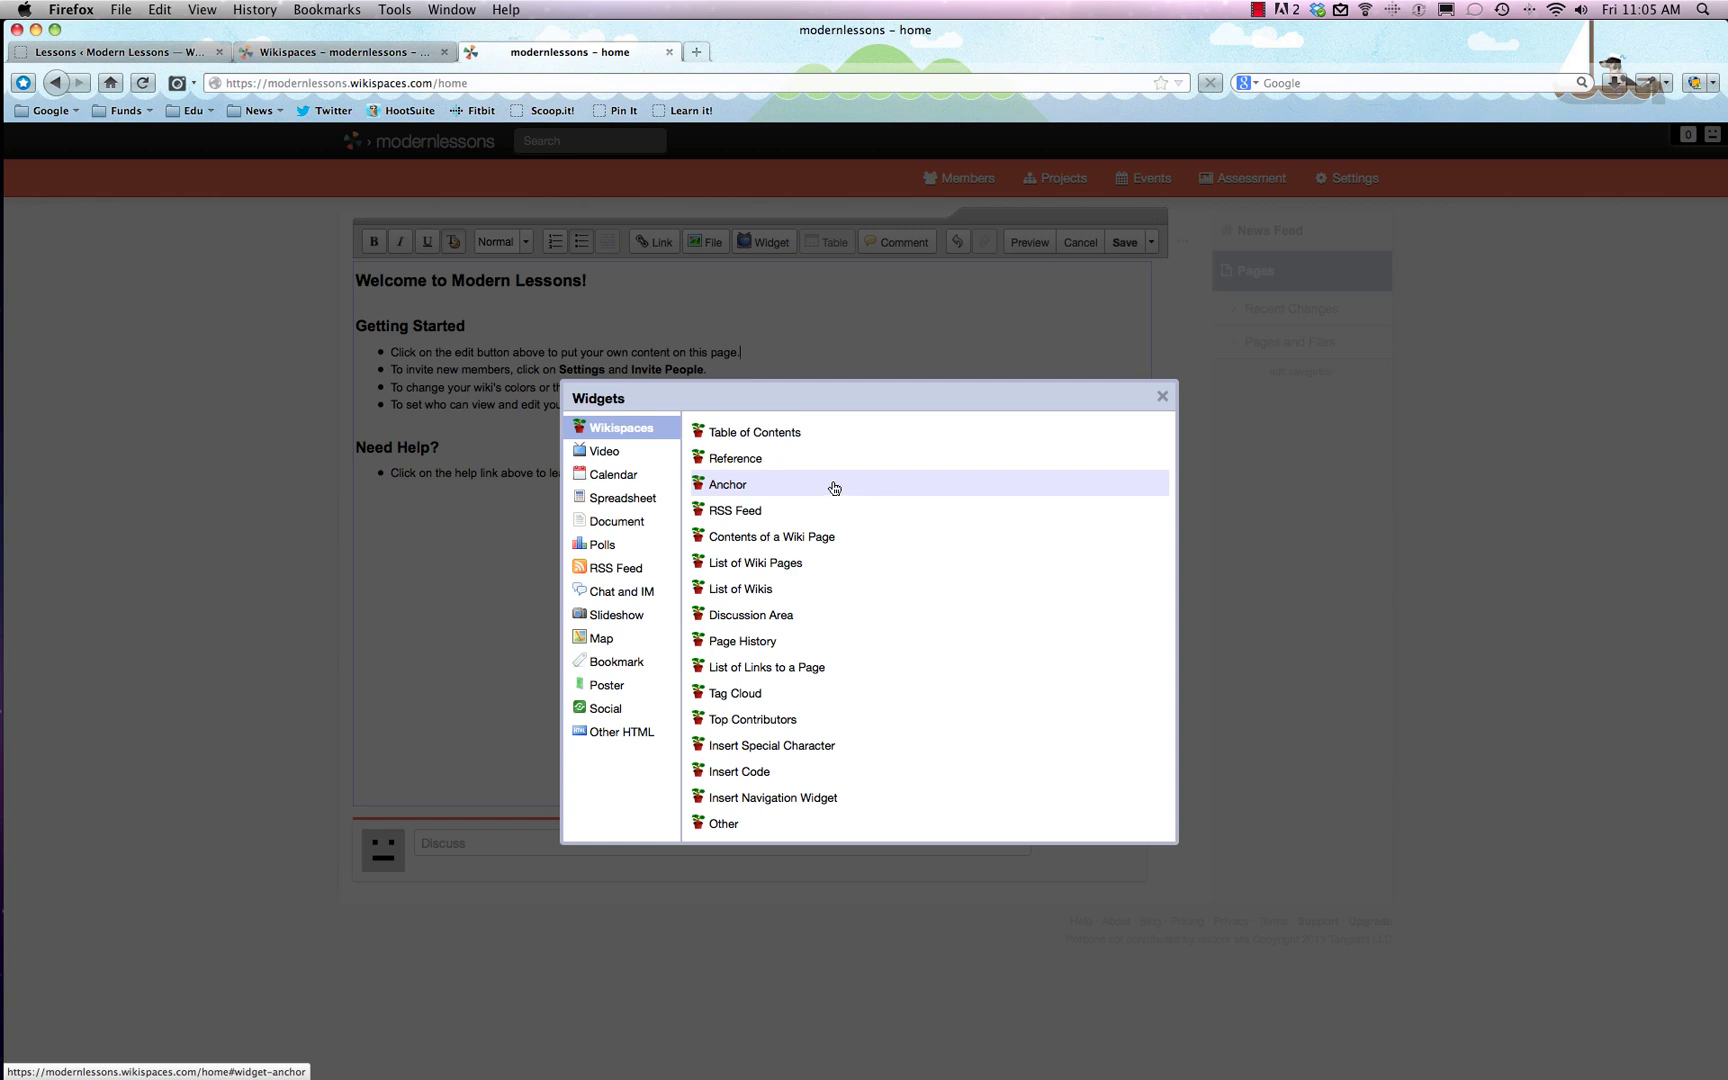
Browse the video, poll, map, slideshow, RSS and calendar widgets, then return to Wikispaces widgets.
left_click(598, 456)
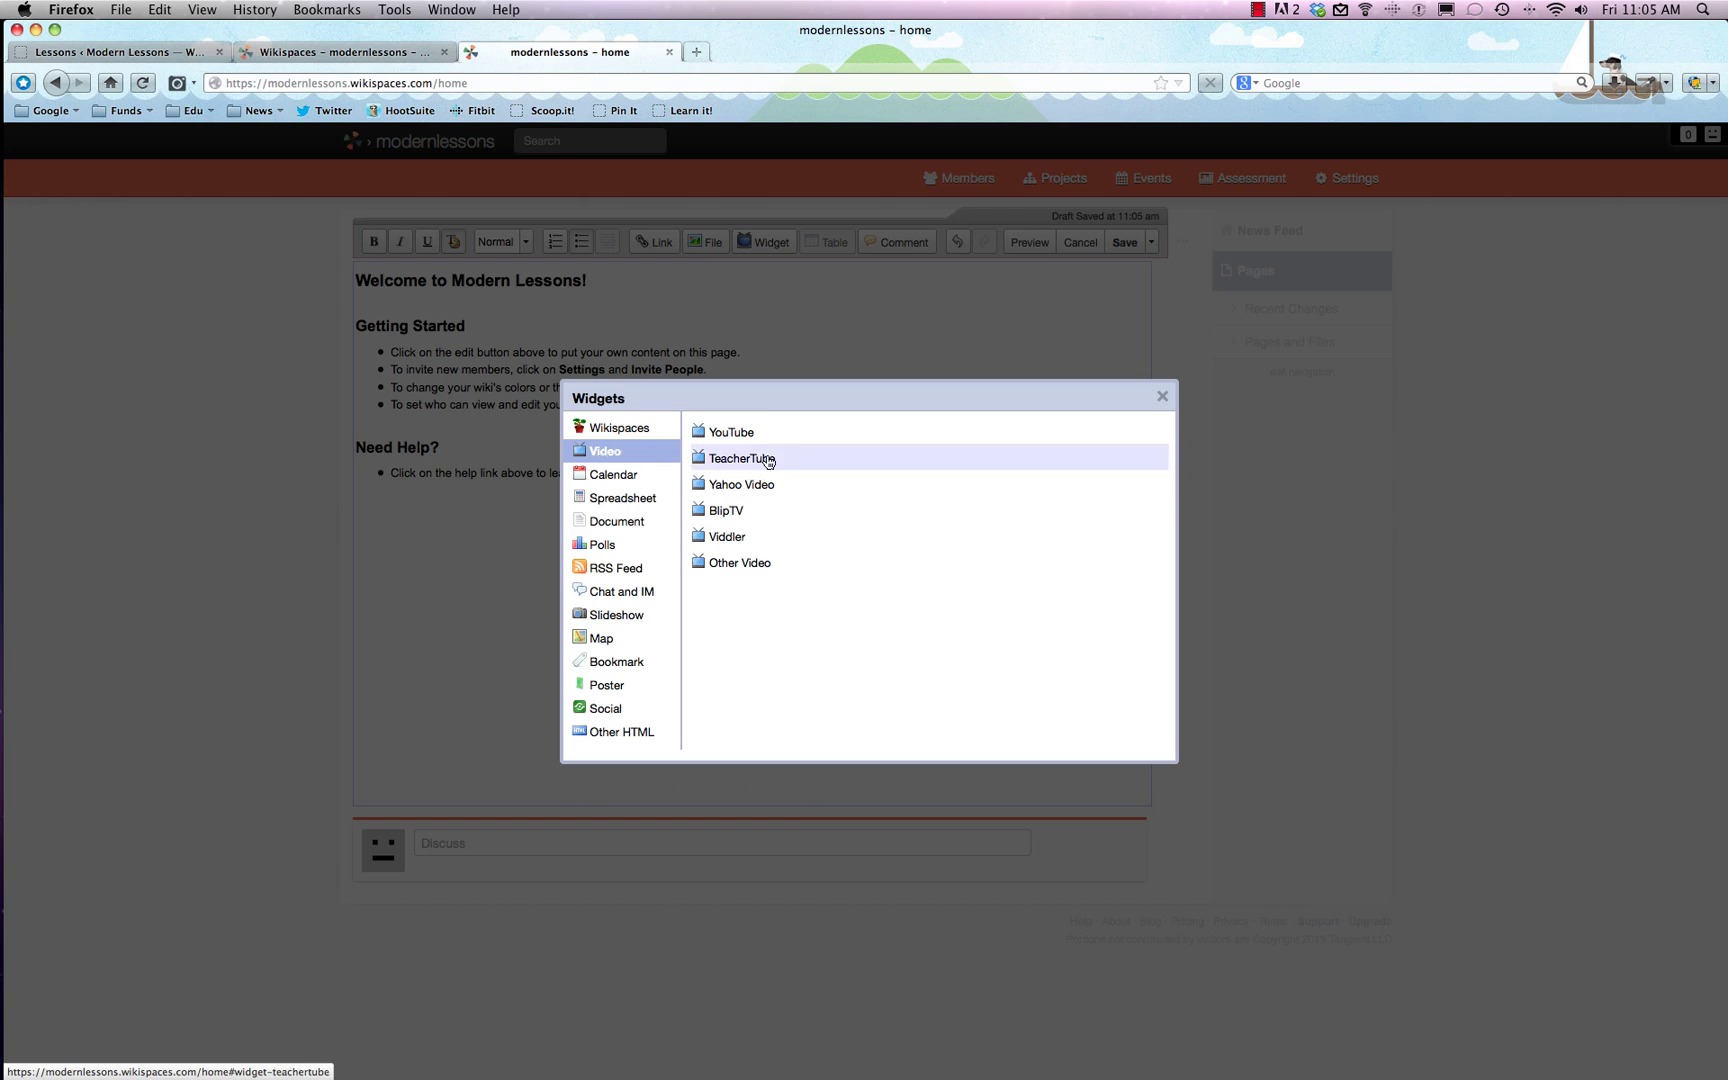
left_click(605, 545)
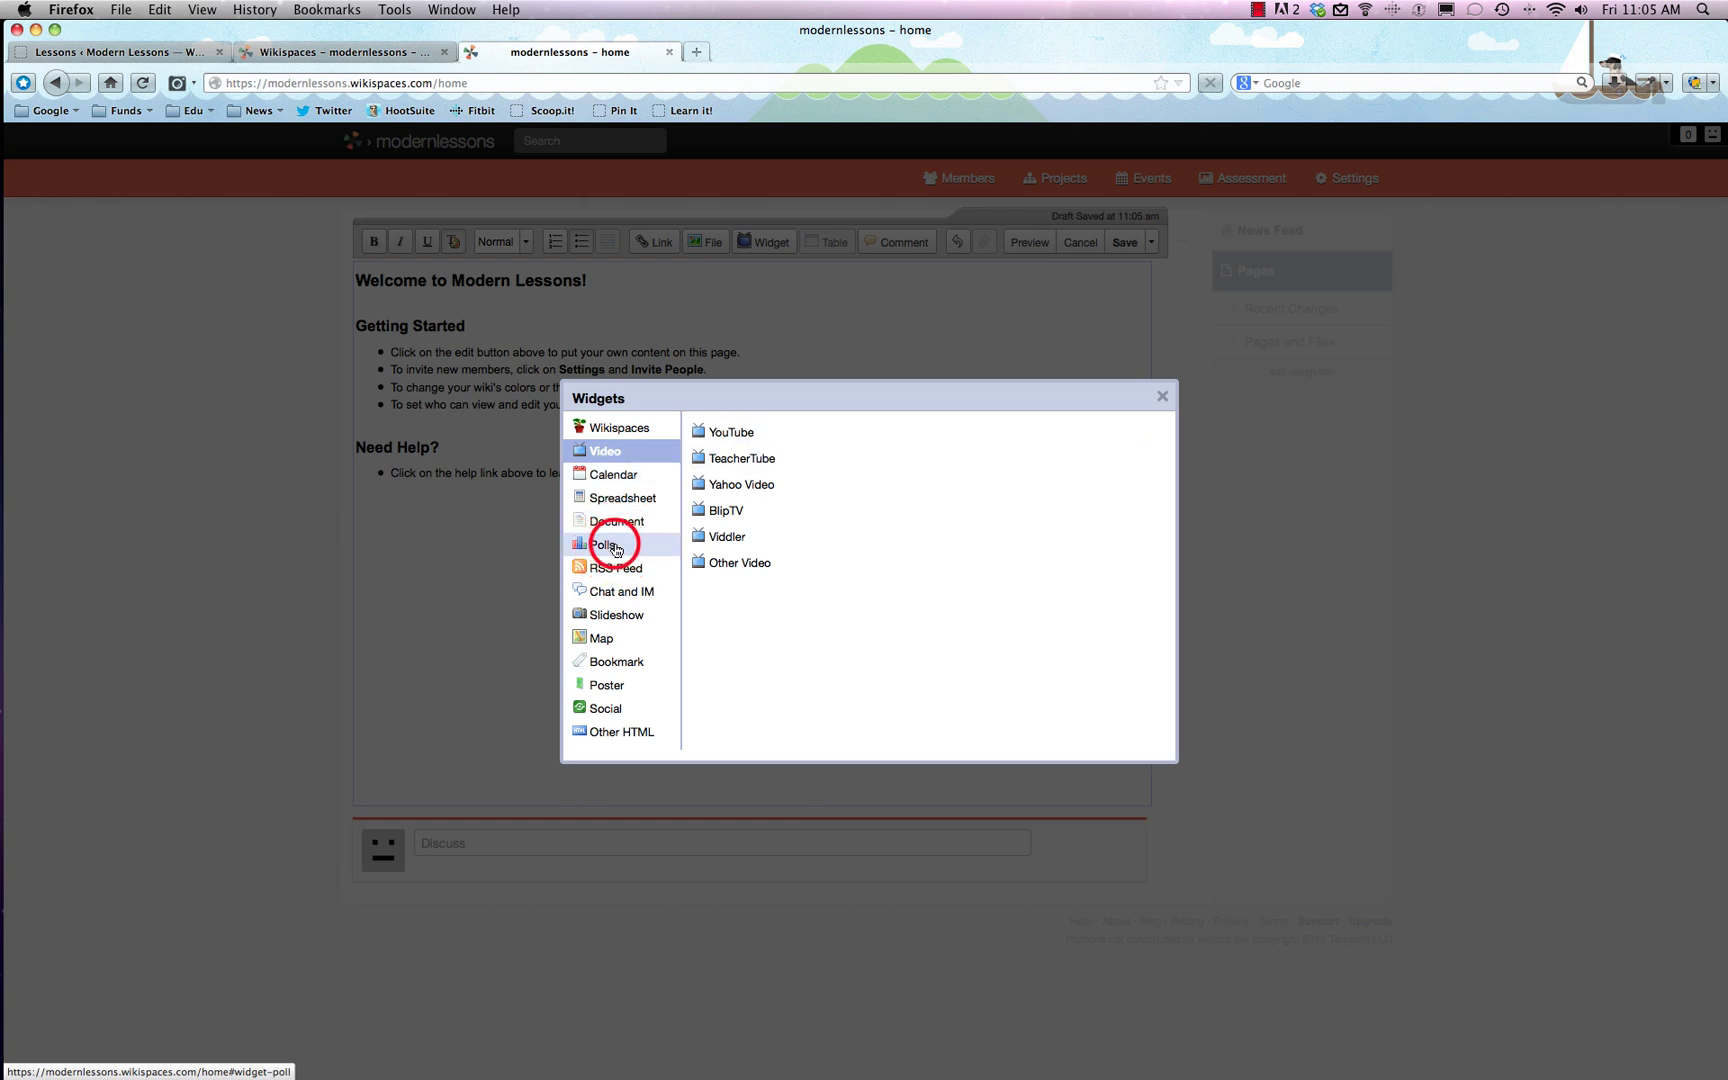
left_click(617, 638)
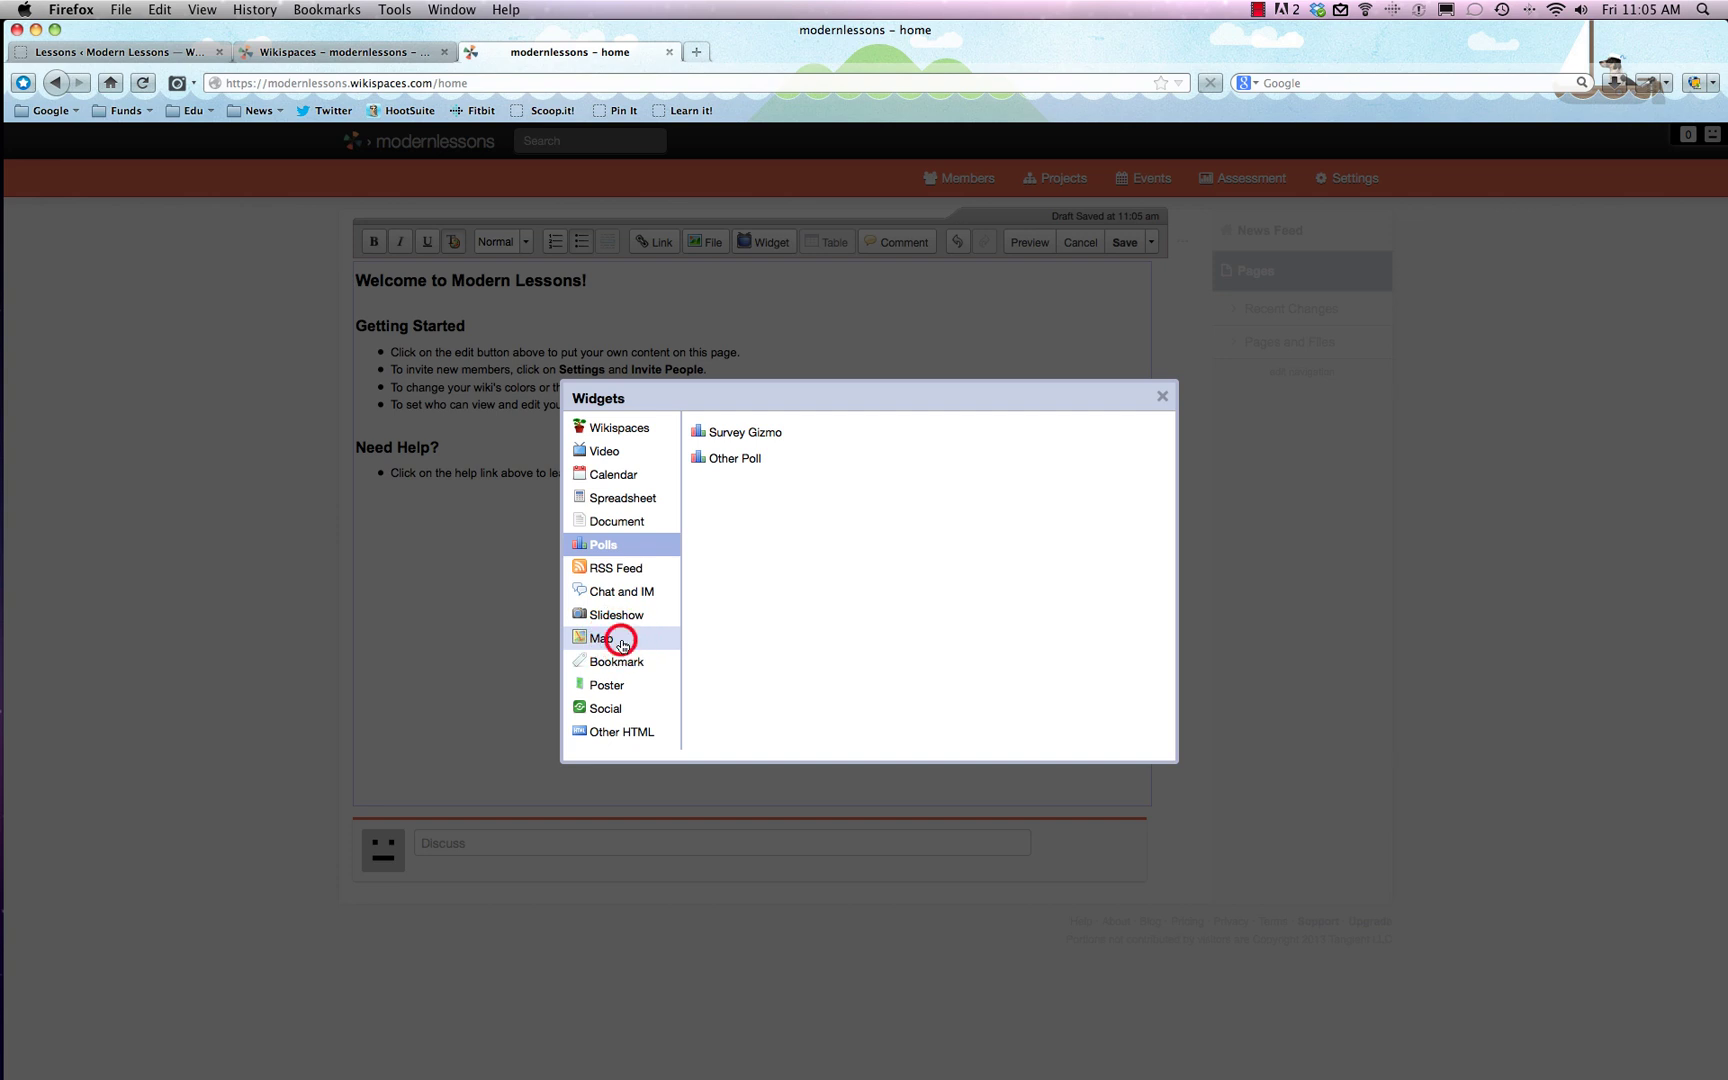
left_click(630, 618)
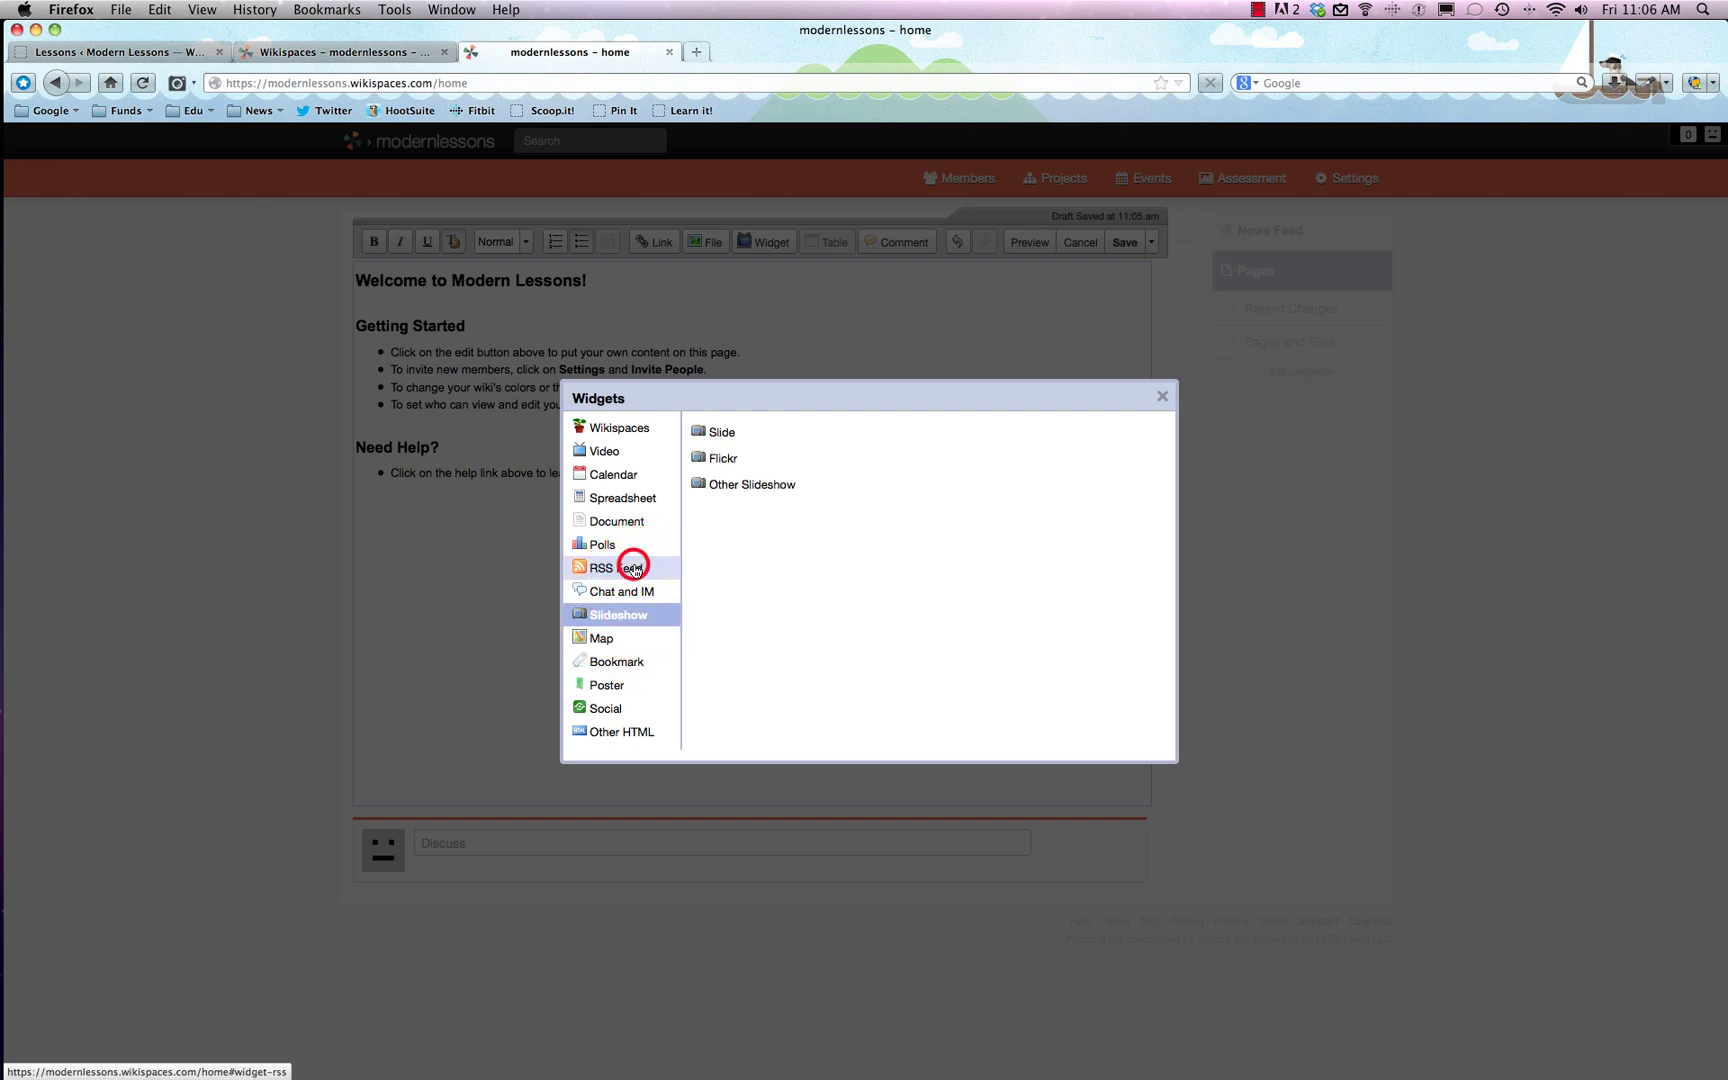
left_click(625, 567)
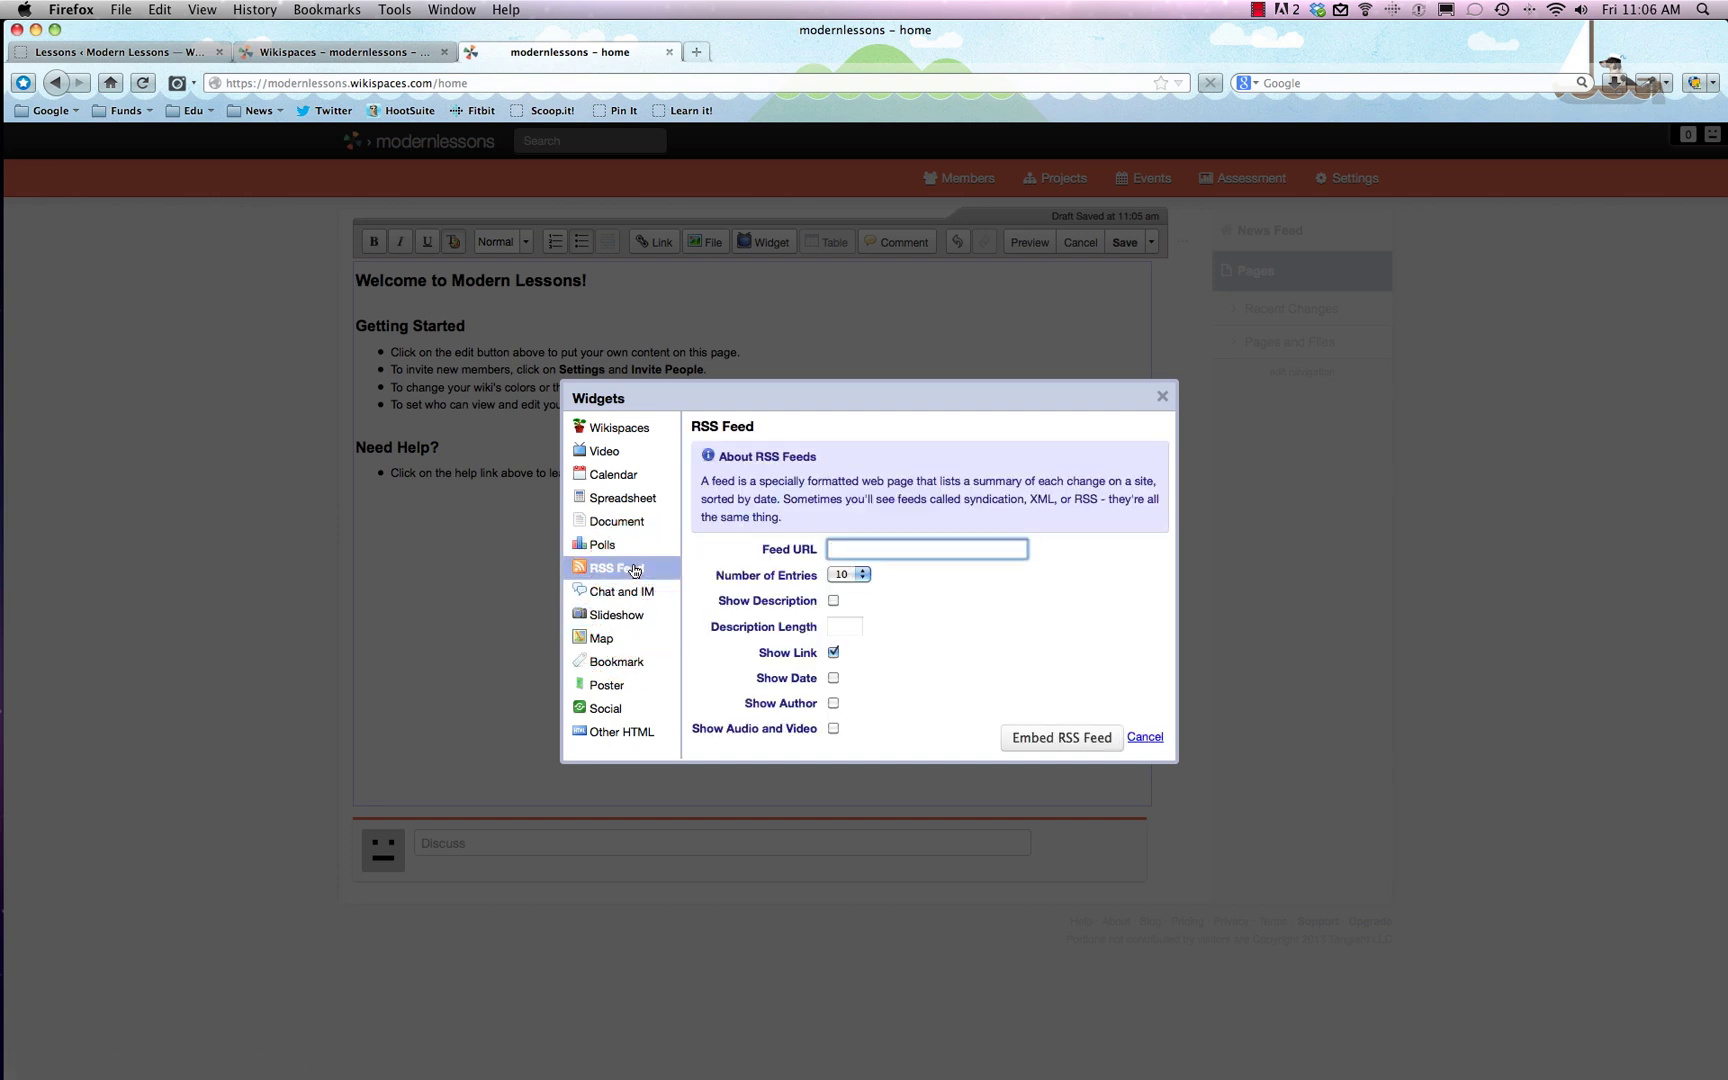
left_click(632, 475)
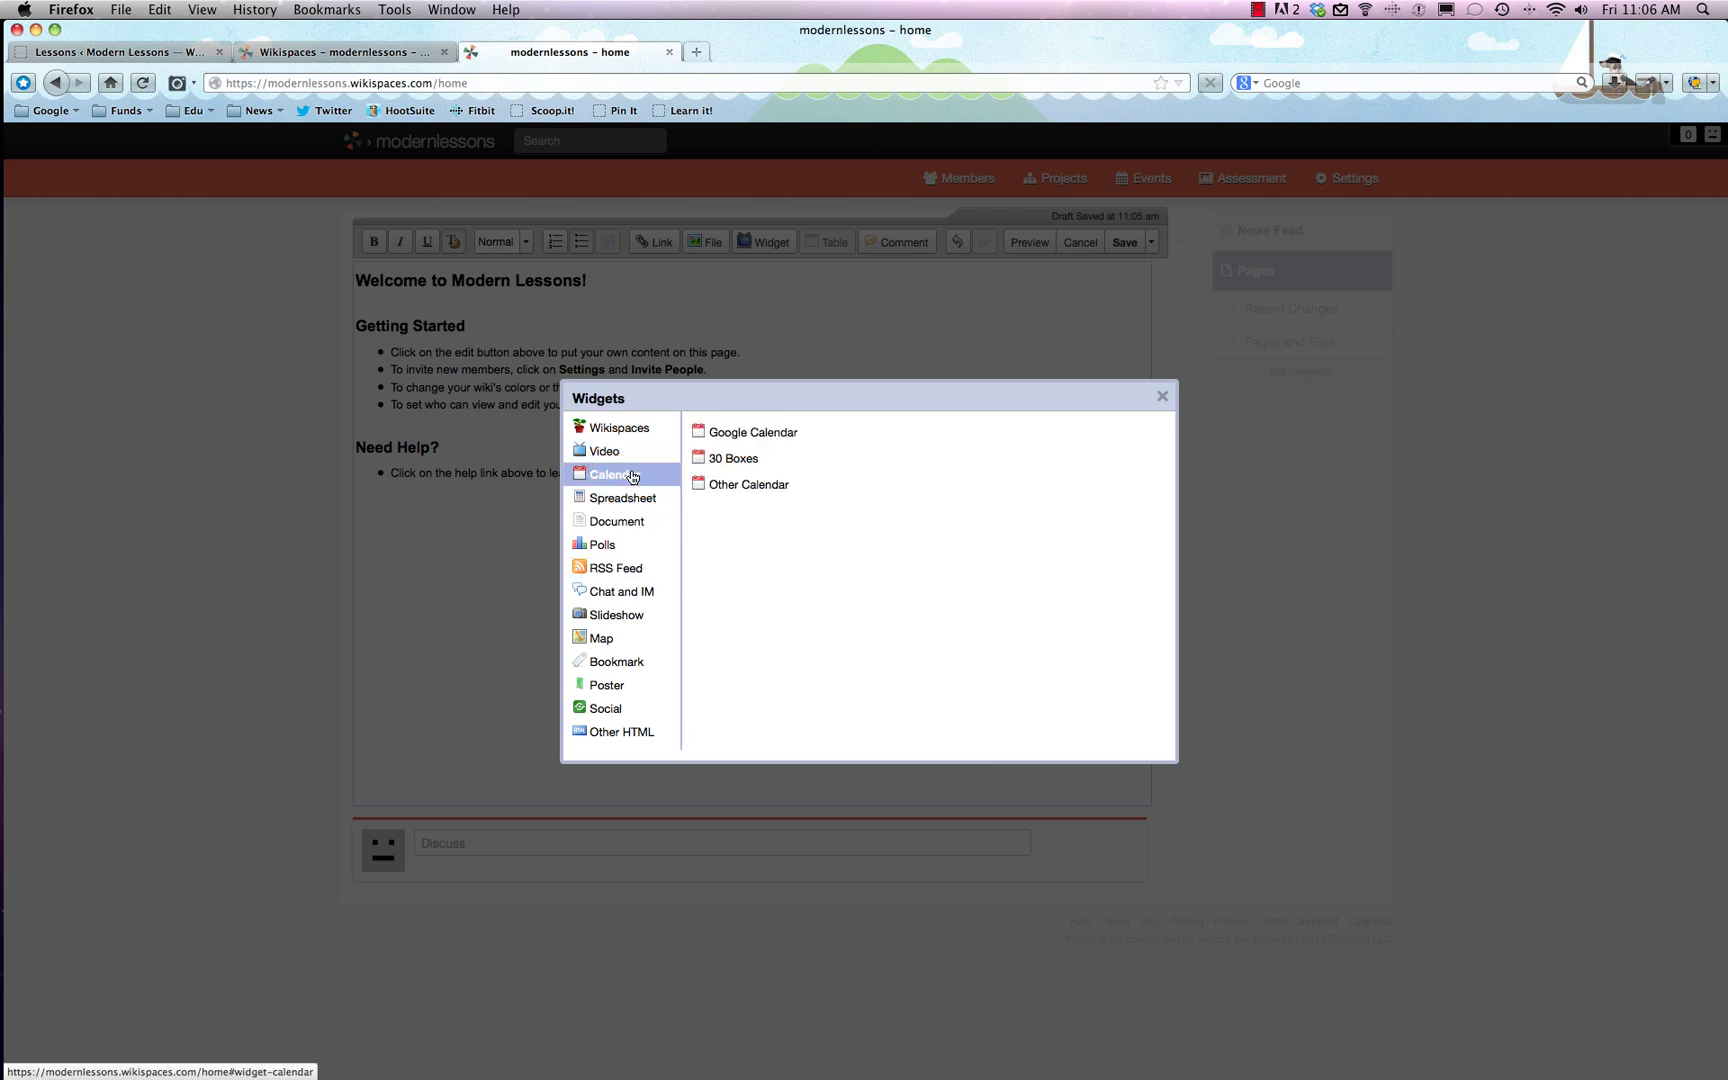
left_click(617, 427)
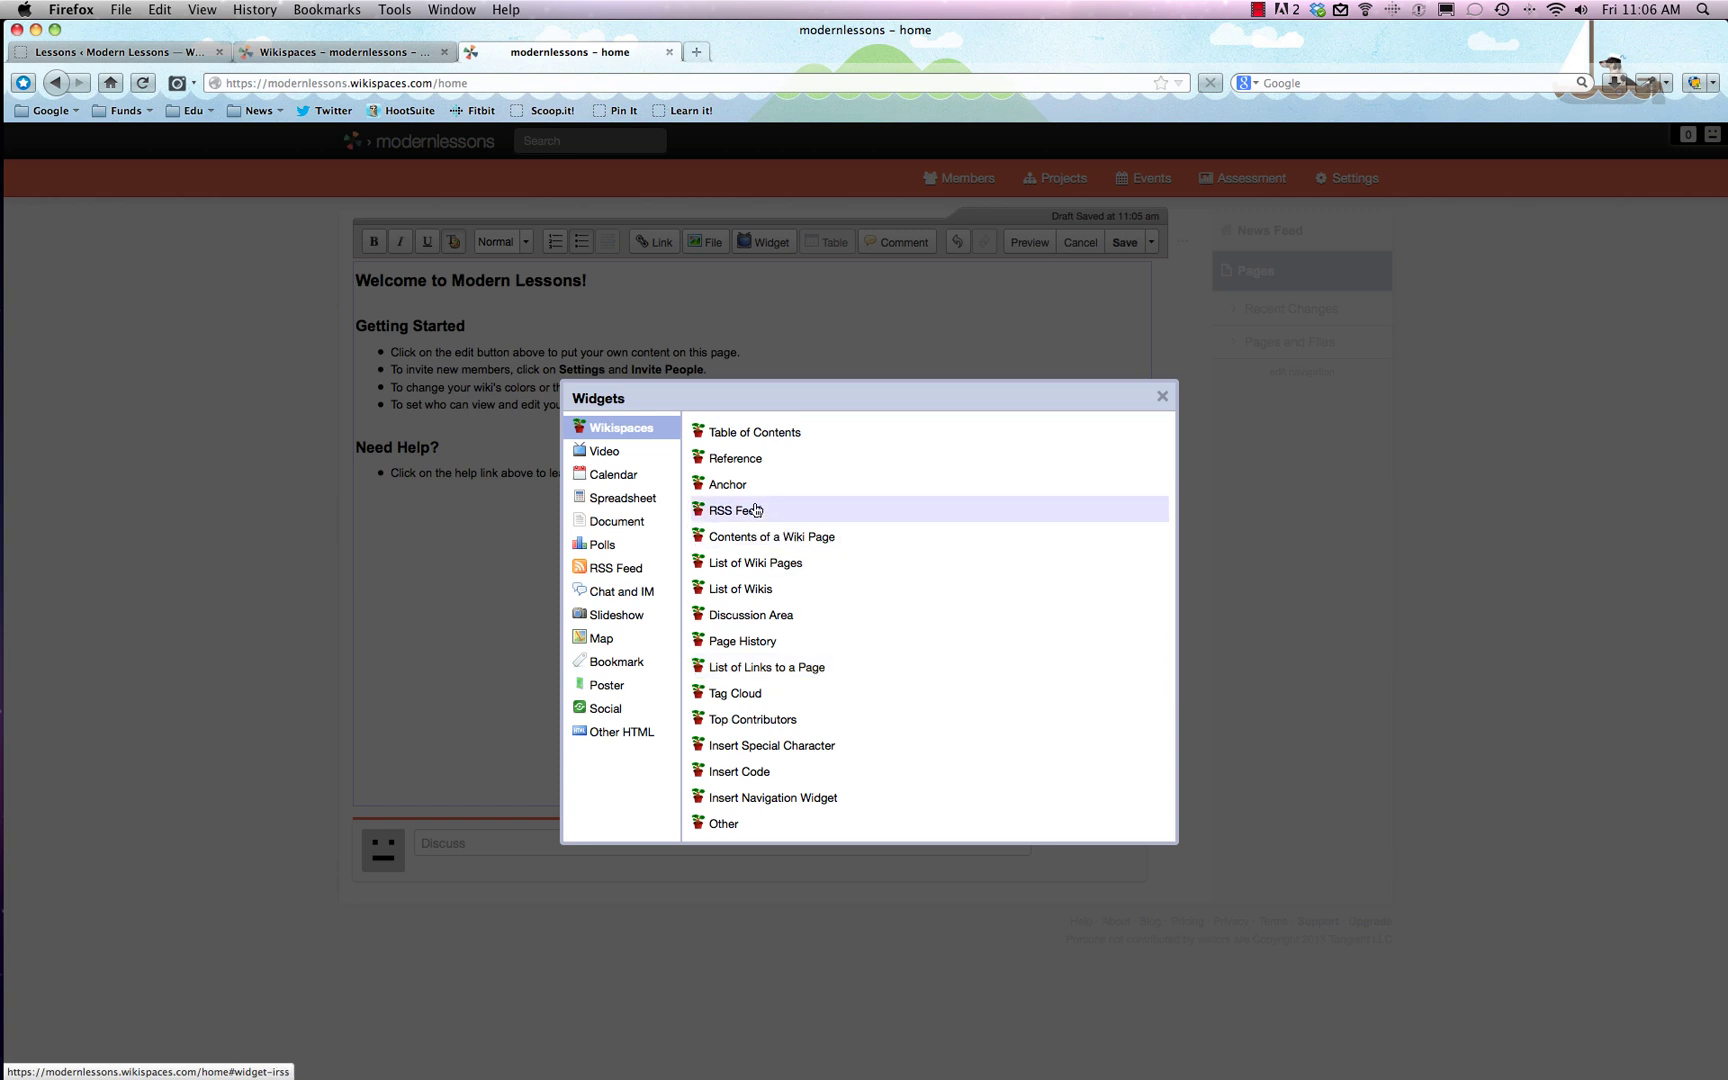
Embed the Table of Contents widget on the home page and save the page.
left_click(773, 440)
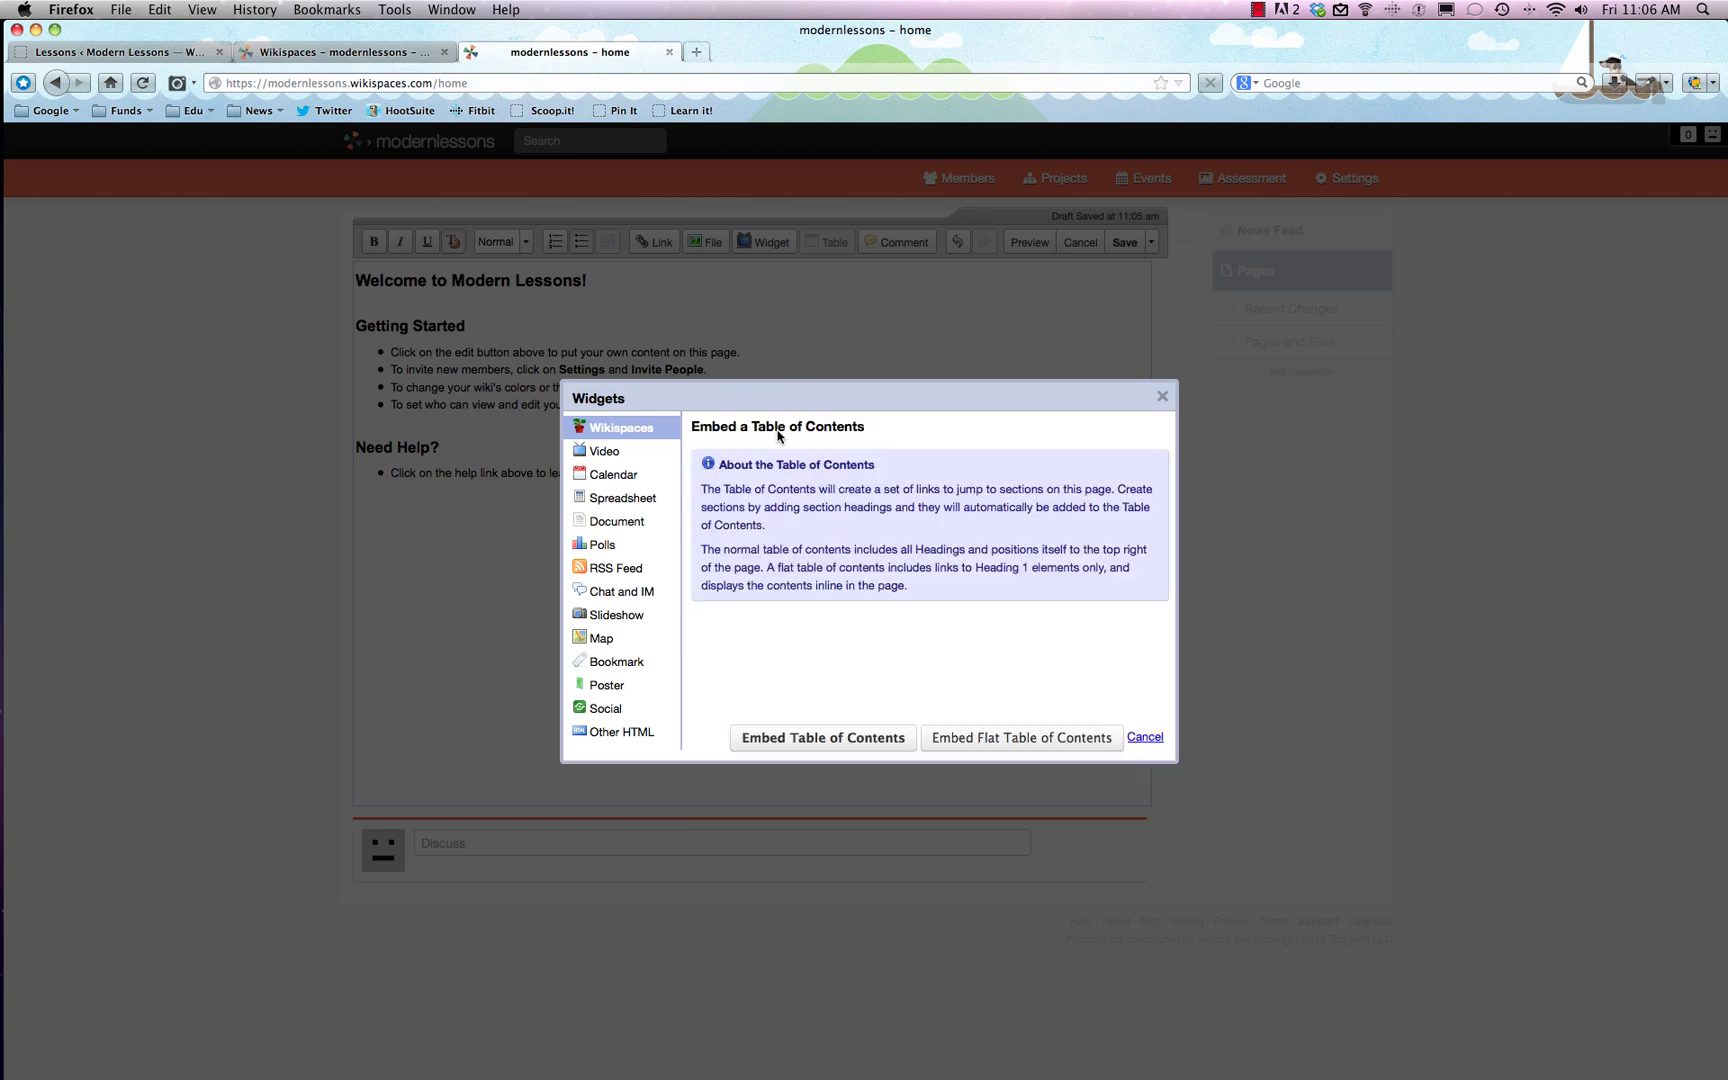
left_click(850, 740)
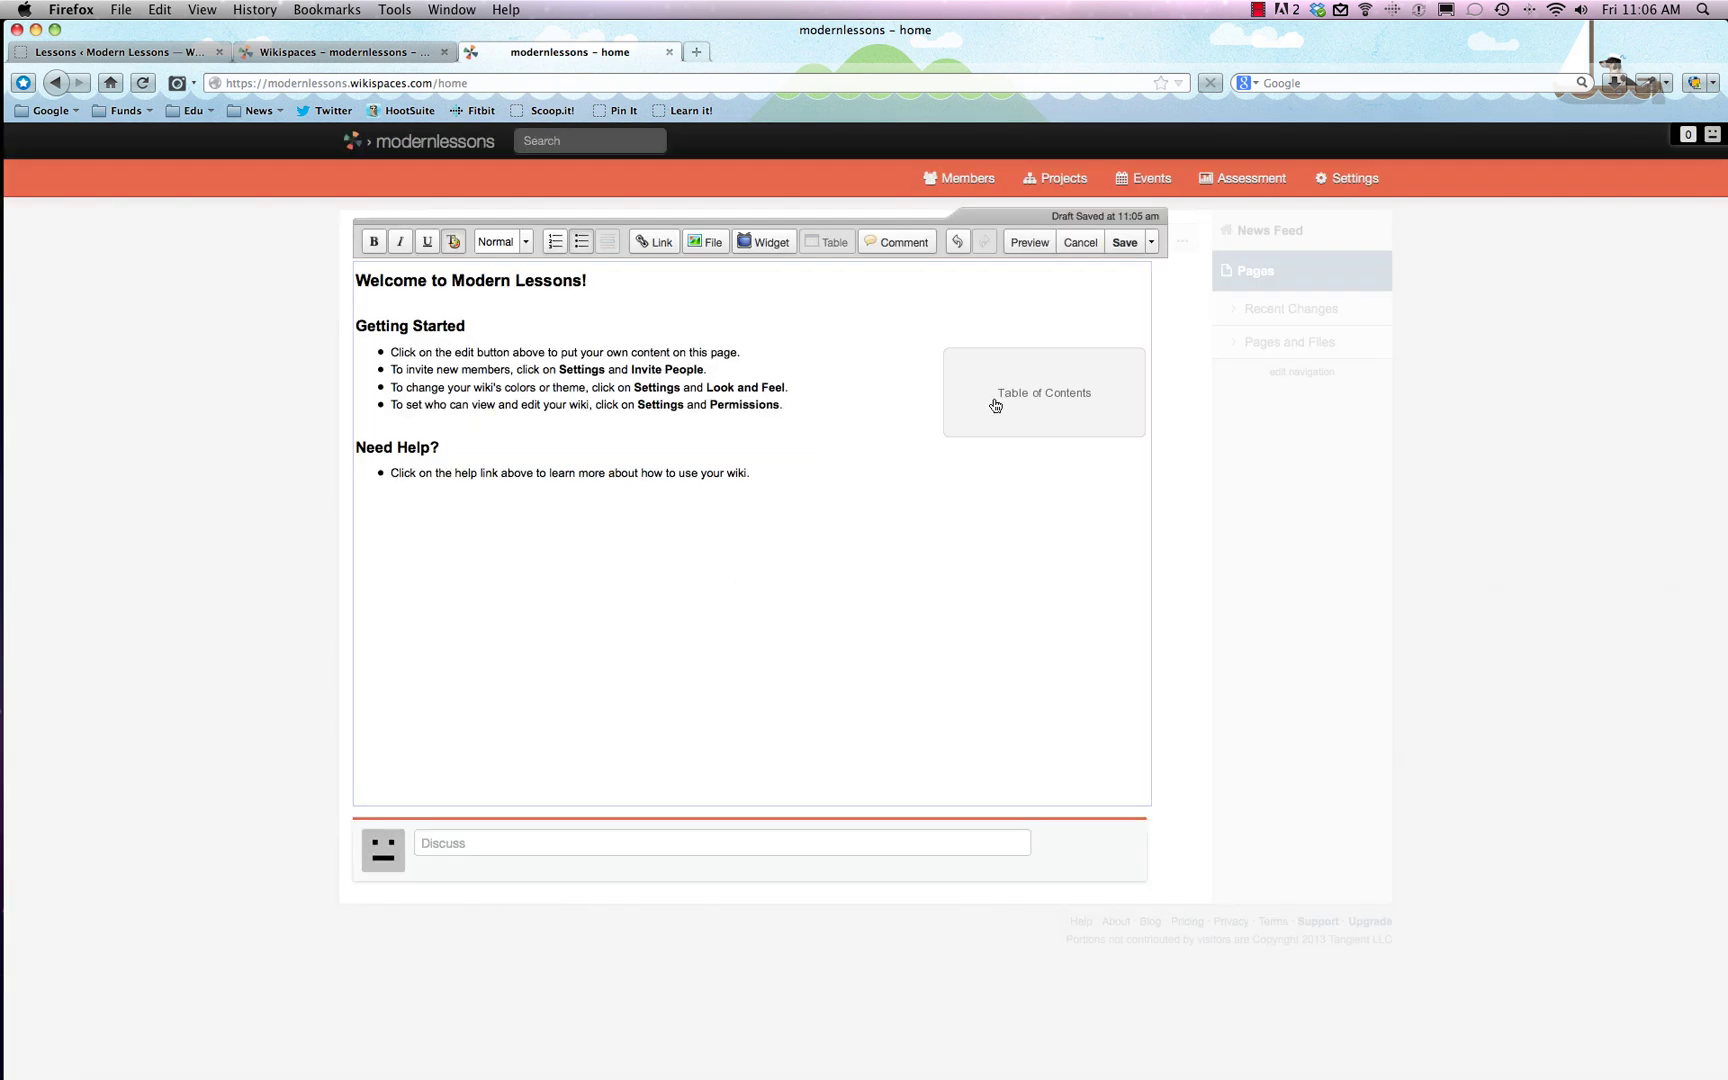
left_click(1130, 244)
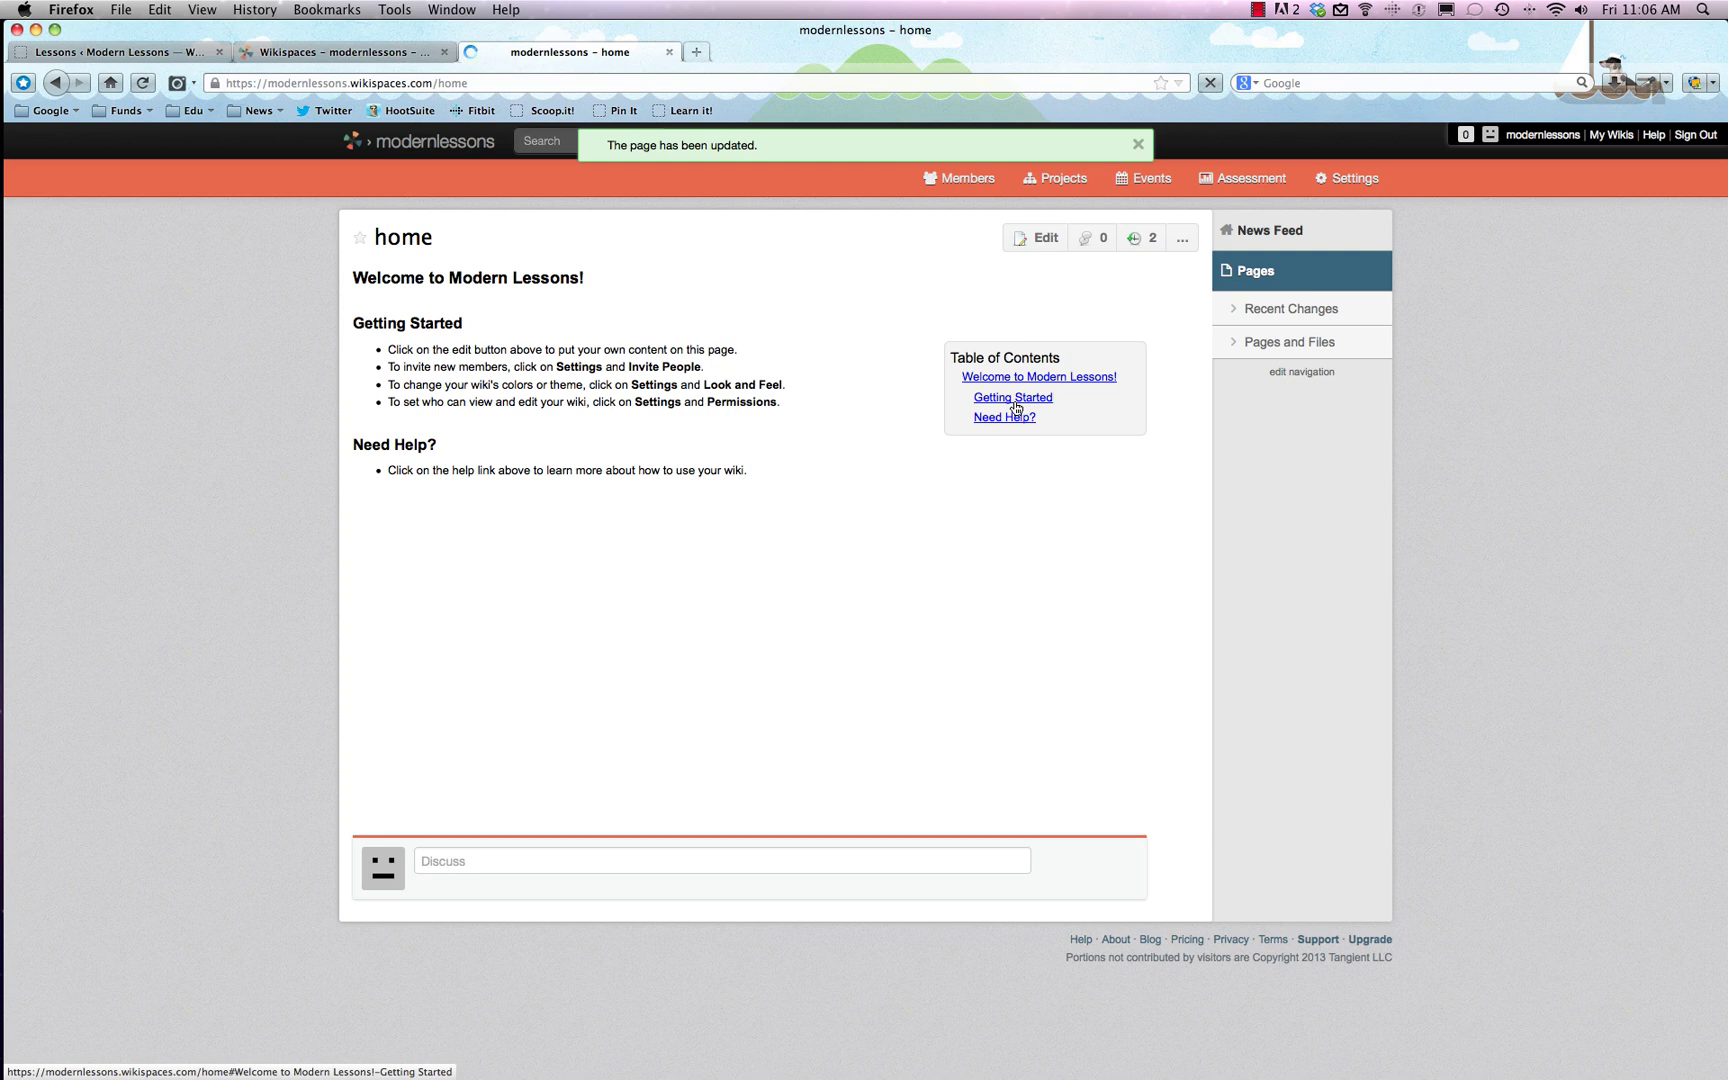
Close the green page-updated banner and show the Pages and Files list.
left_click(1137, 144)
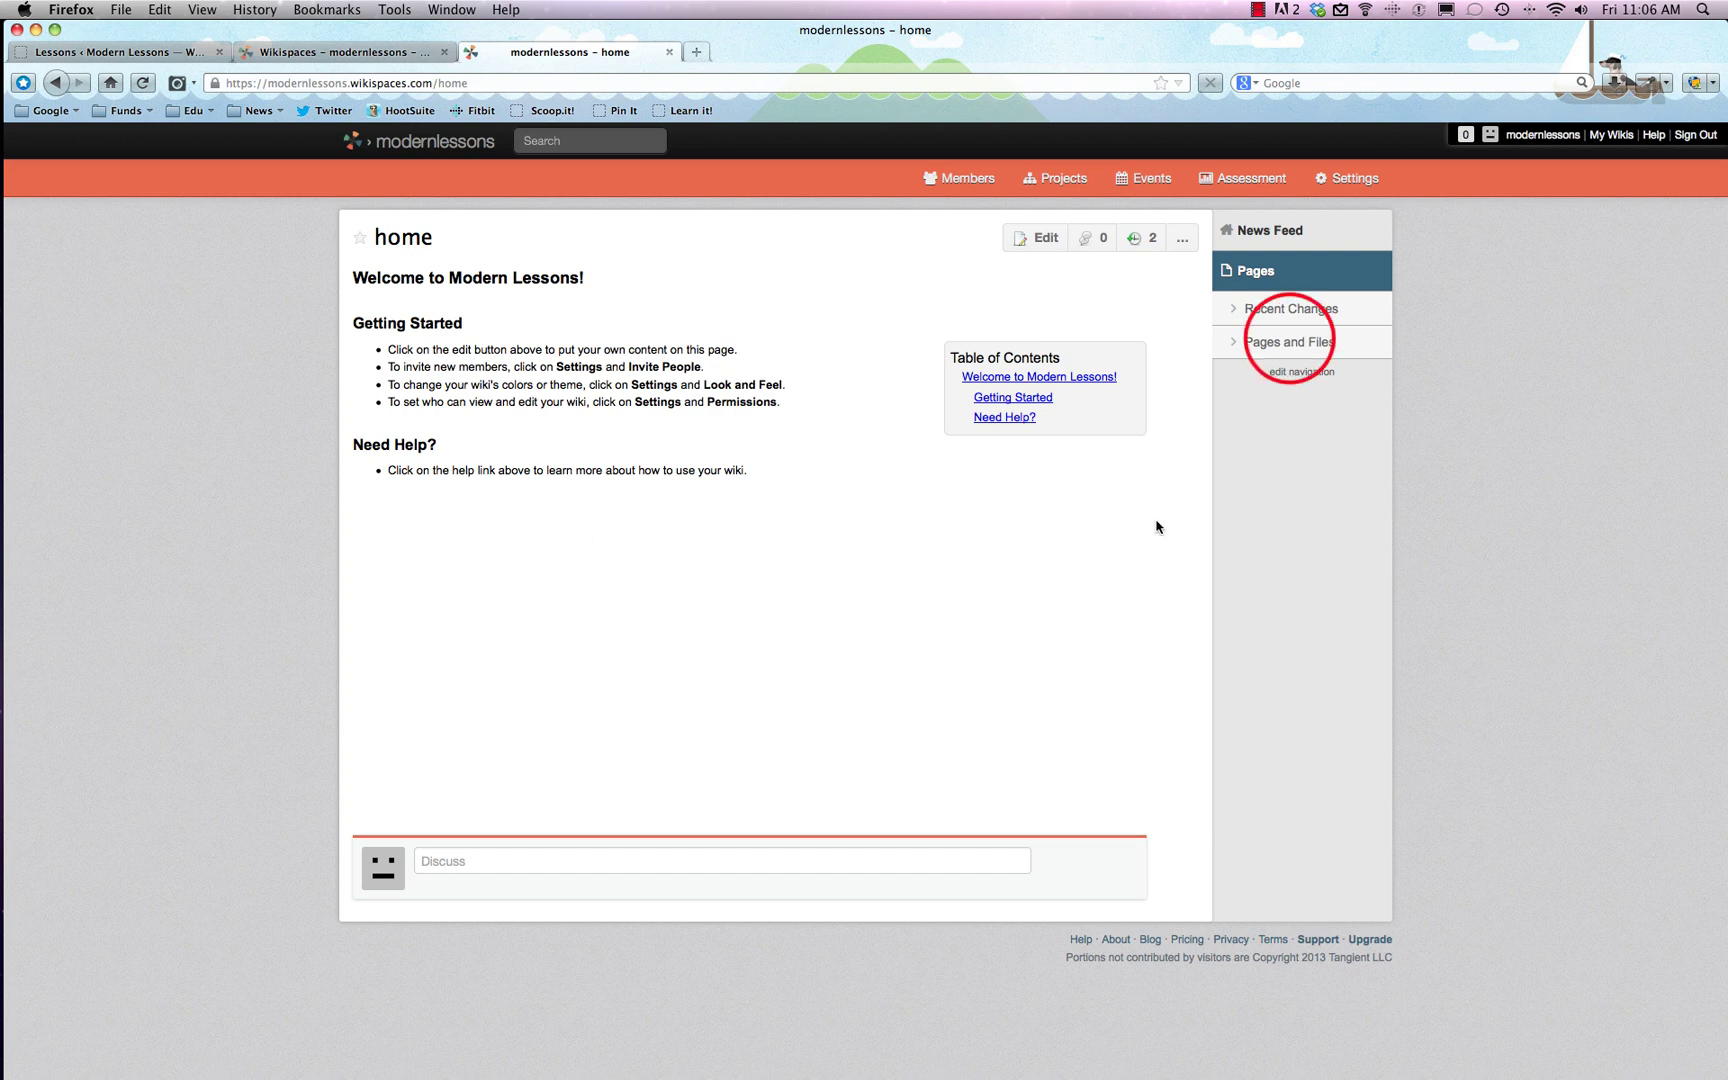
left_click(1290, 342)
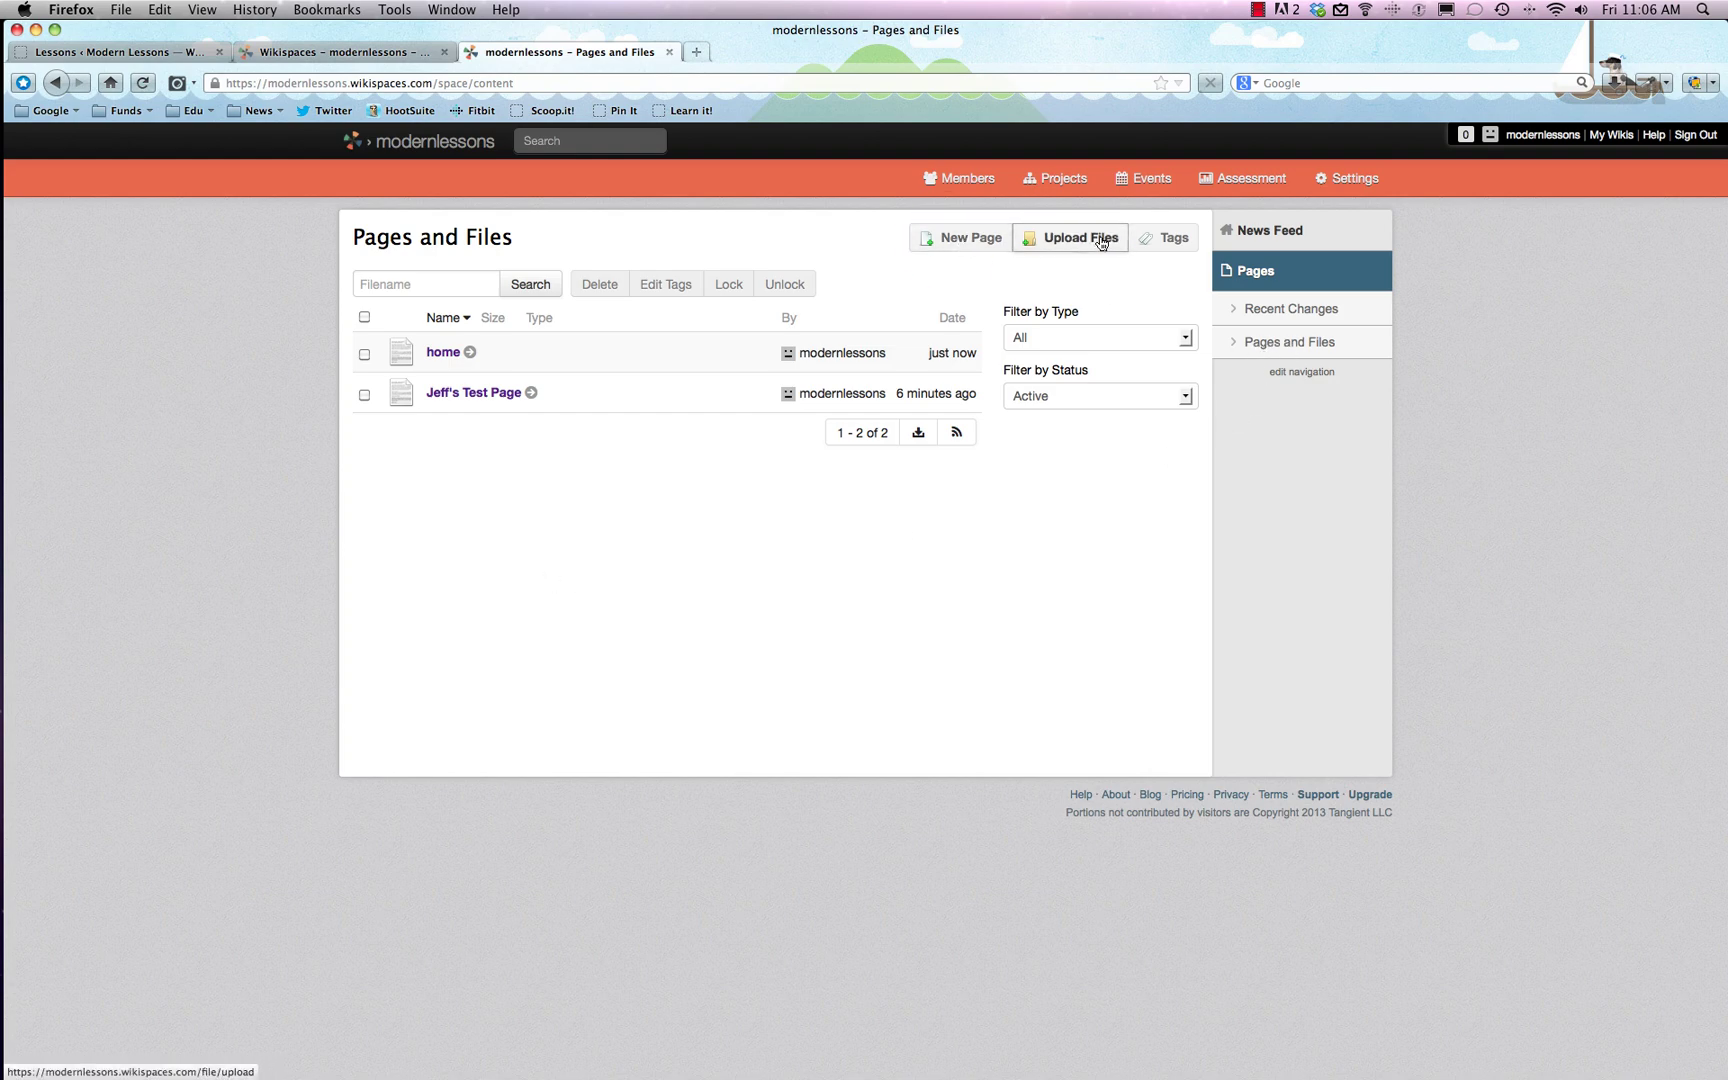
Create 'Sample Page' with the text 'Sample!', save it, and return to Pages and Files.
left_click(945, 238)
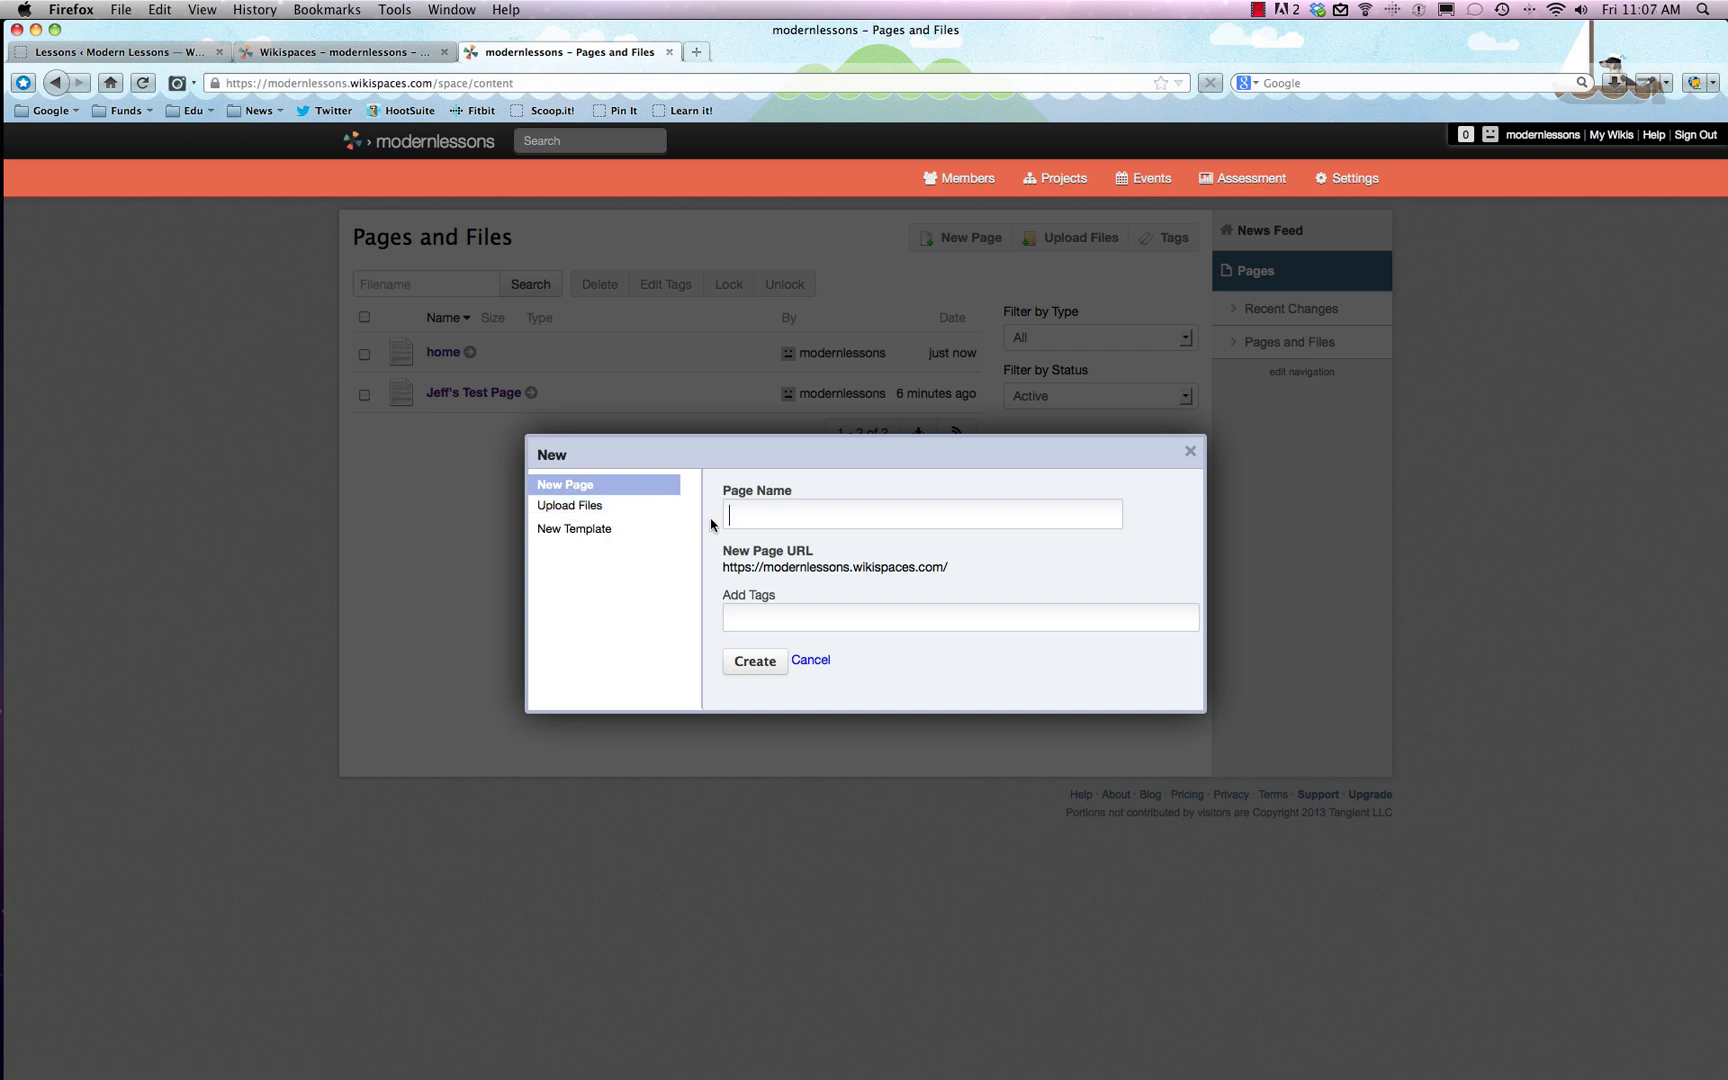
type("Sample Page")
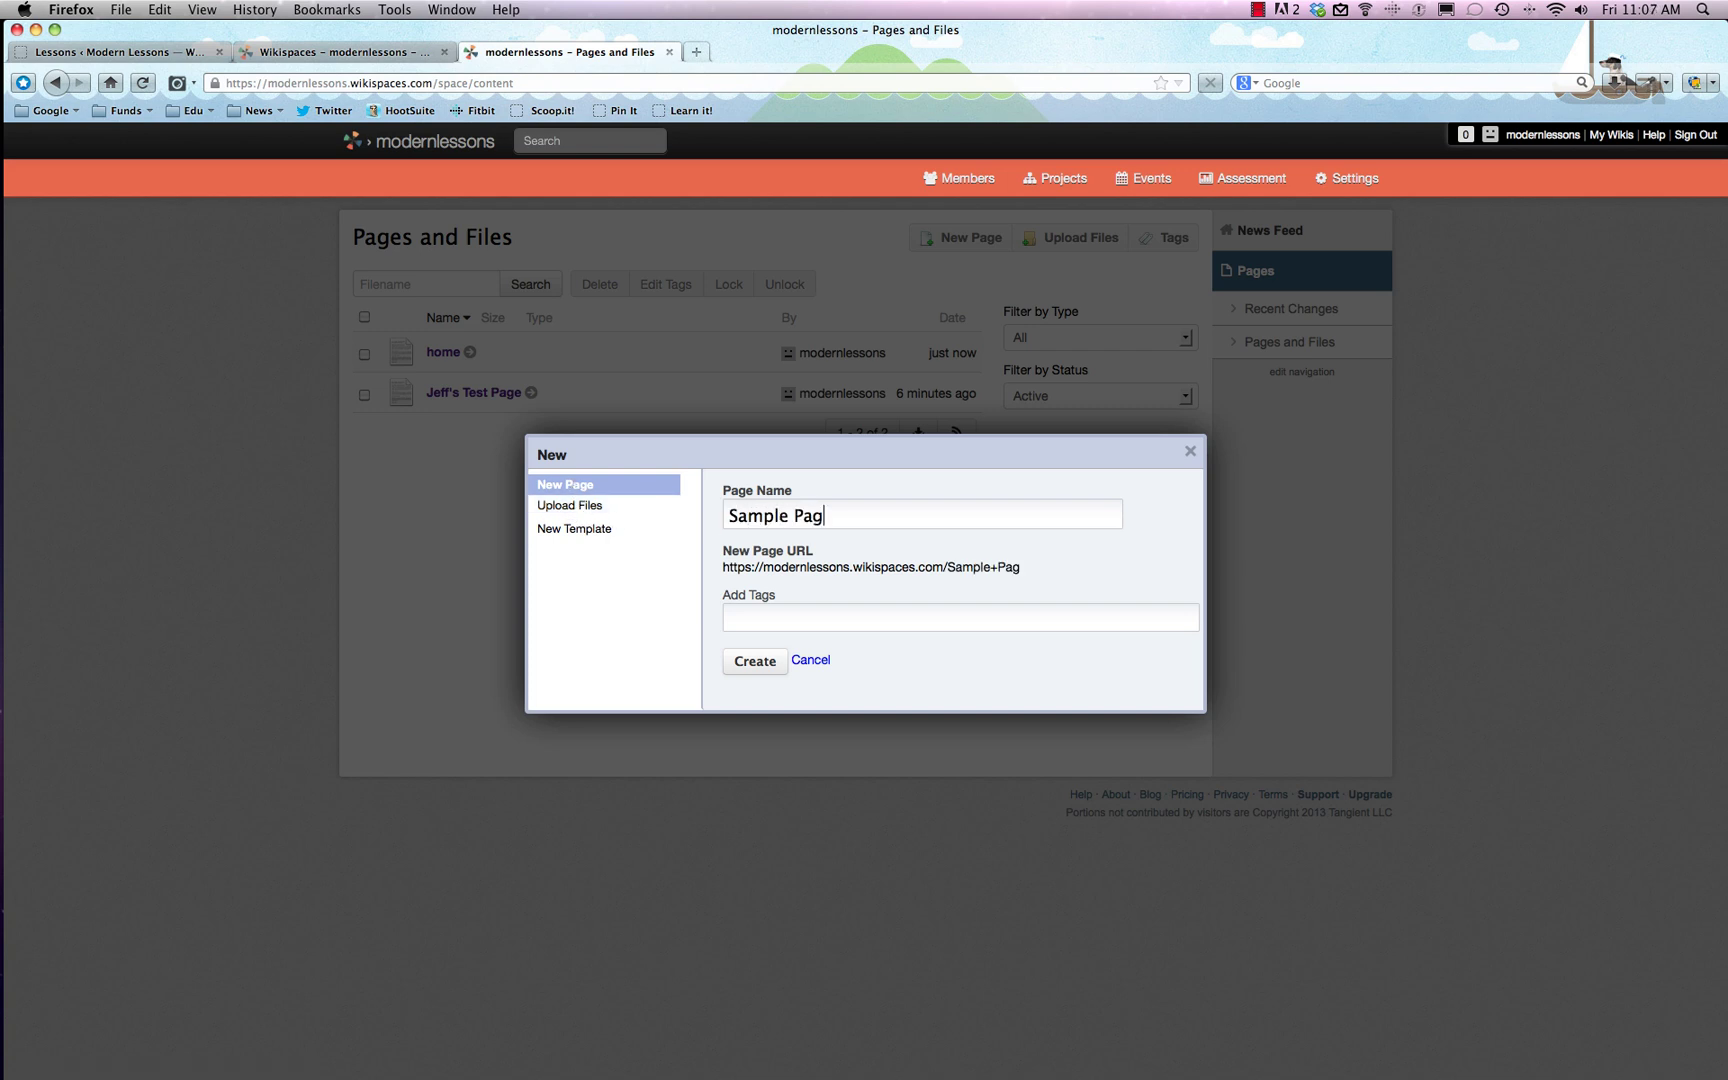
left_click(755, 661)
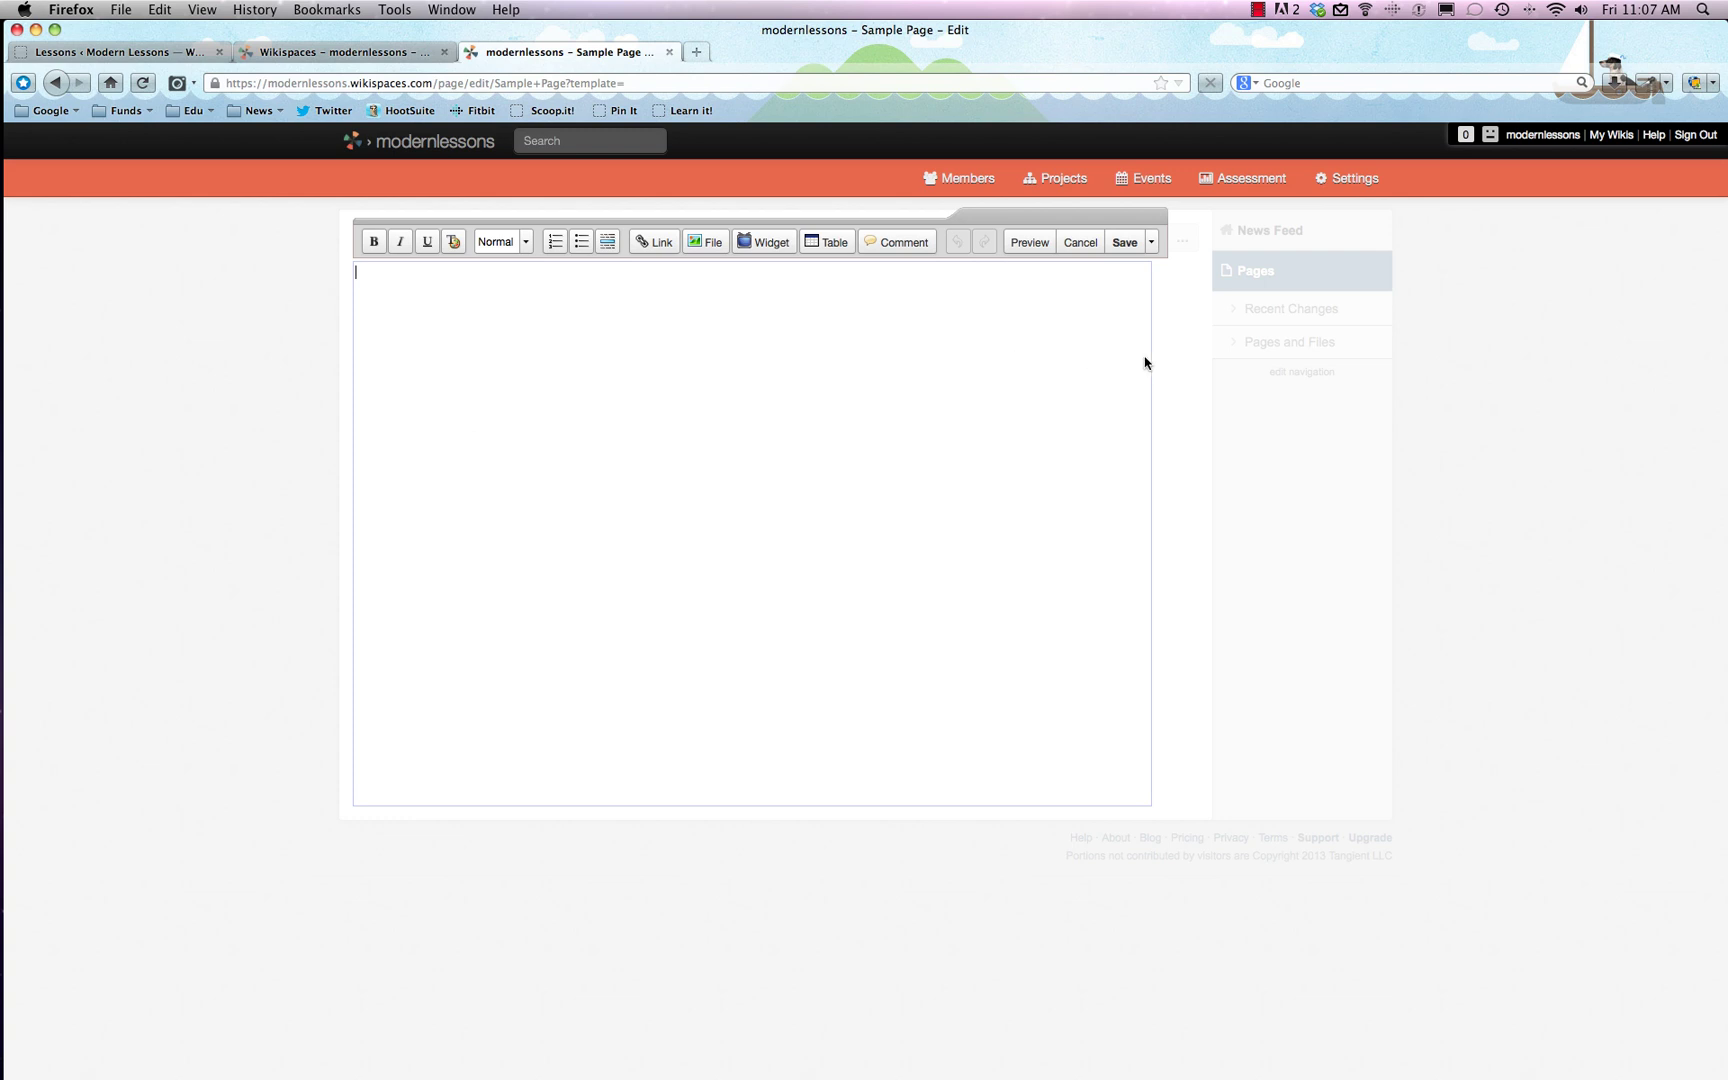
left_click(606, 347)
type("Sample!")
left_click(1124, 242)
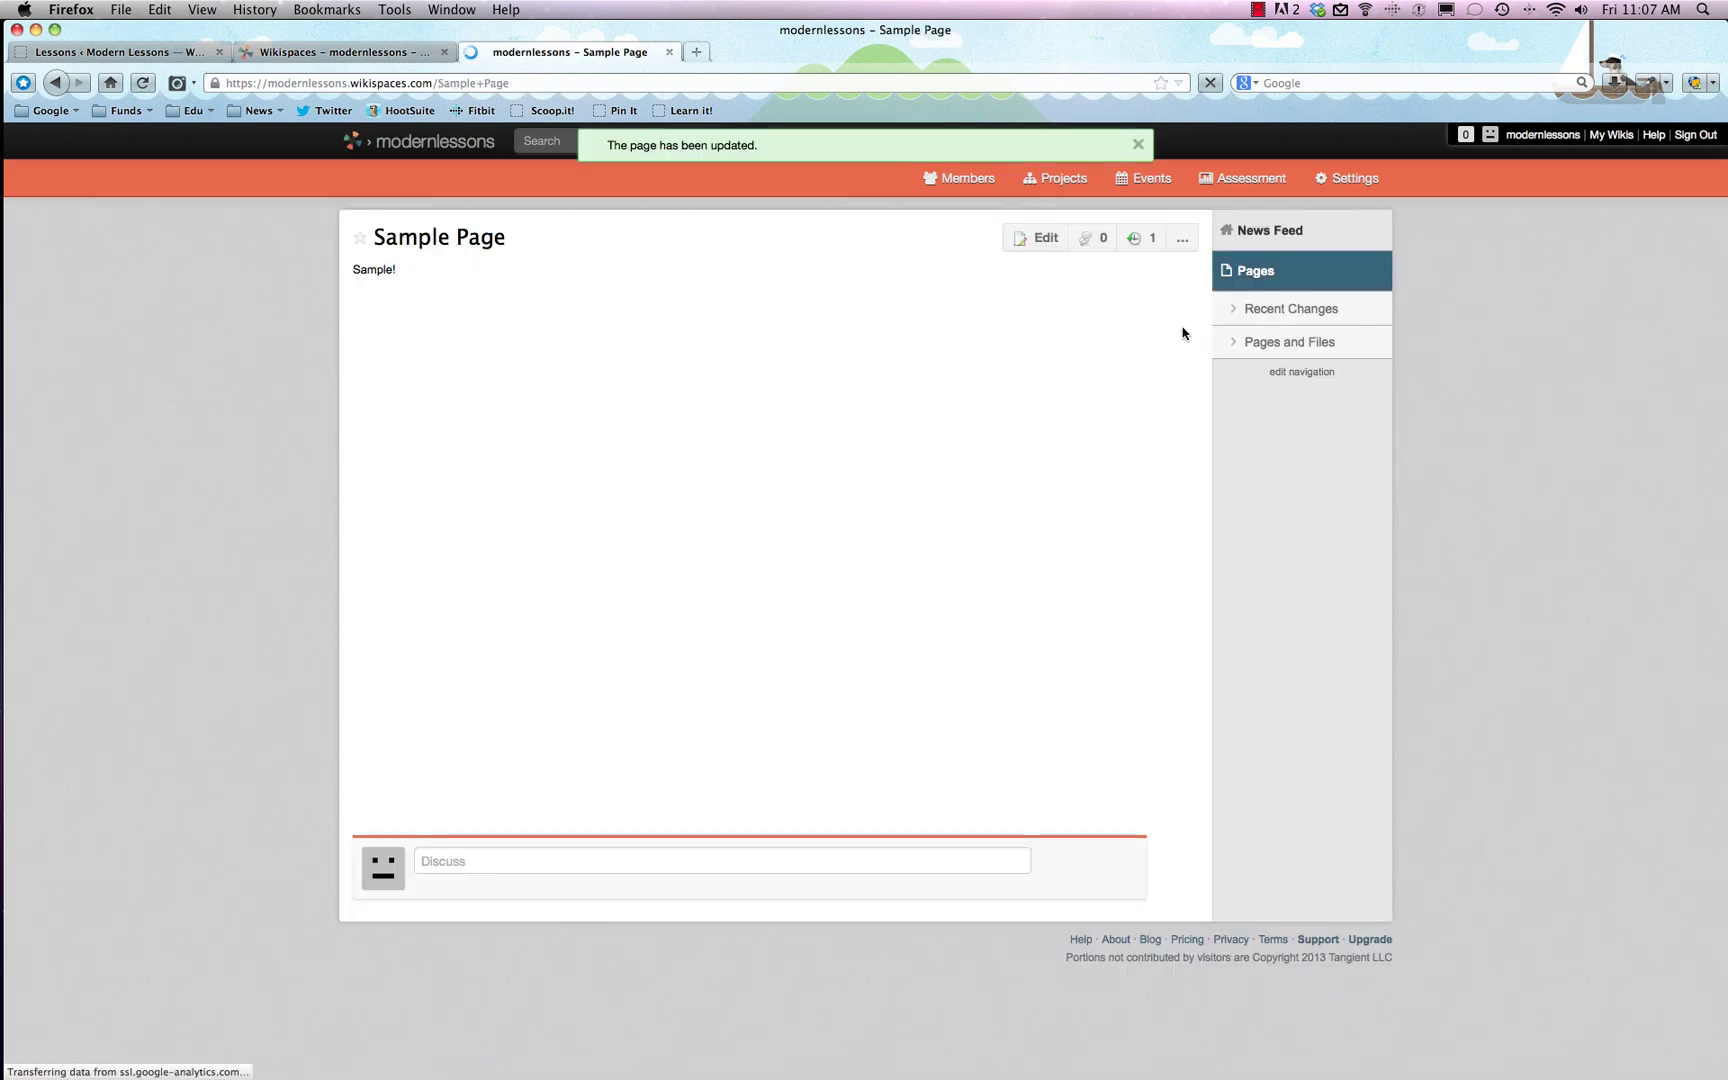
left_click(1276, 345)
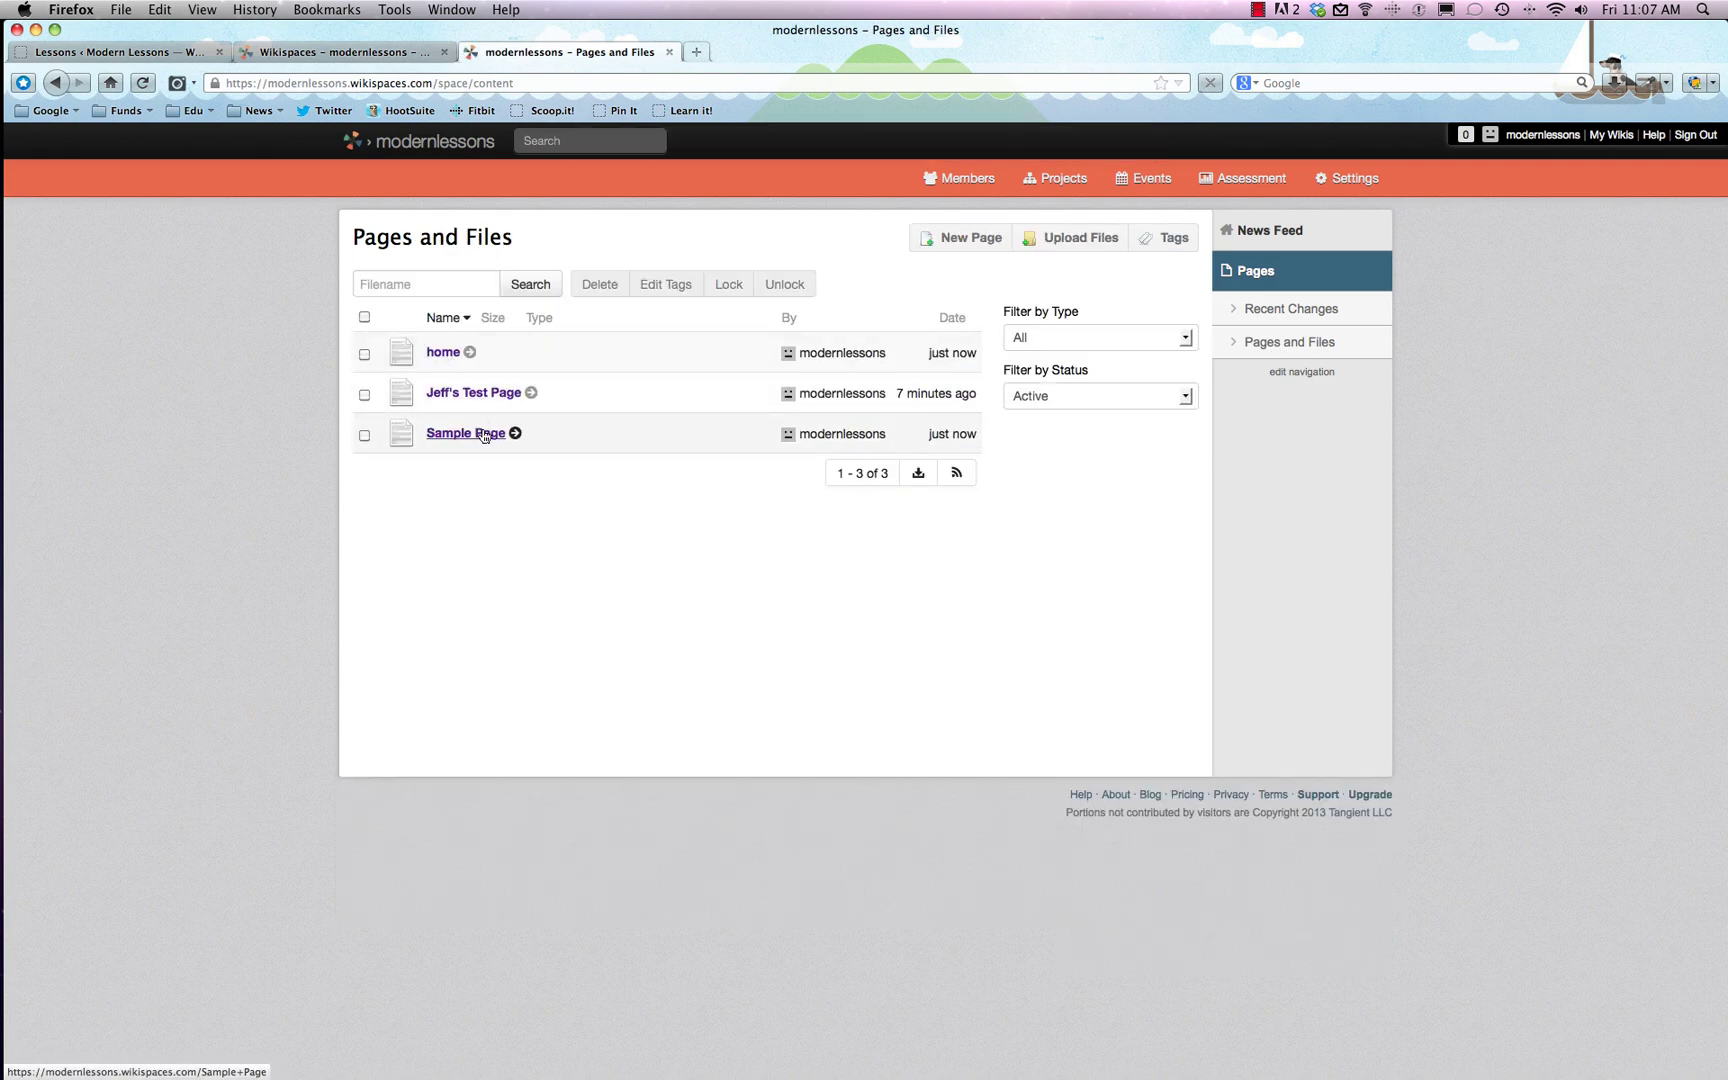
mouse_move(951, 440)
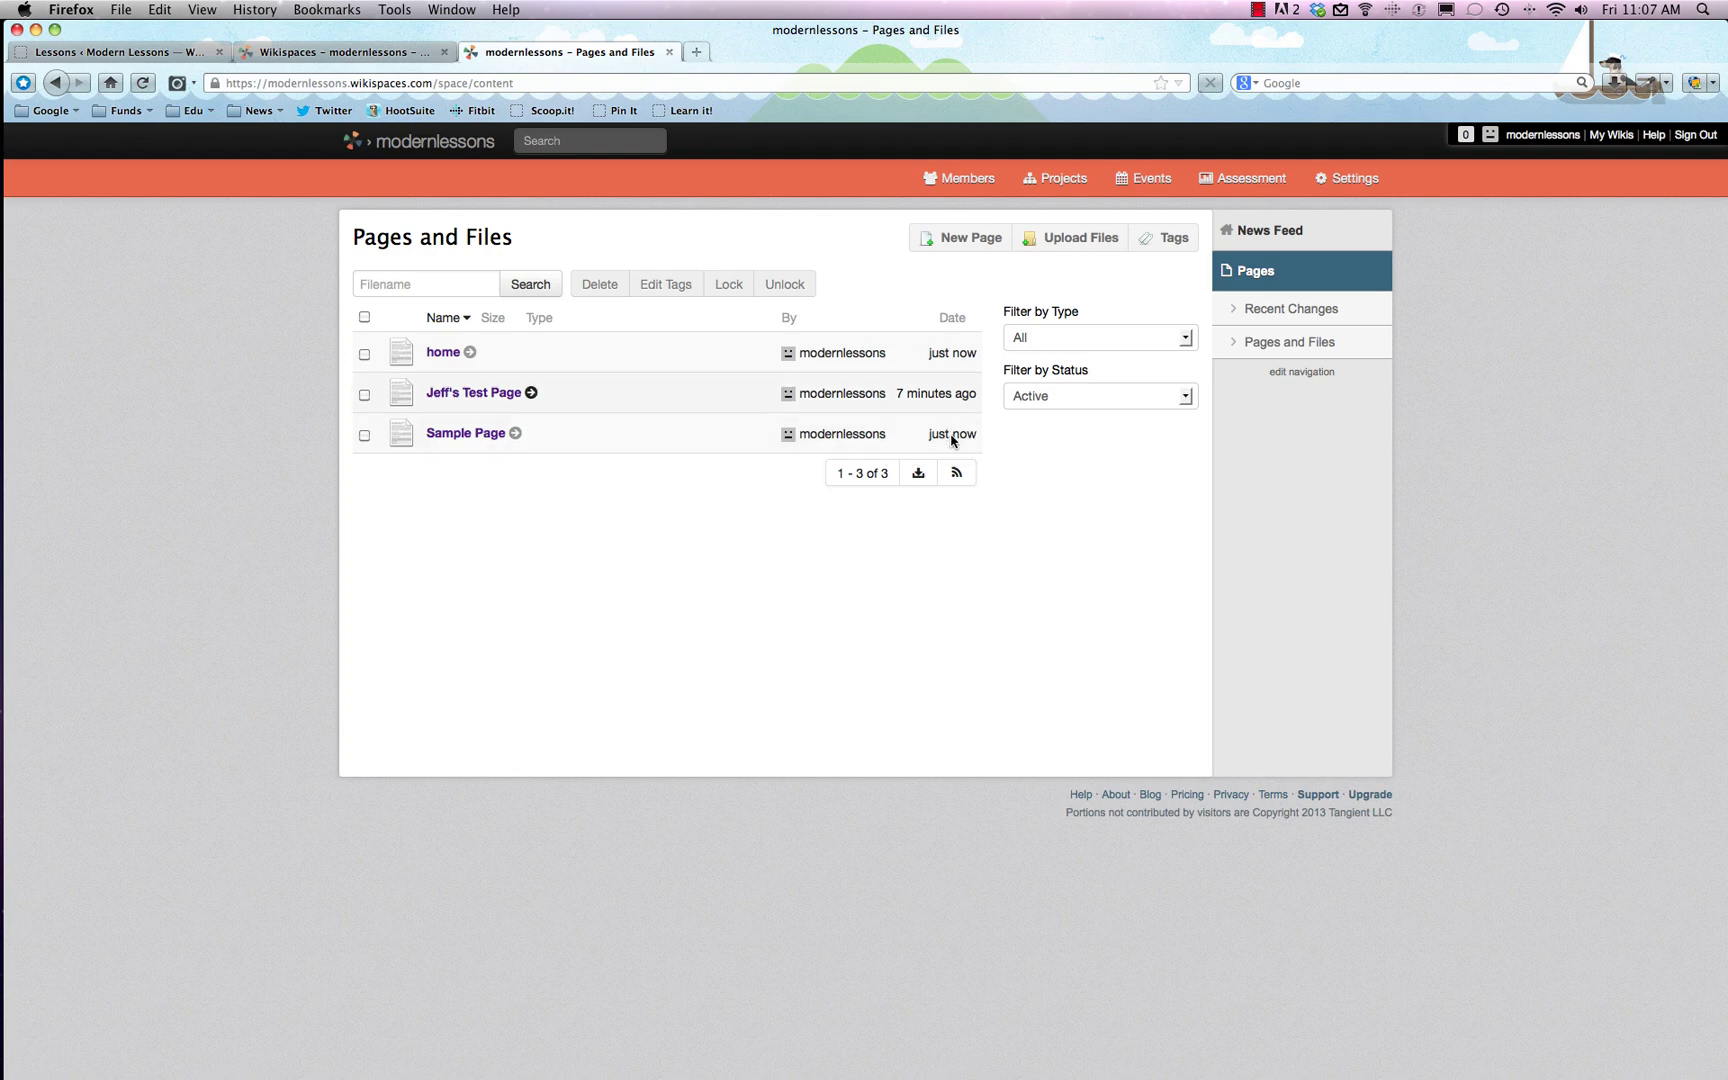
Open the Members page and look at the Invite People form, closing it unsent.
left_click(960, 178)
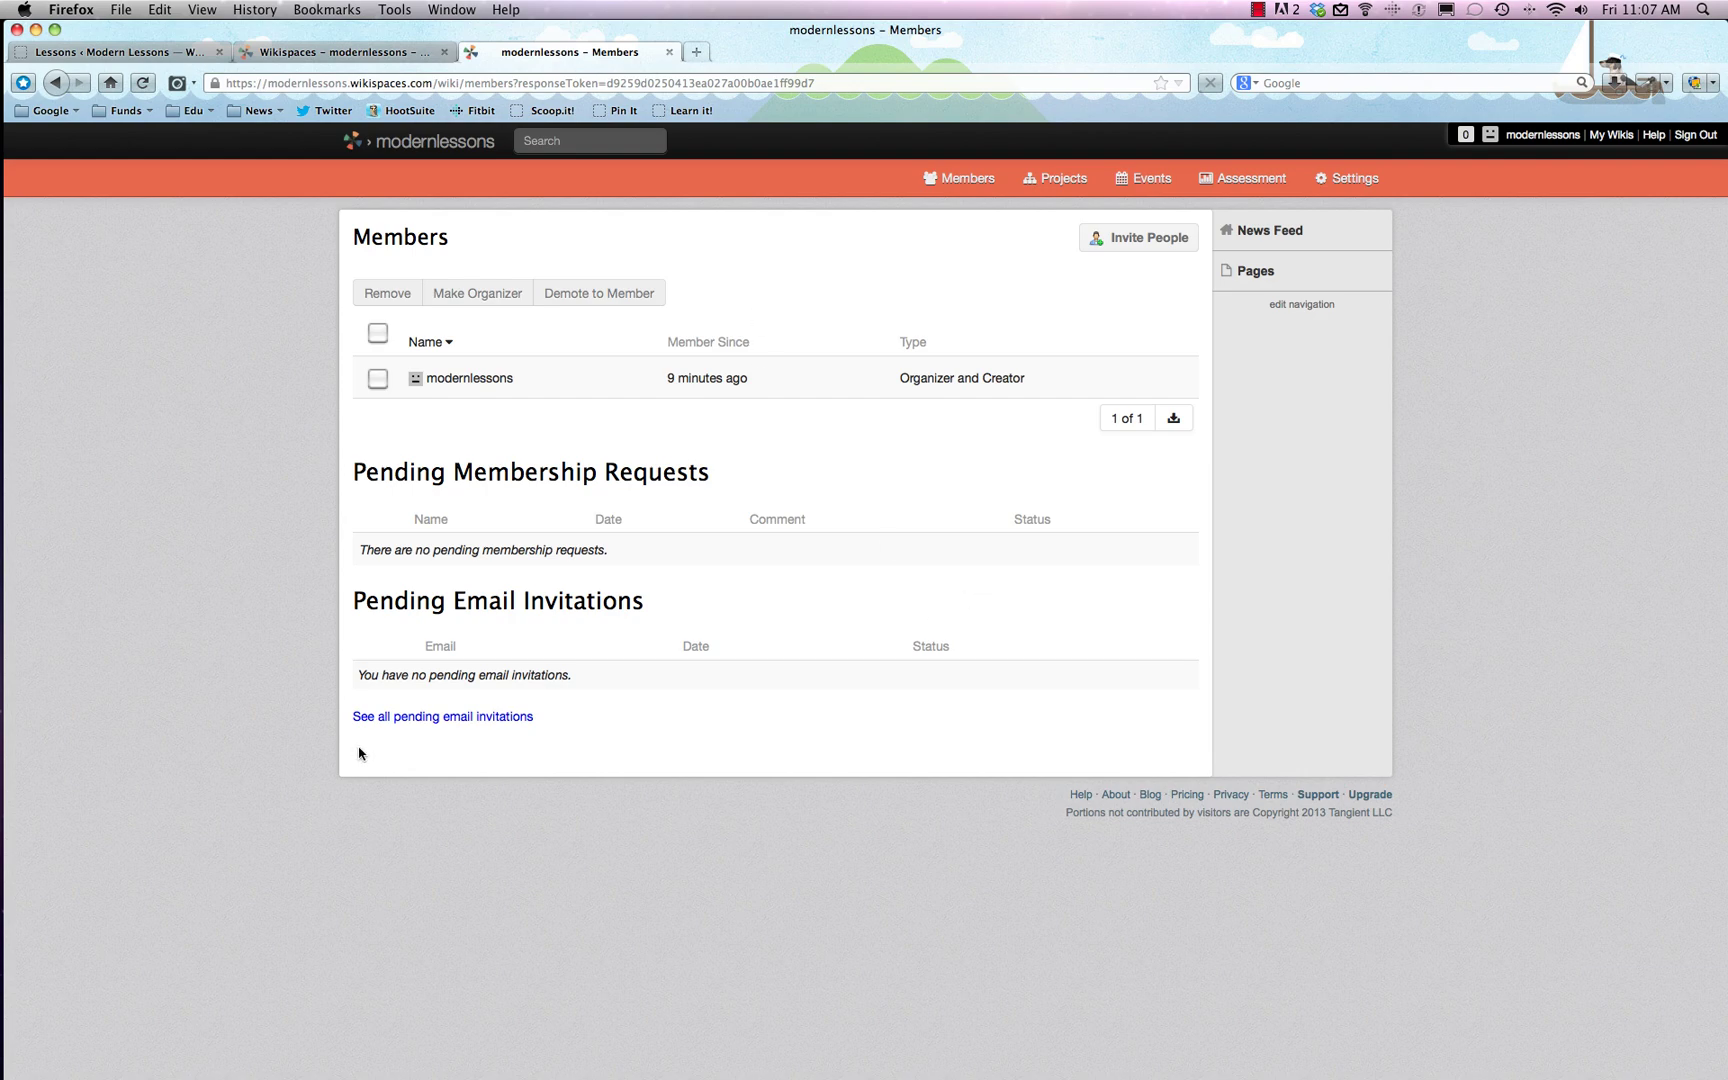
left_click(1142, 239)
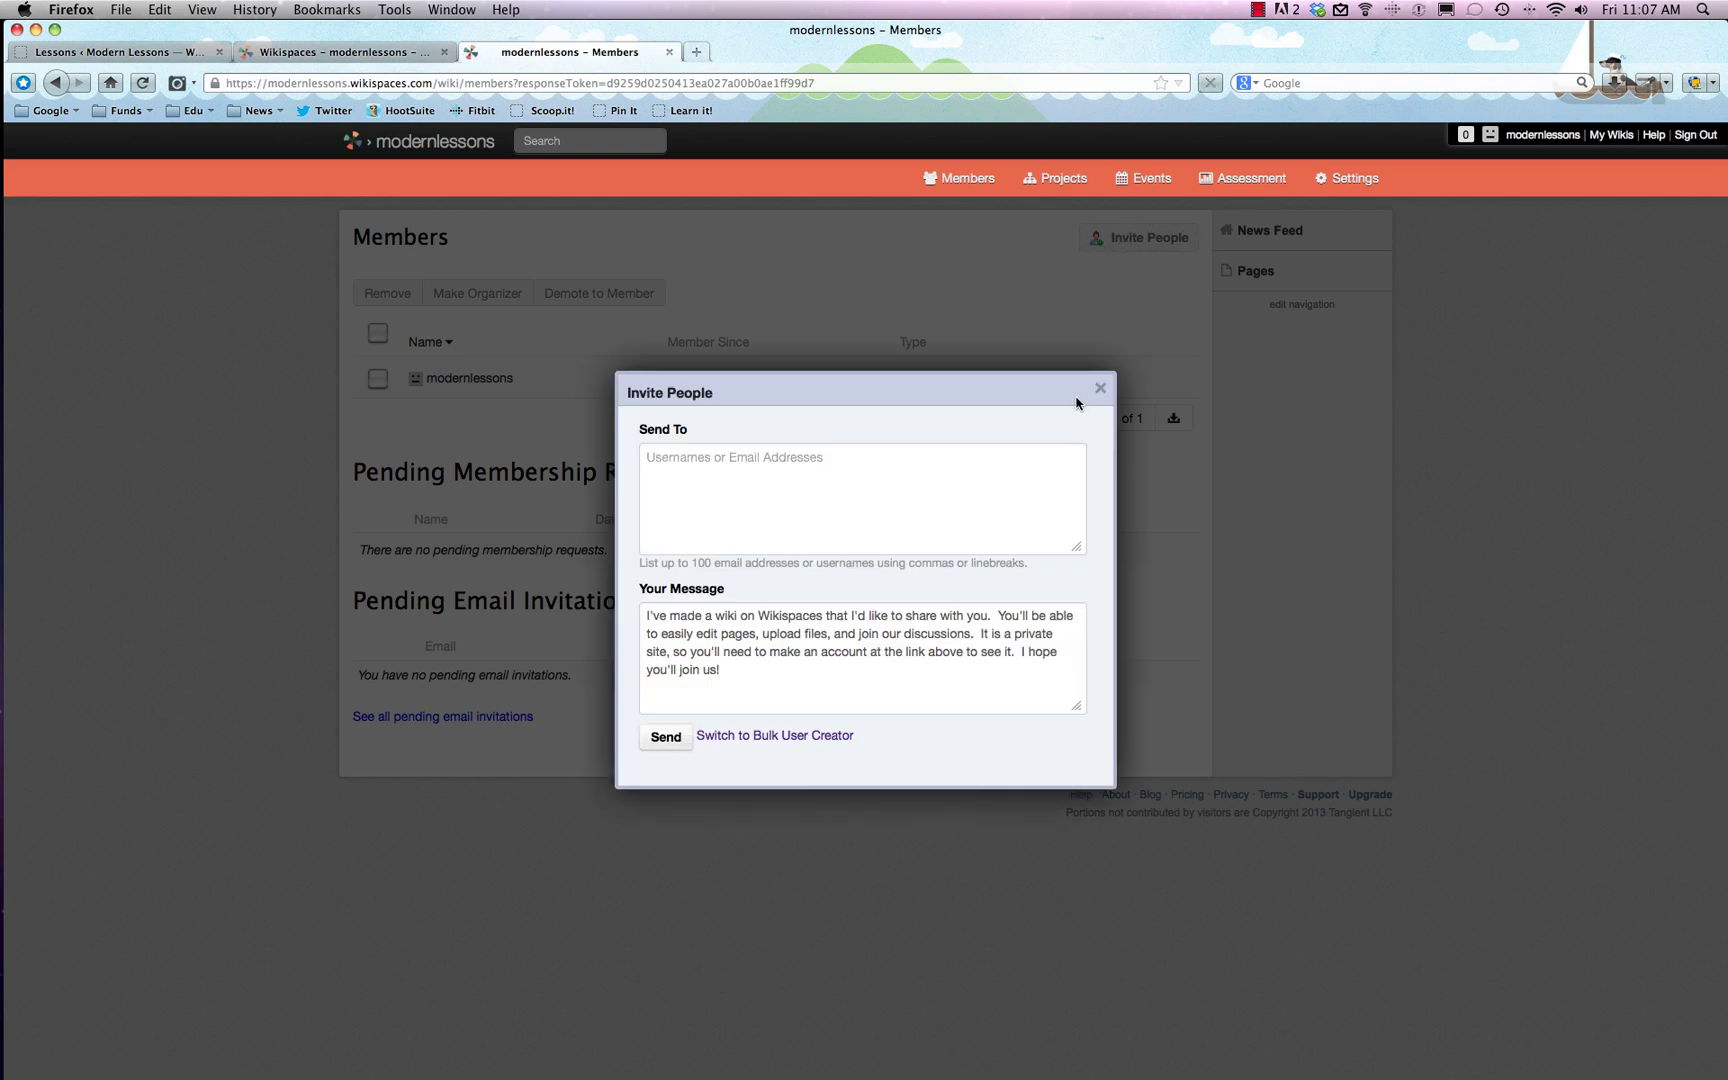
left_click(1100, 390)
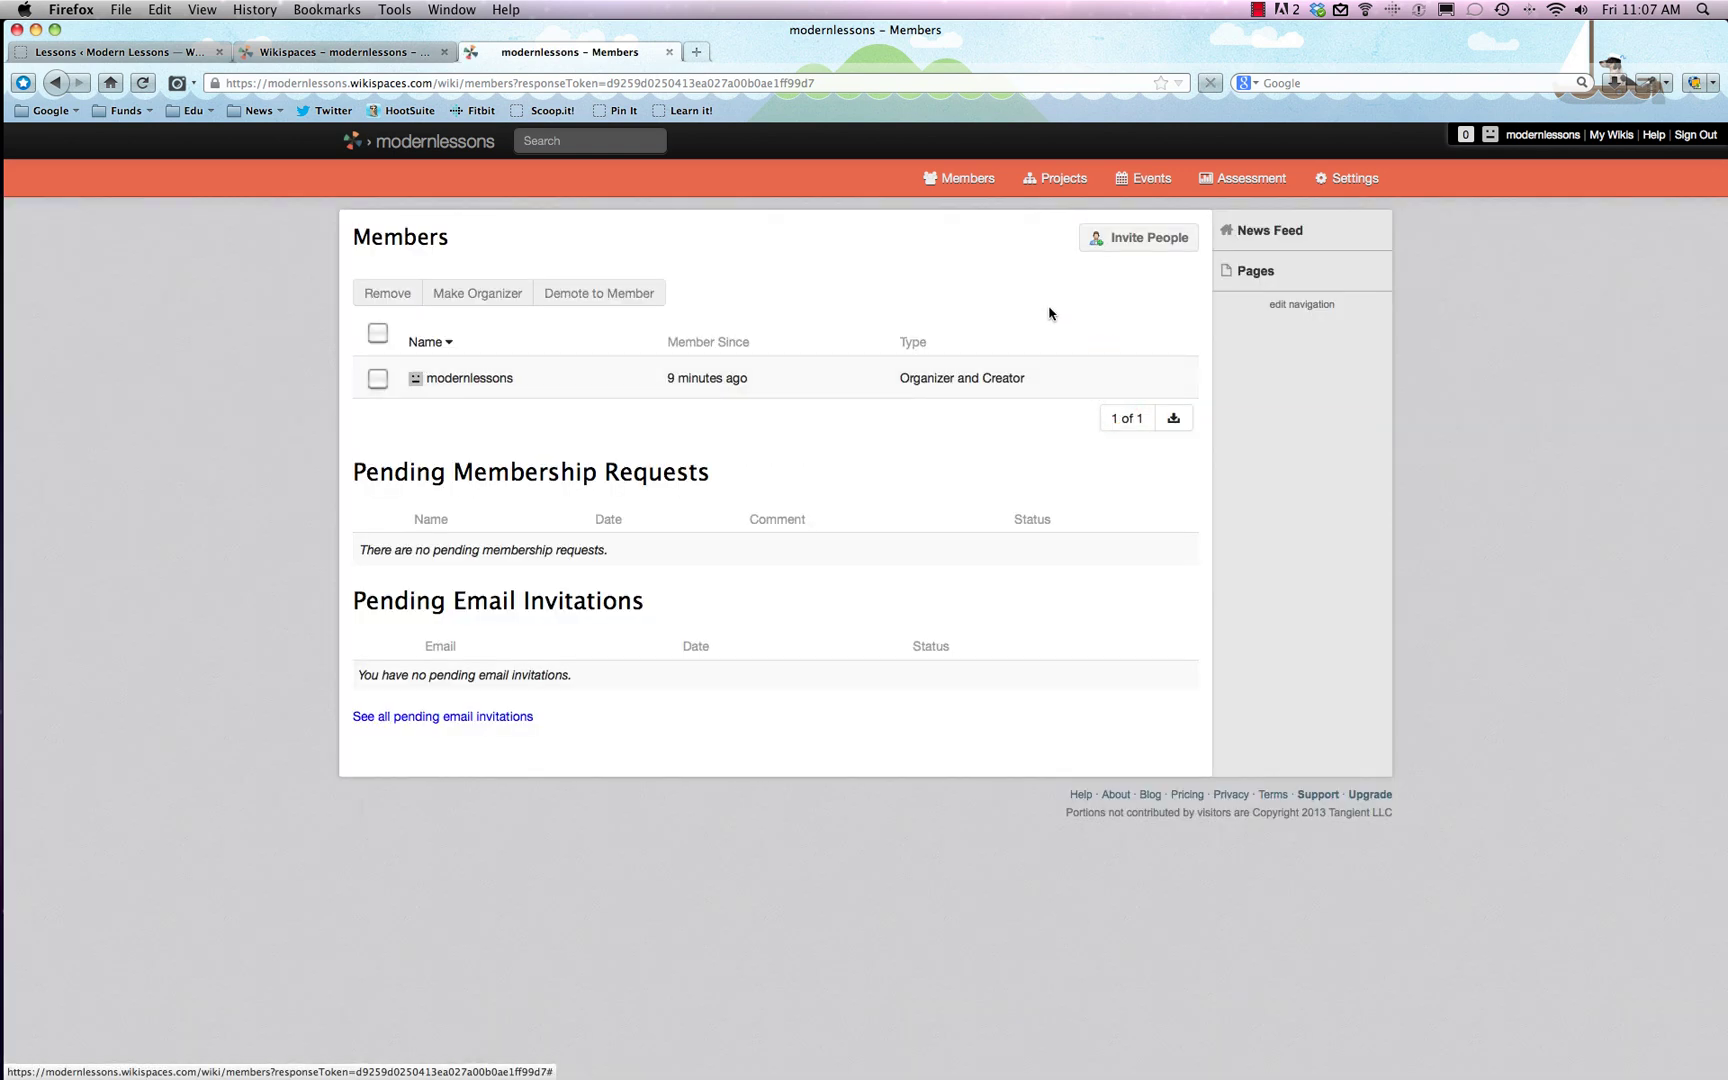
Create a new project named 'Do Homework' from the Projects page.
left_click(1066, 182)
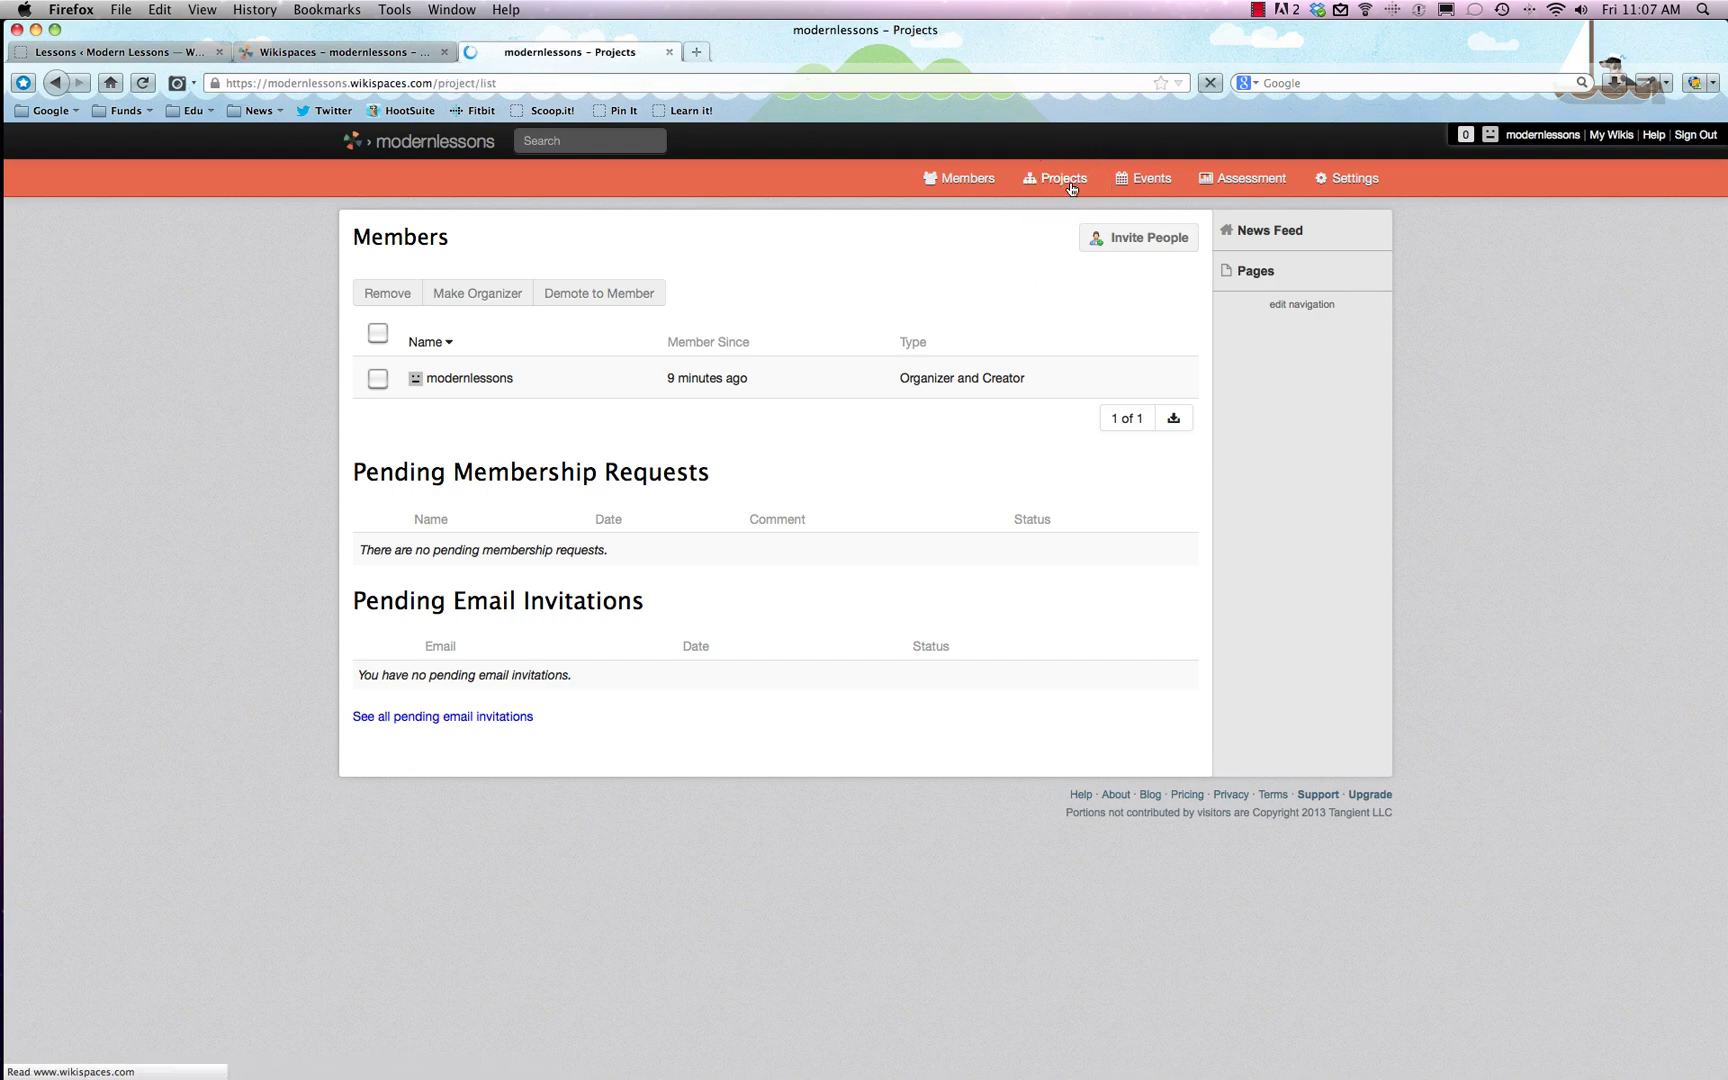
left_click(406, 285)
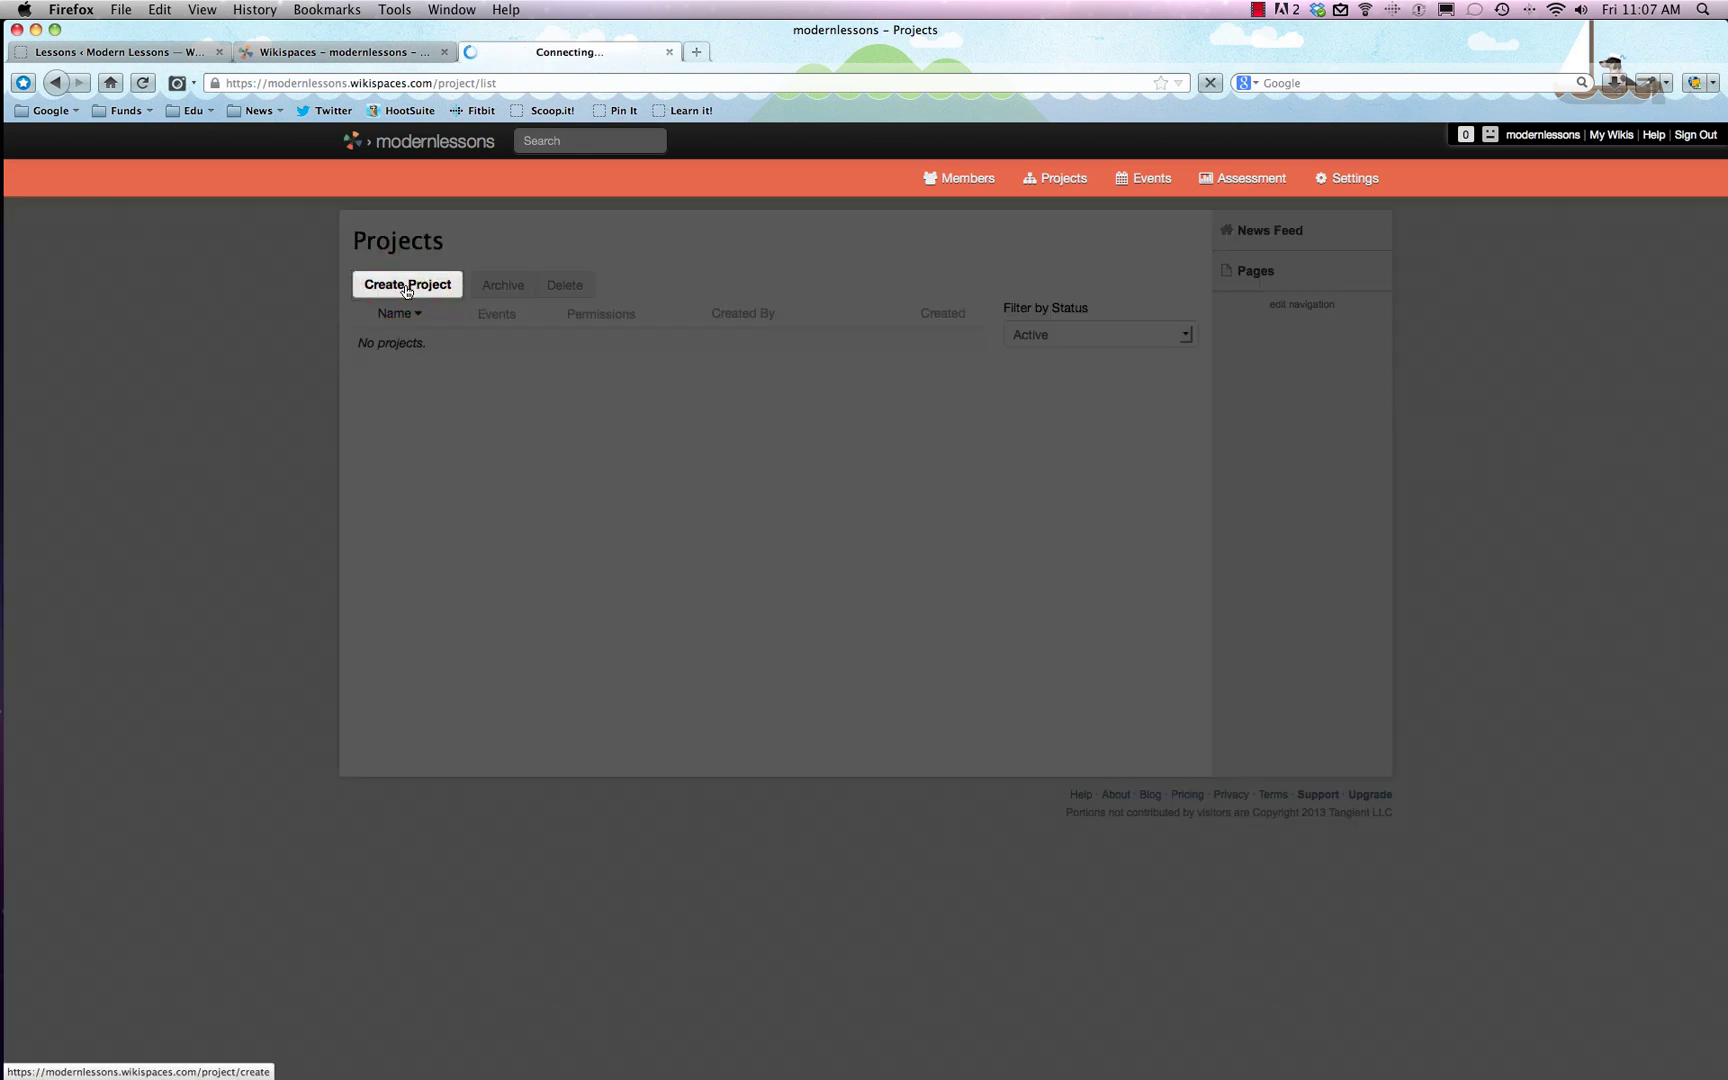
left_click(685, 566)
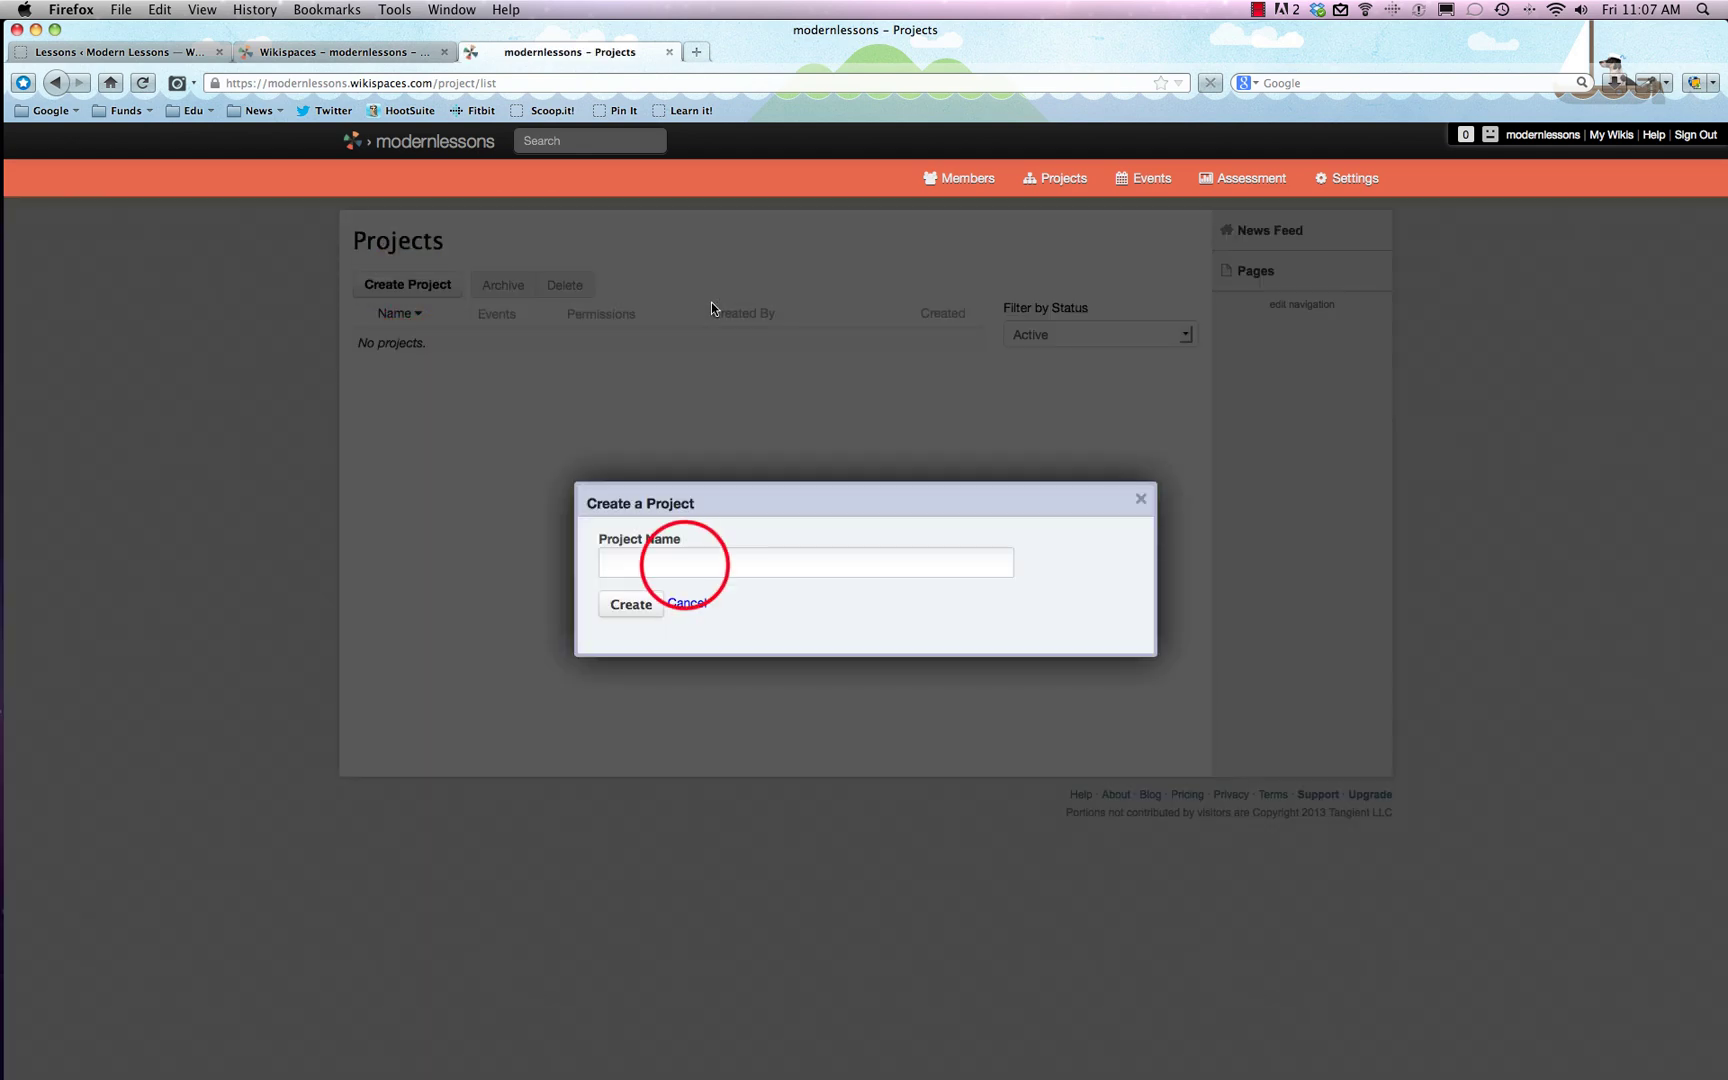
type("Do Home")
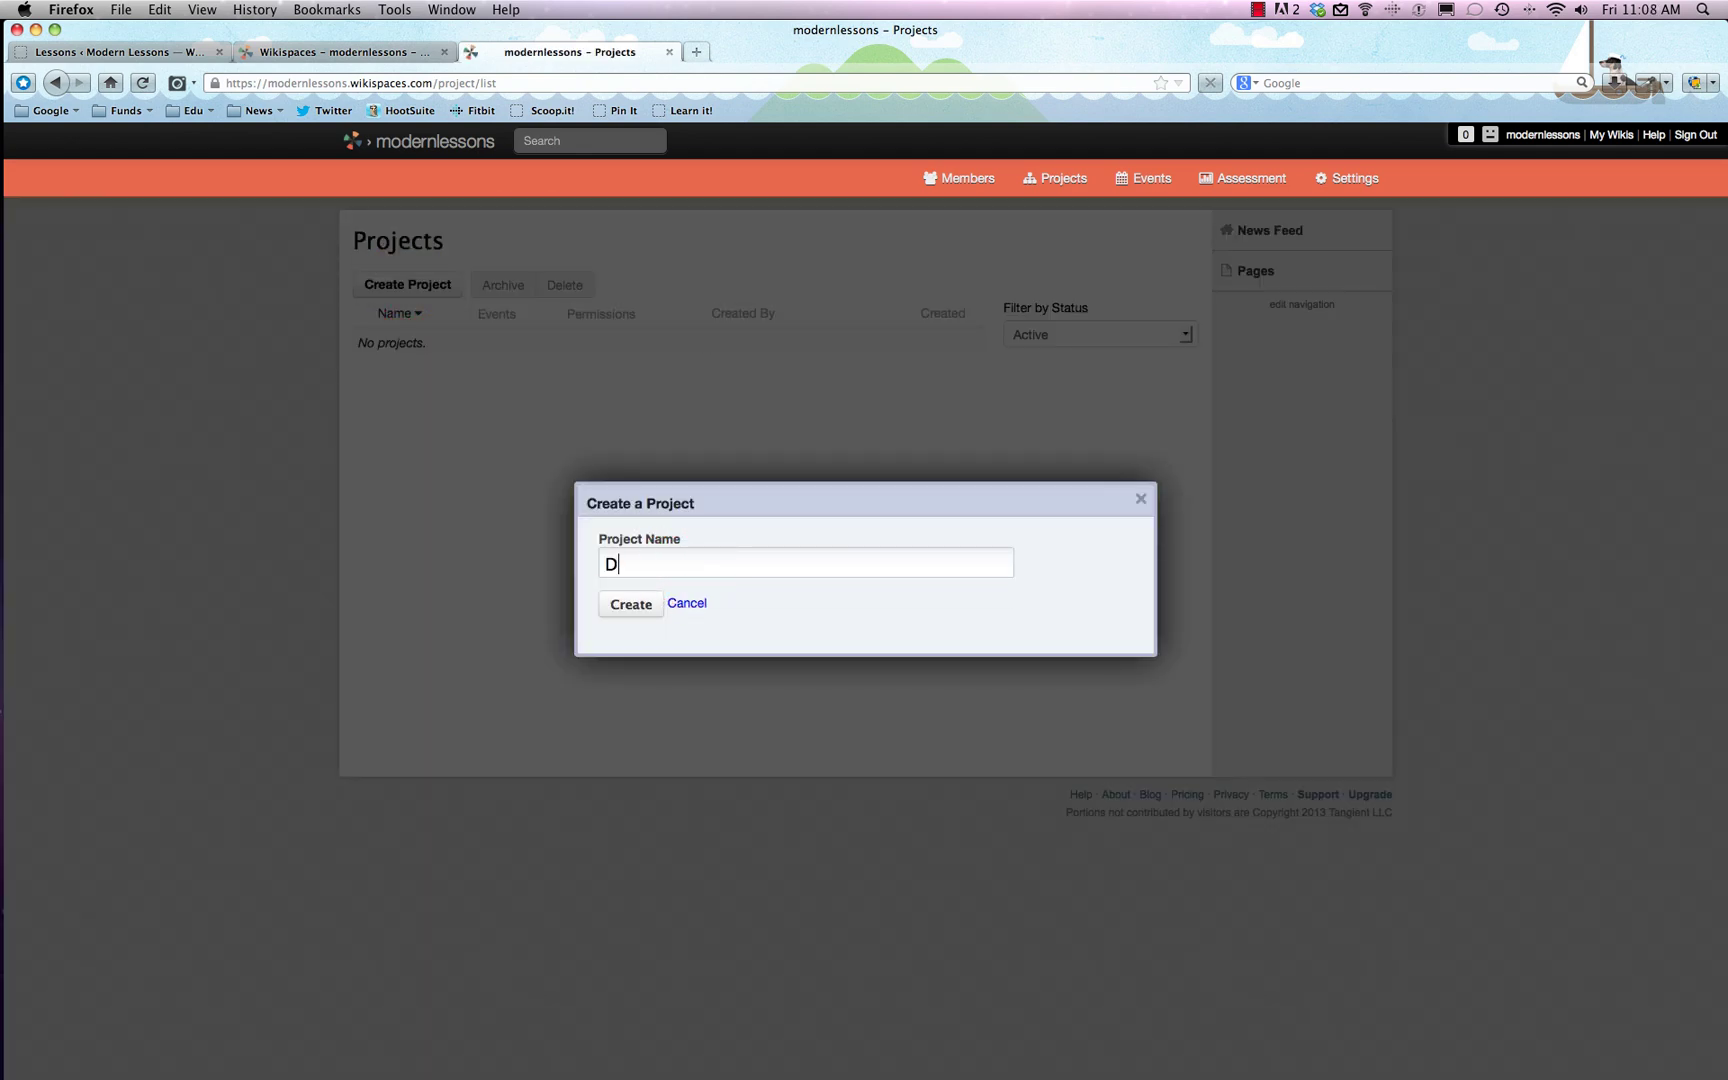
type("work")
left_click(638, 606)
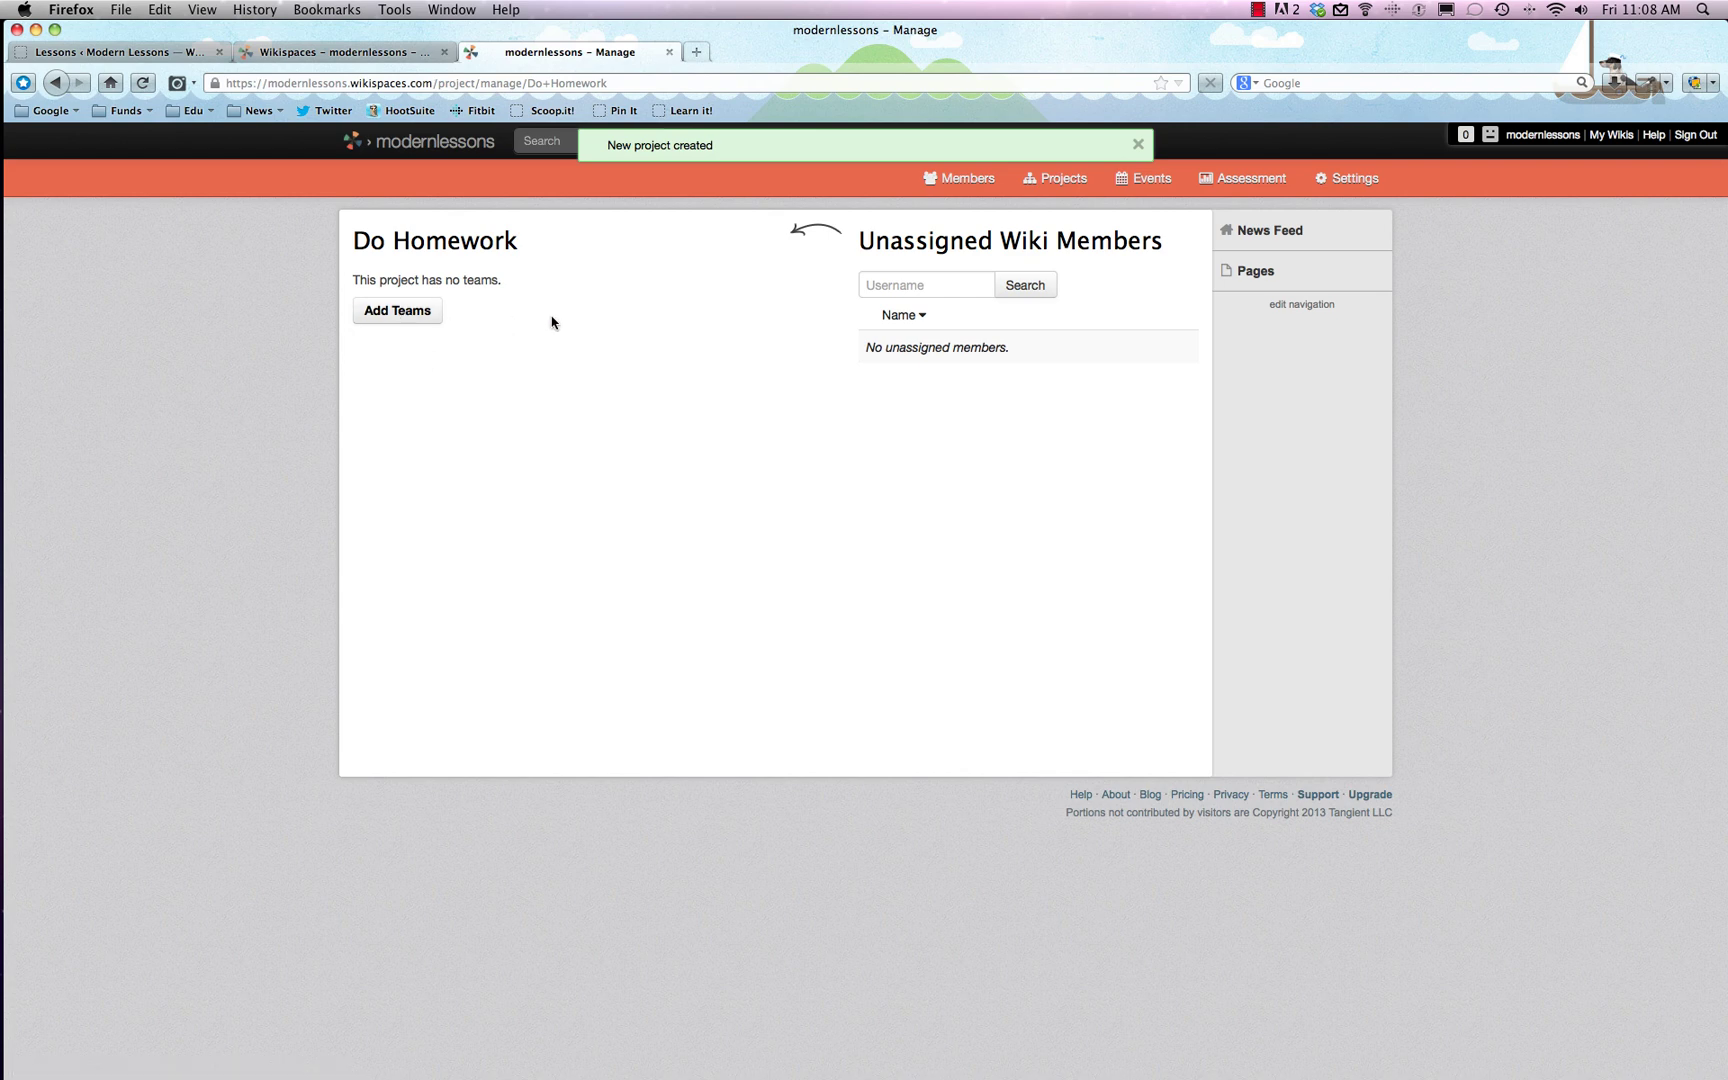
Click into the project's member username search box, then go back to the Members list.
left_click(964, 284)
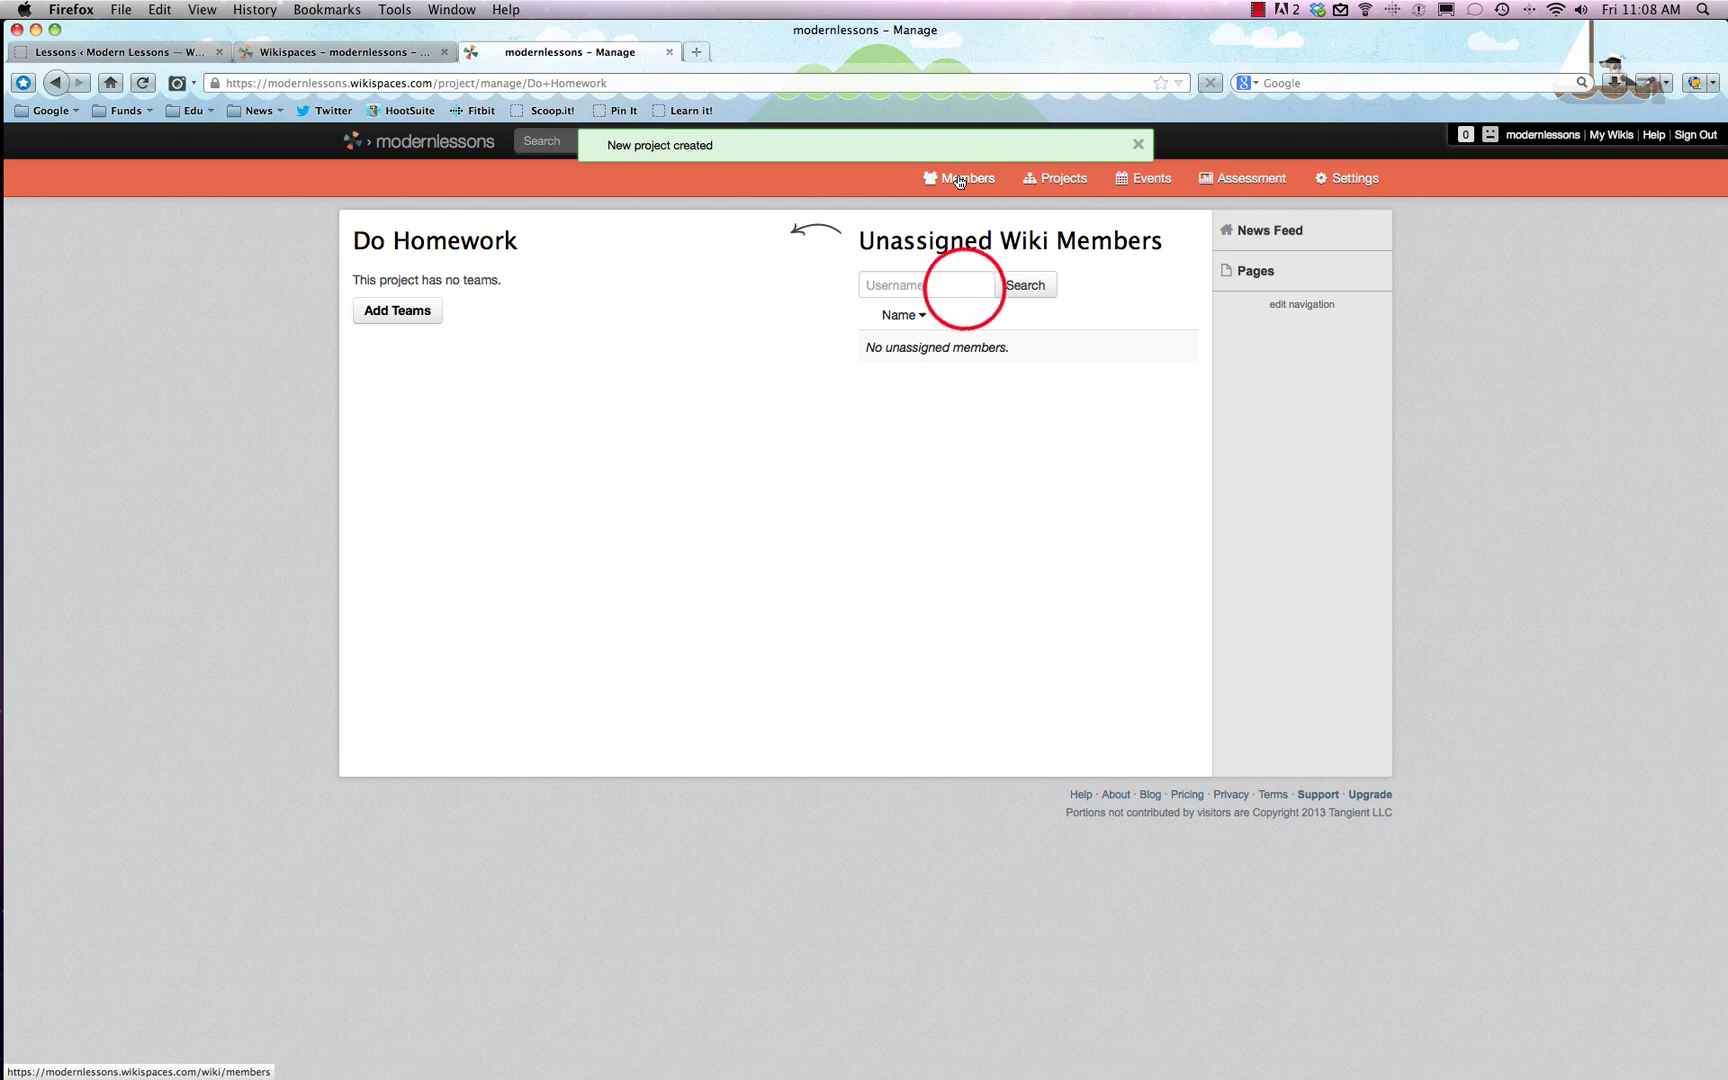
left_click(964, 287)
left_click(950, 180)
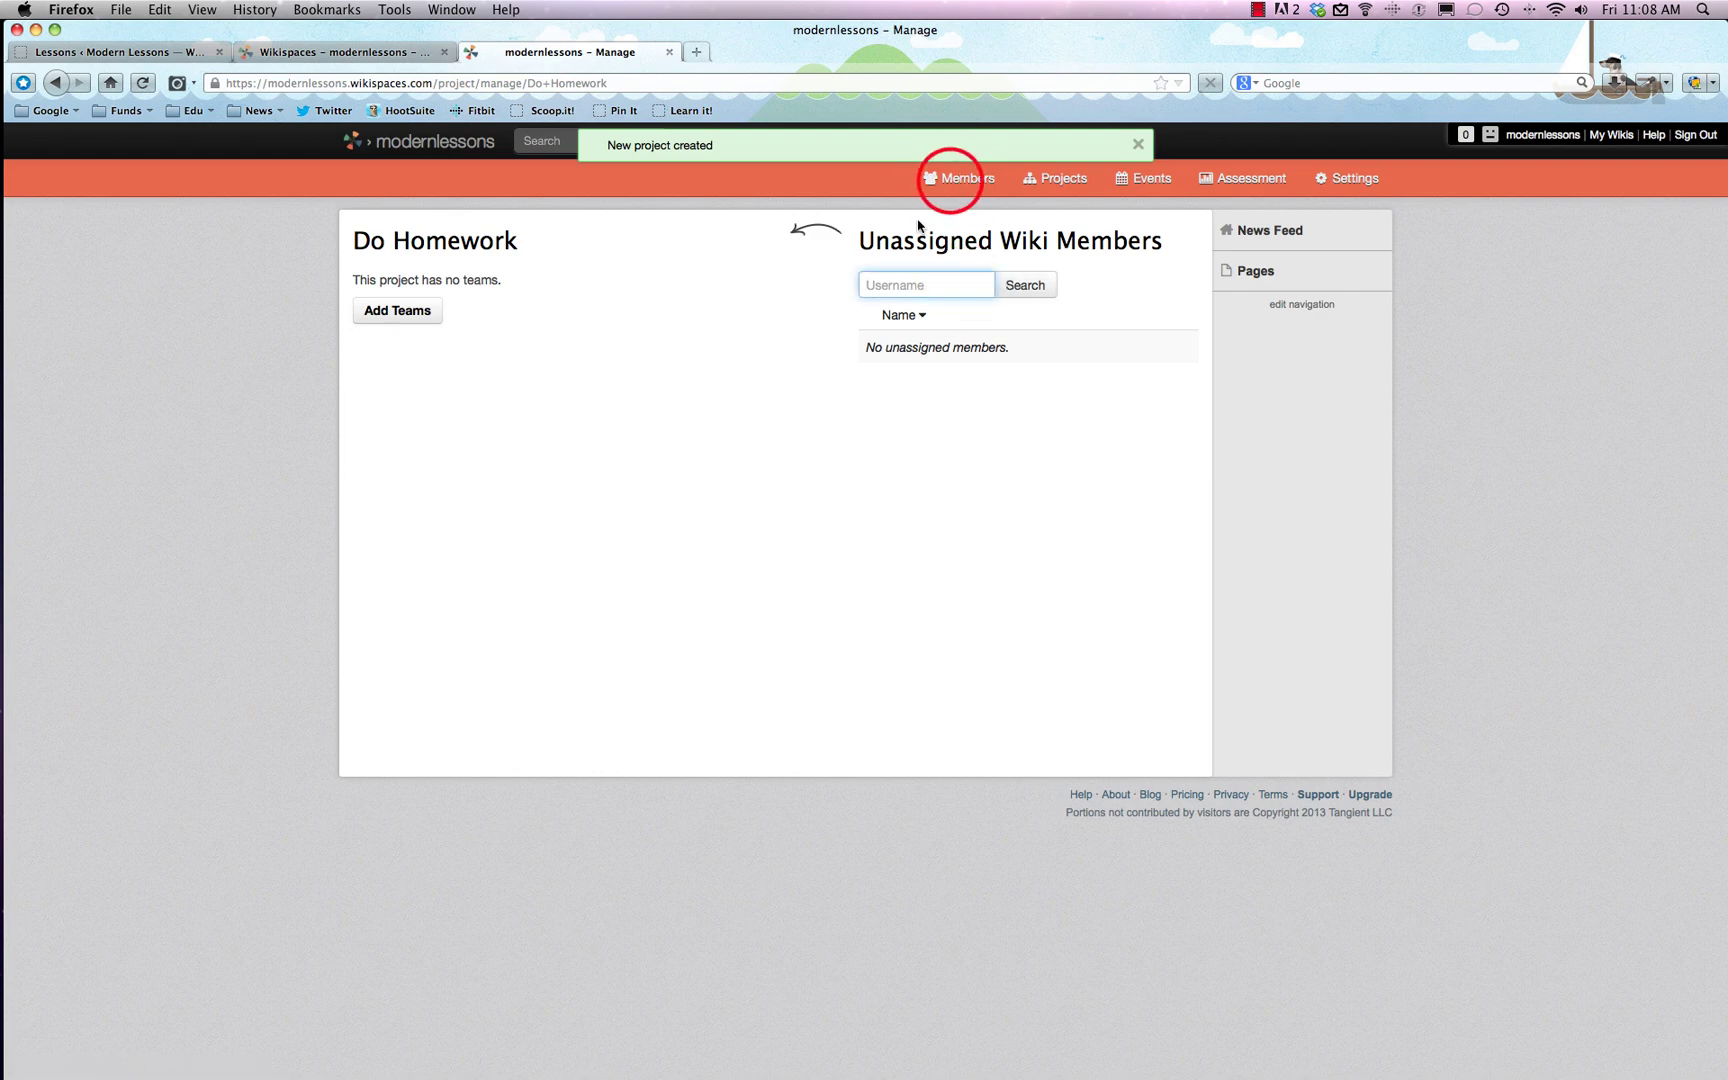
Open Members, then the Events calendar showing May 2013.
left_click(958, 180)
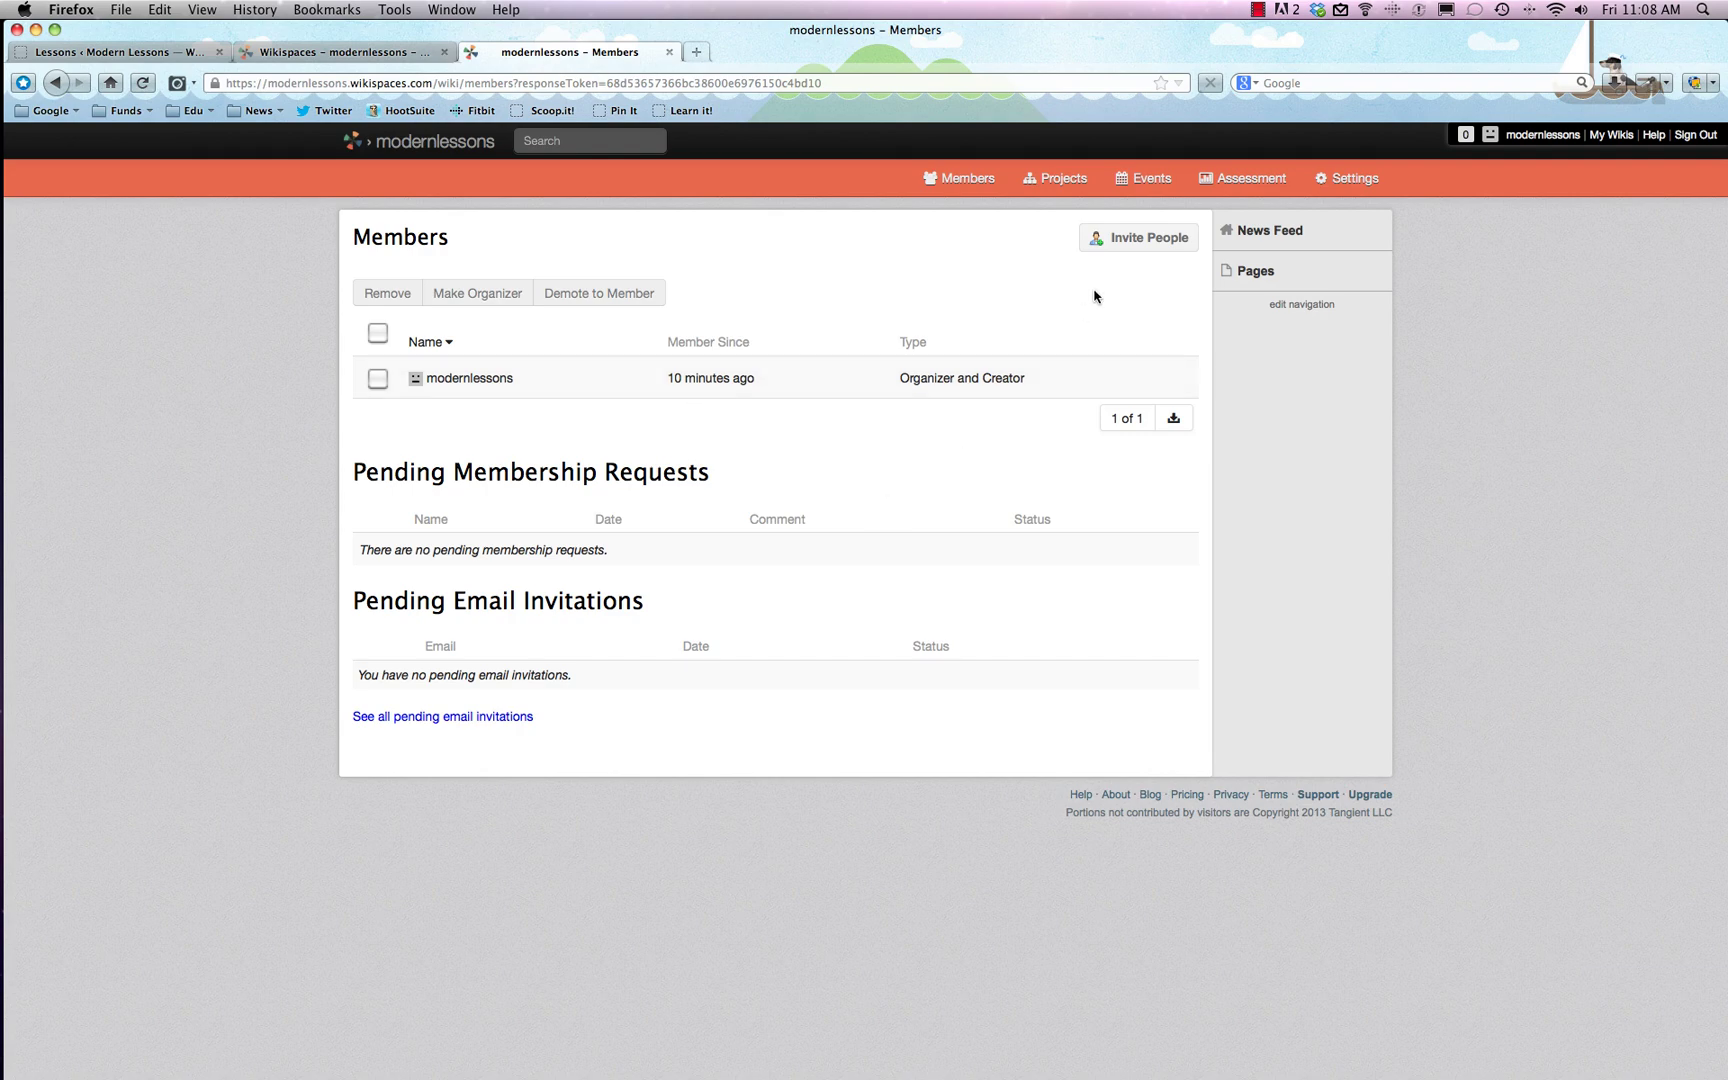
left_click(1146, 183)
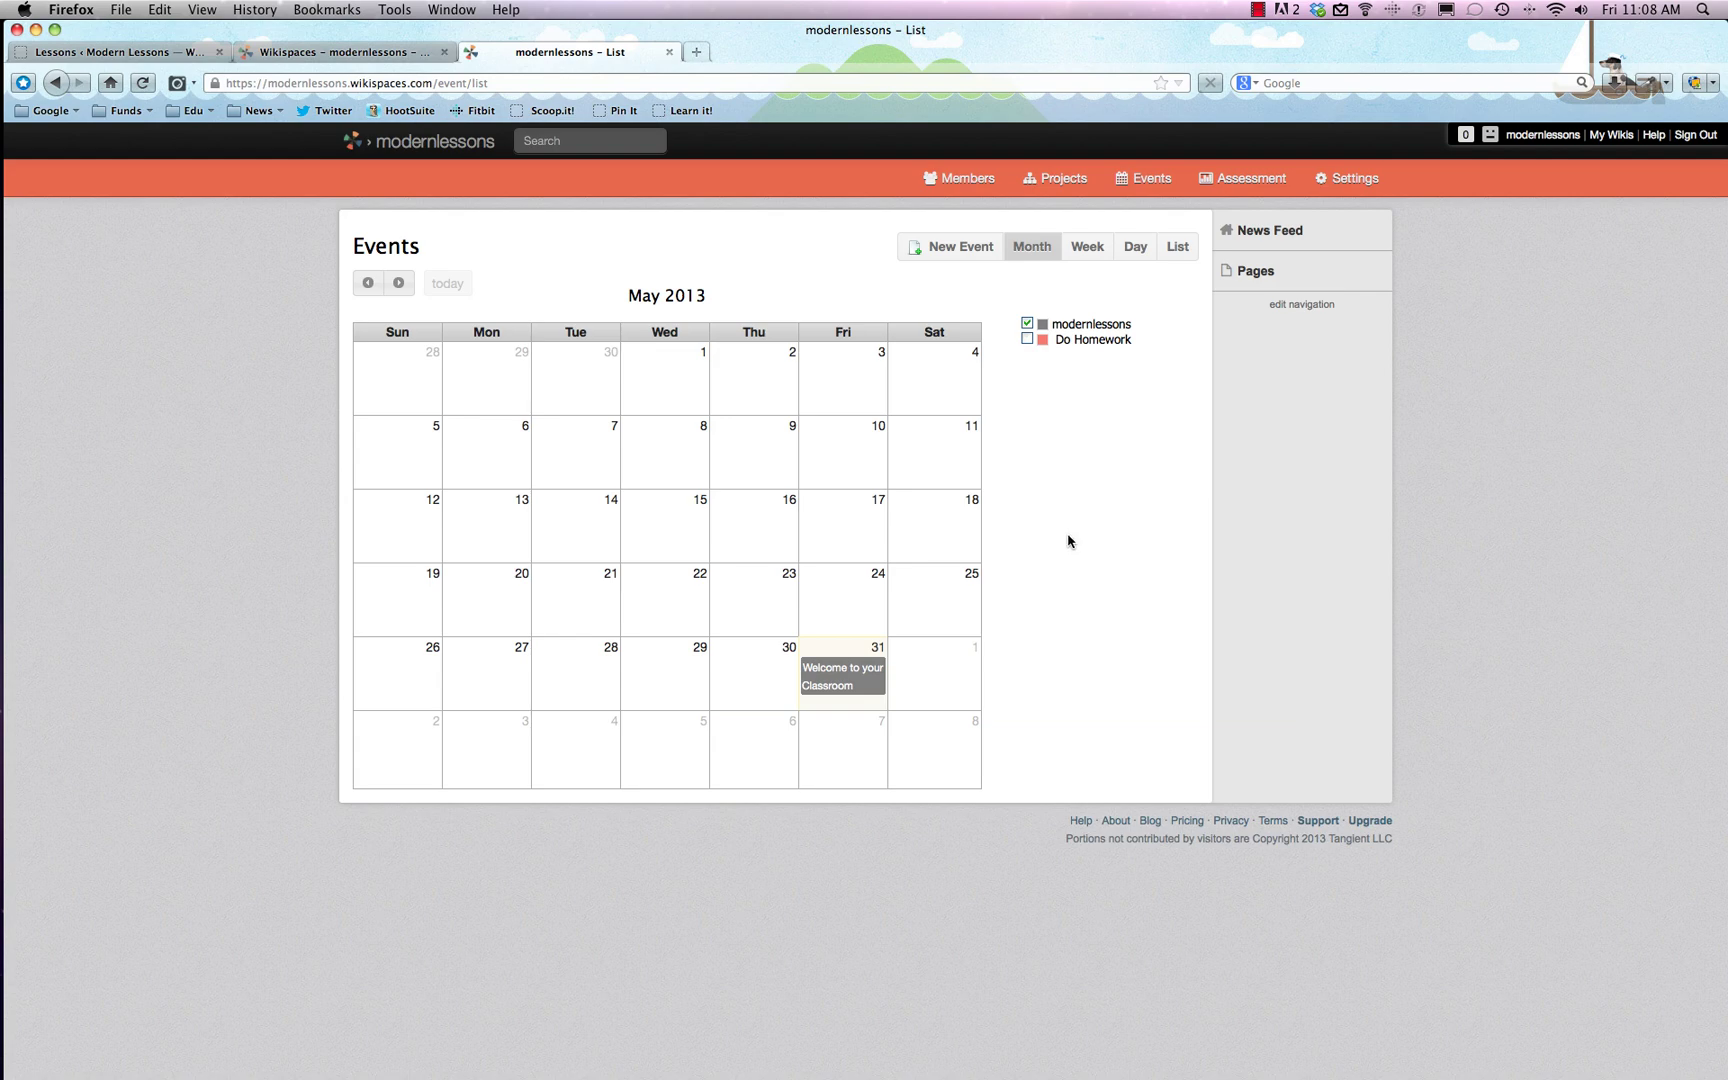
left_click(960, 247)
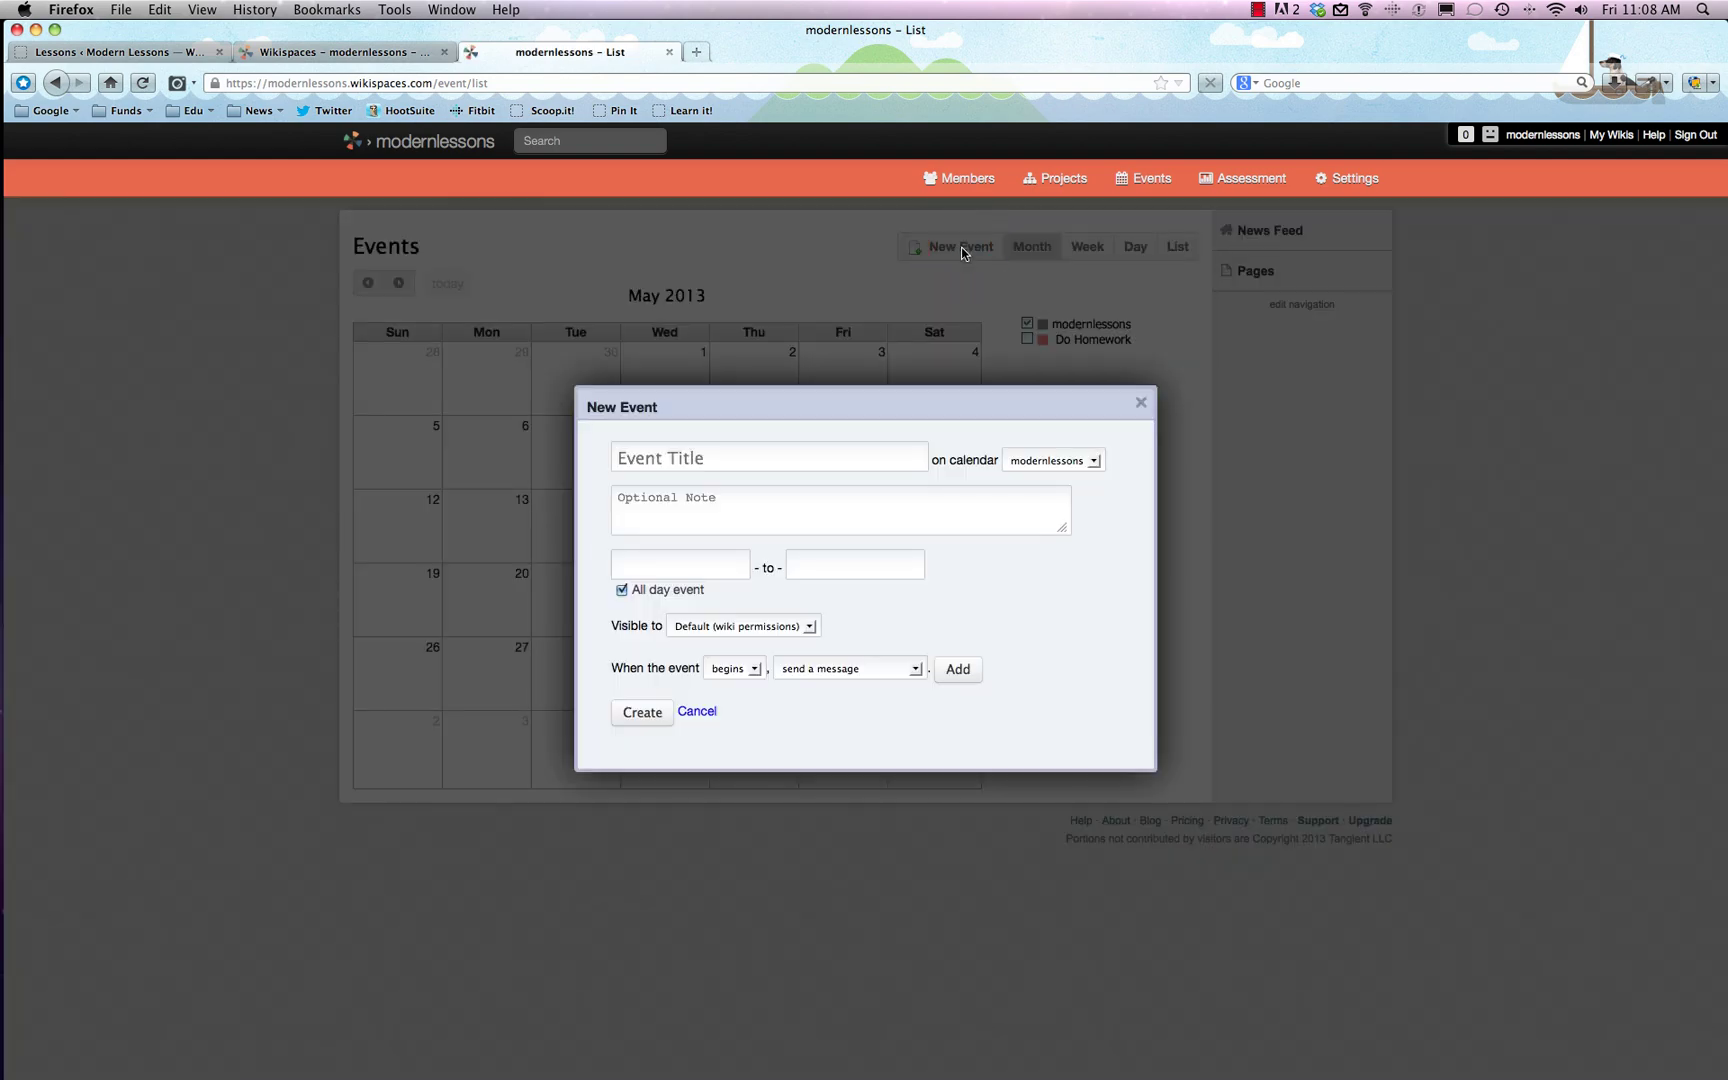
left_click(753, 627)
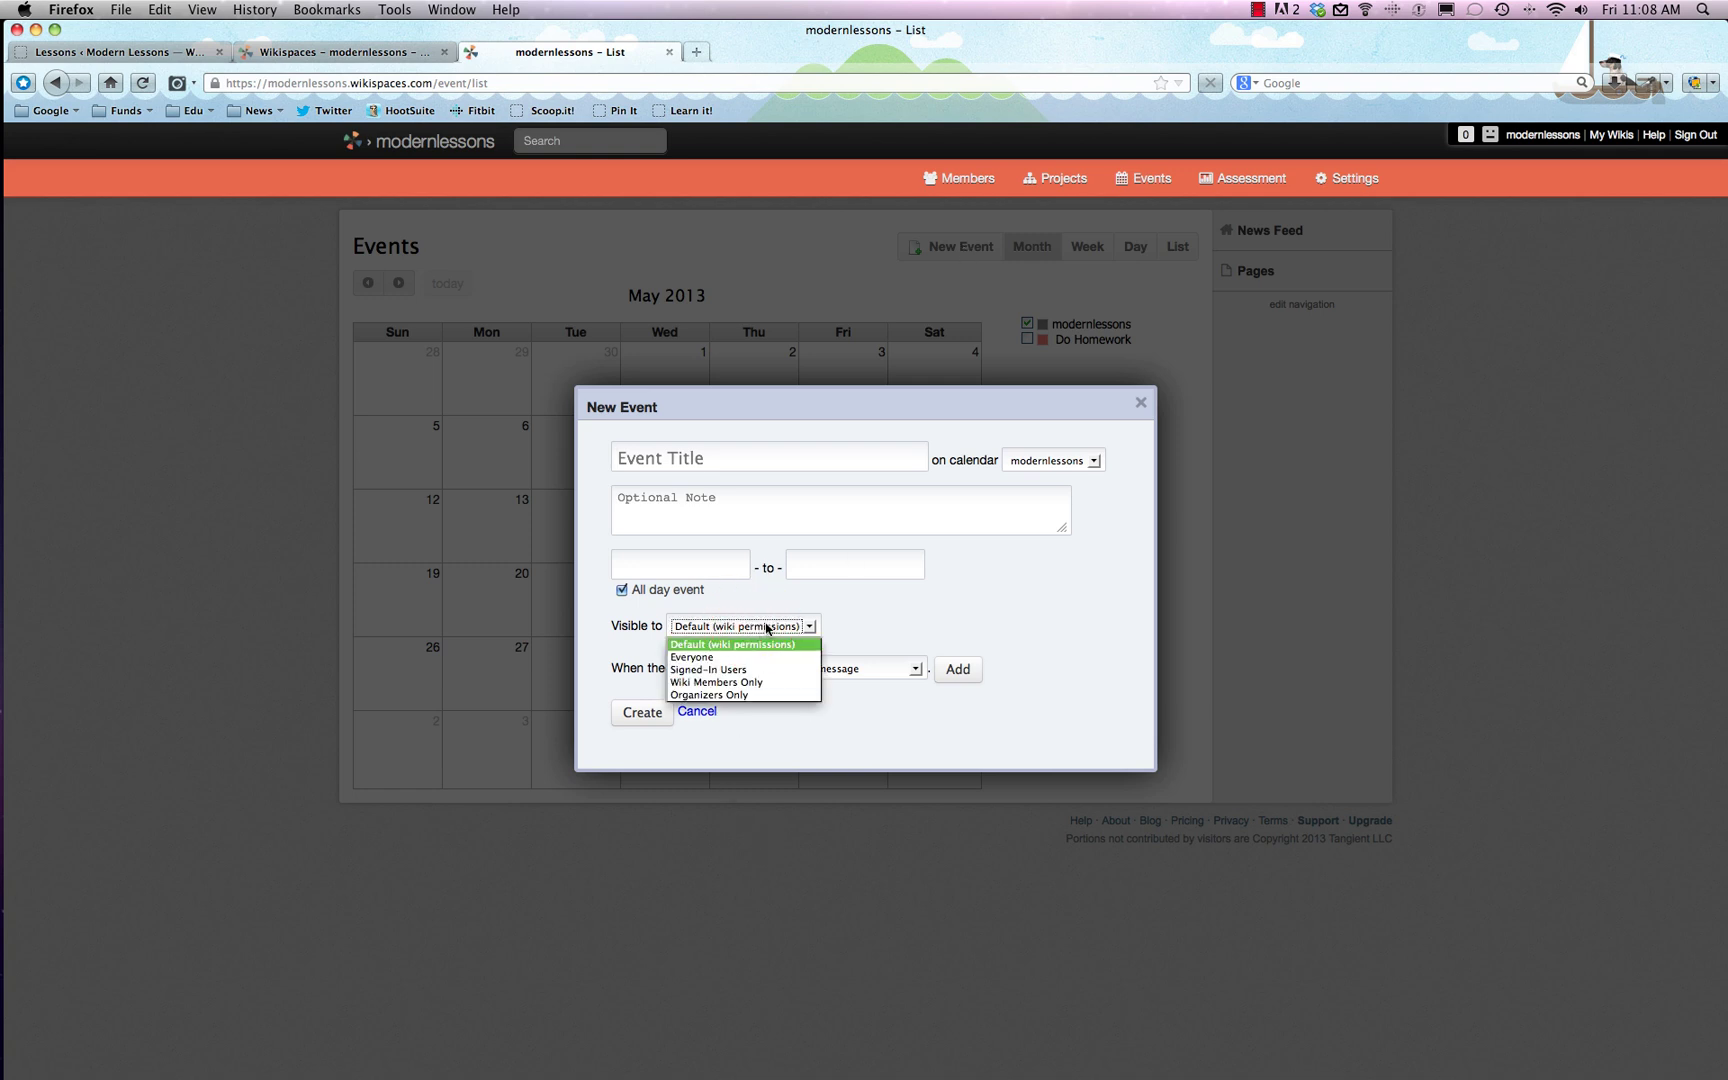
left_click(1040, 590)
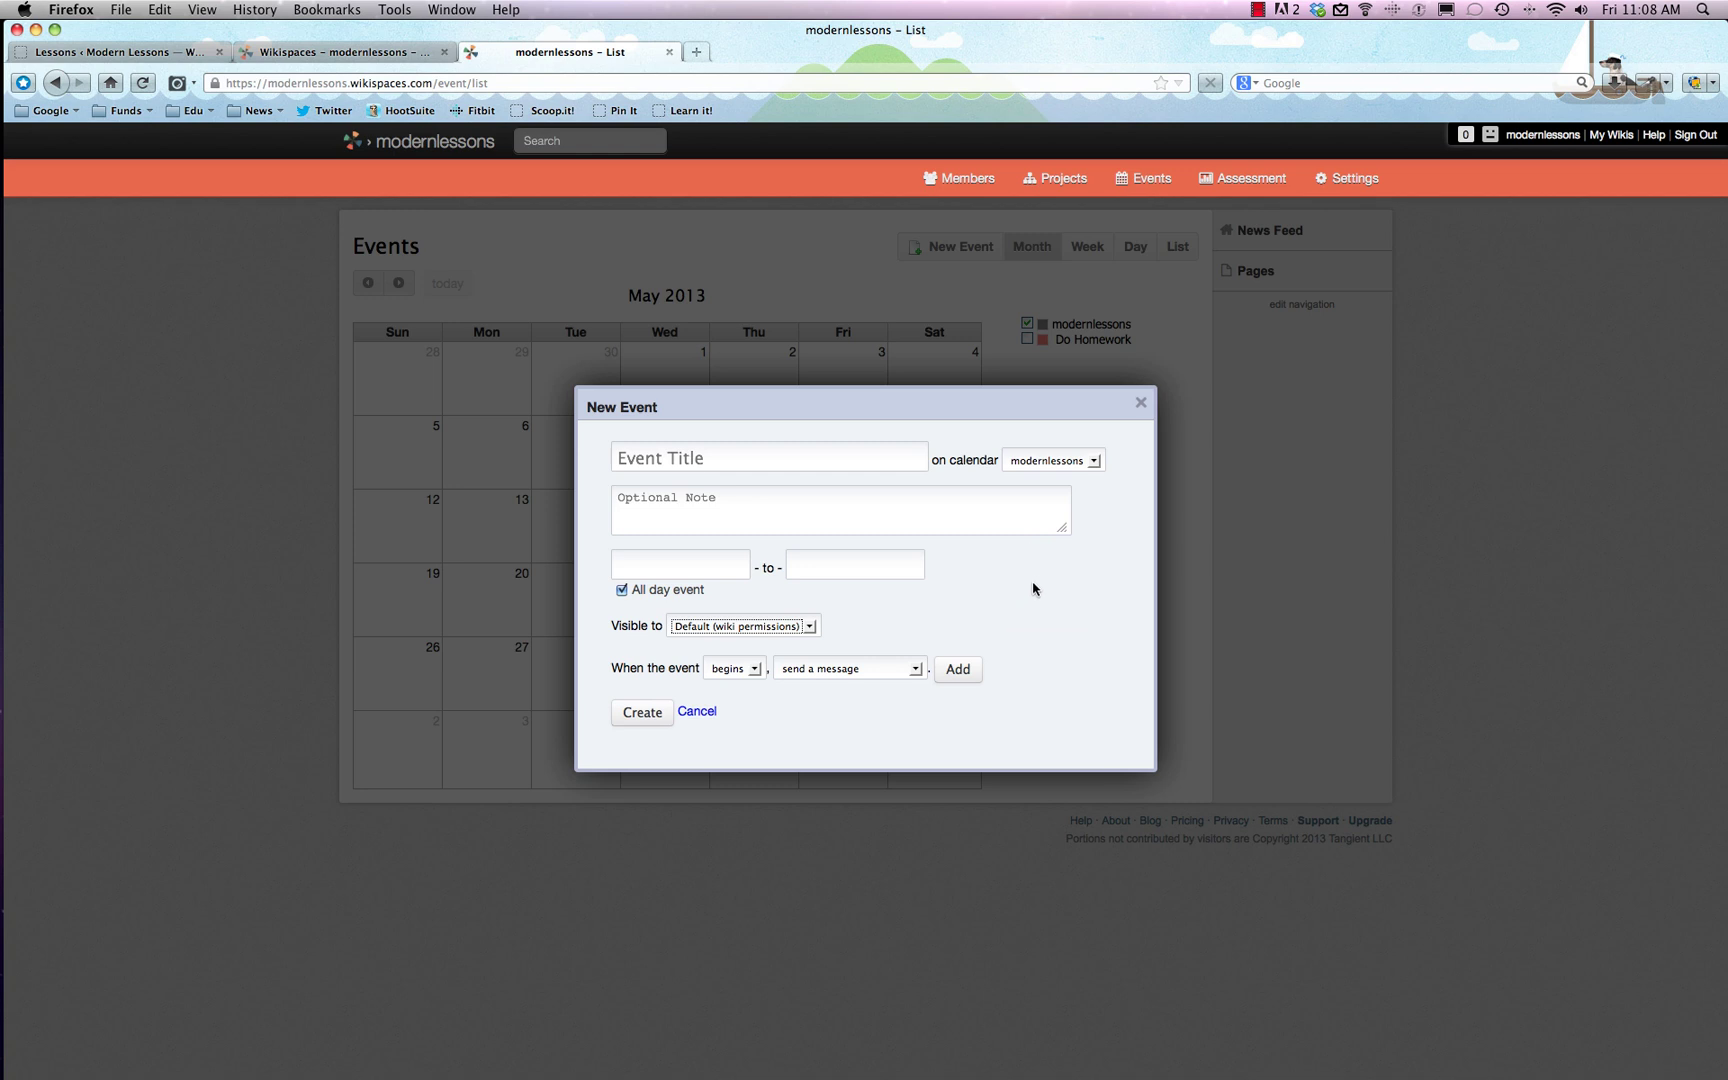
left_click(1140, 404)
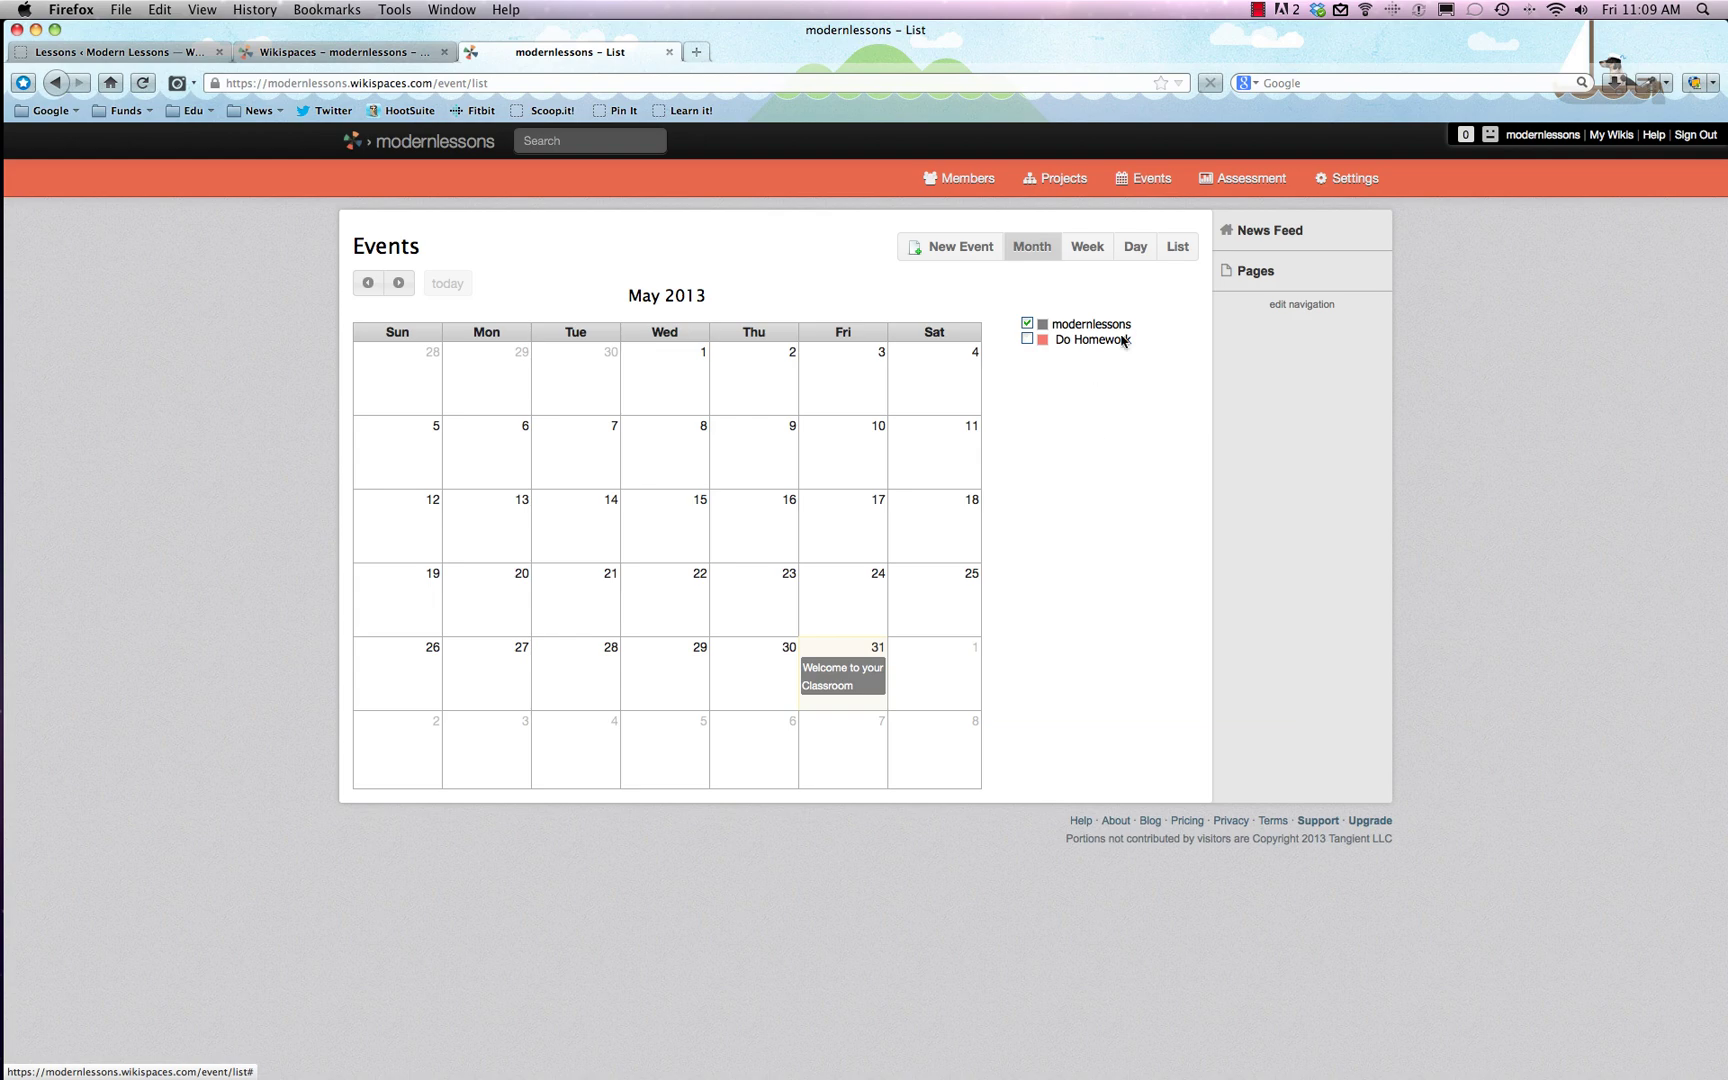
View the Engagement report for the last 30 minutes, then return to the Members list.
left_click(1252, 180)
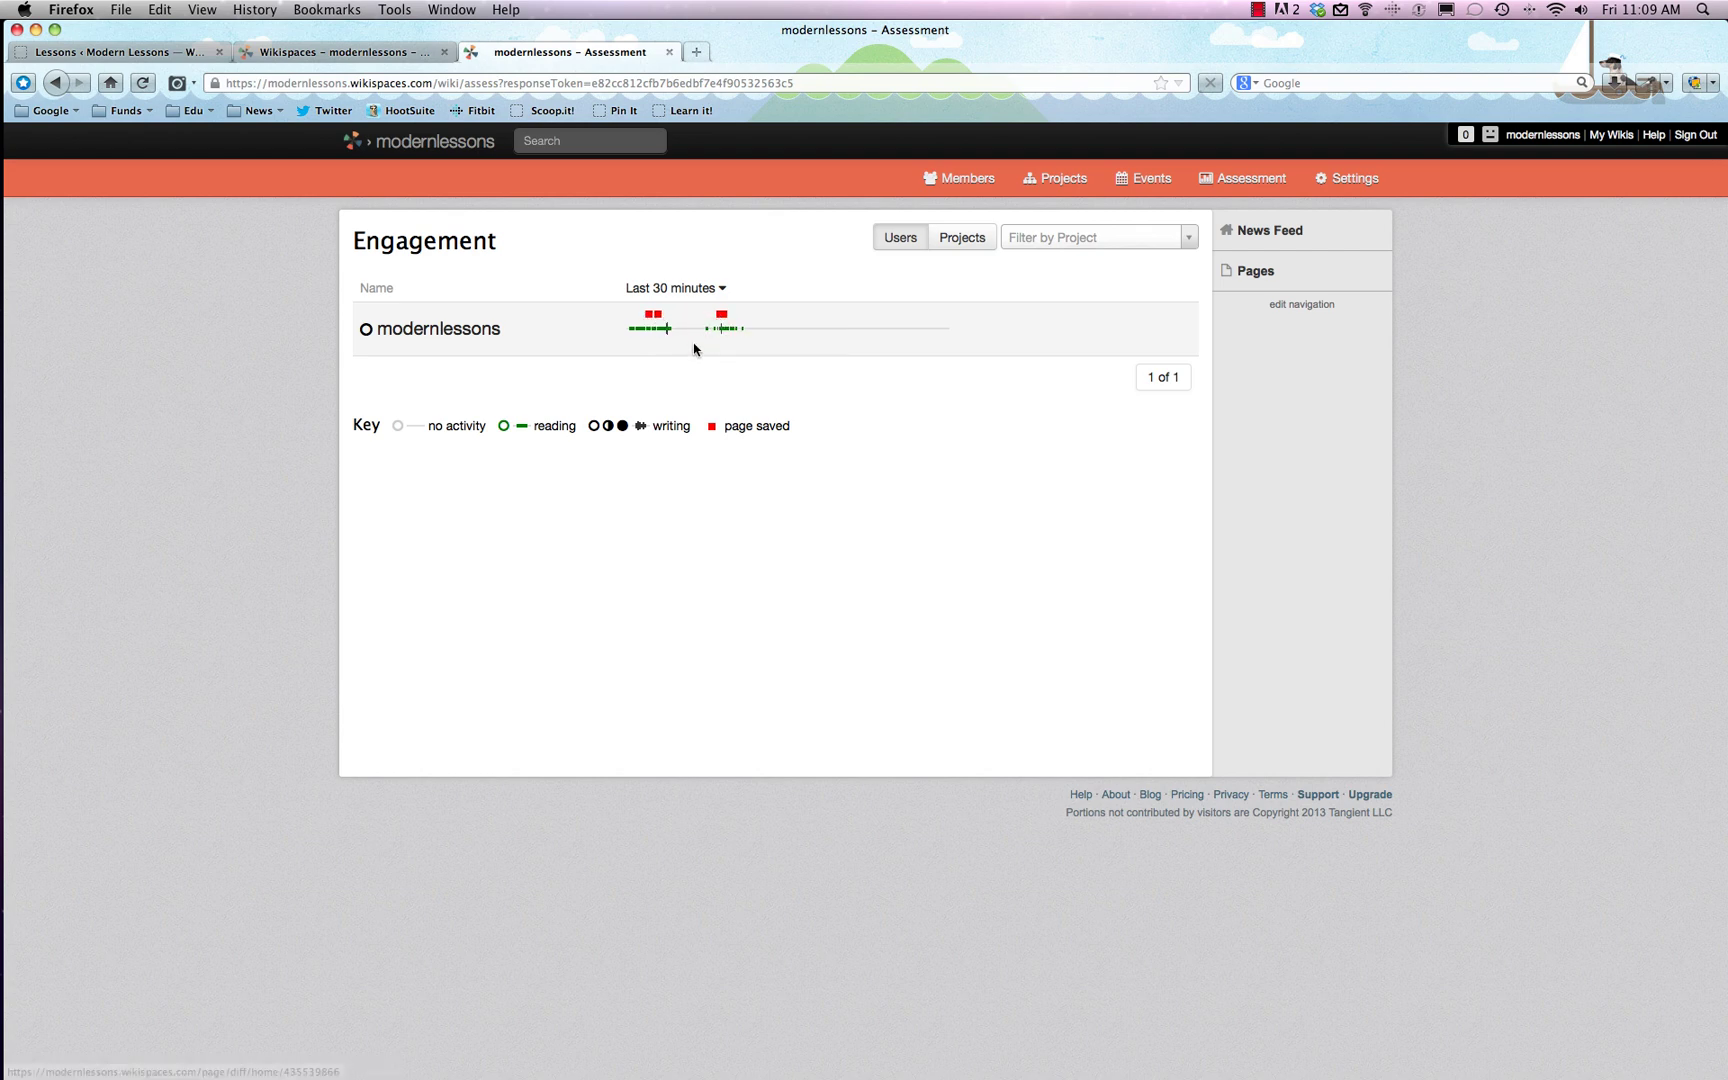
left_click(716, 288)
left_click(665, 290)
left_click(983, 180)
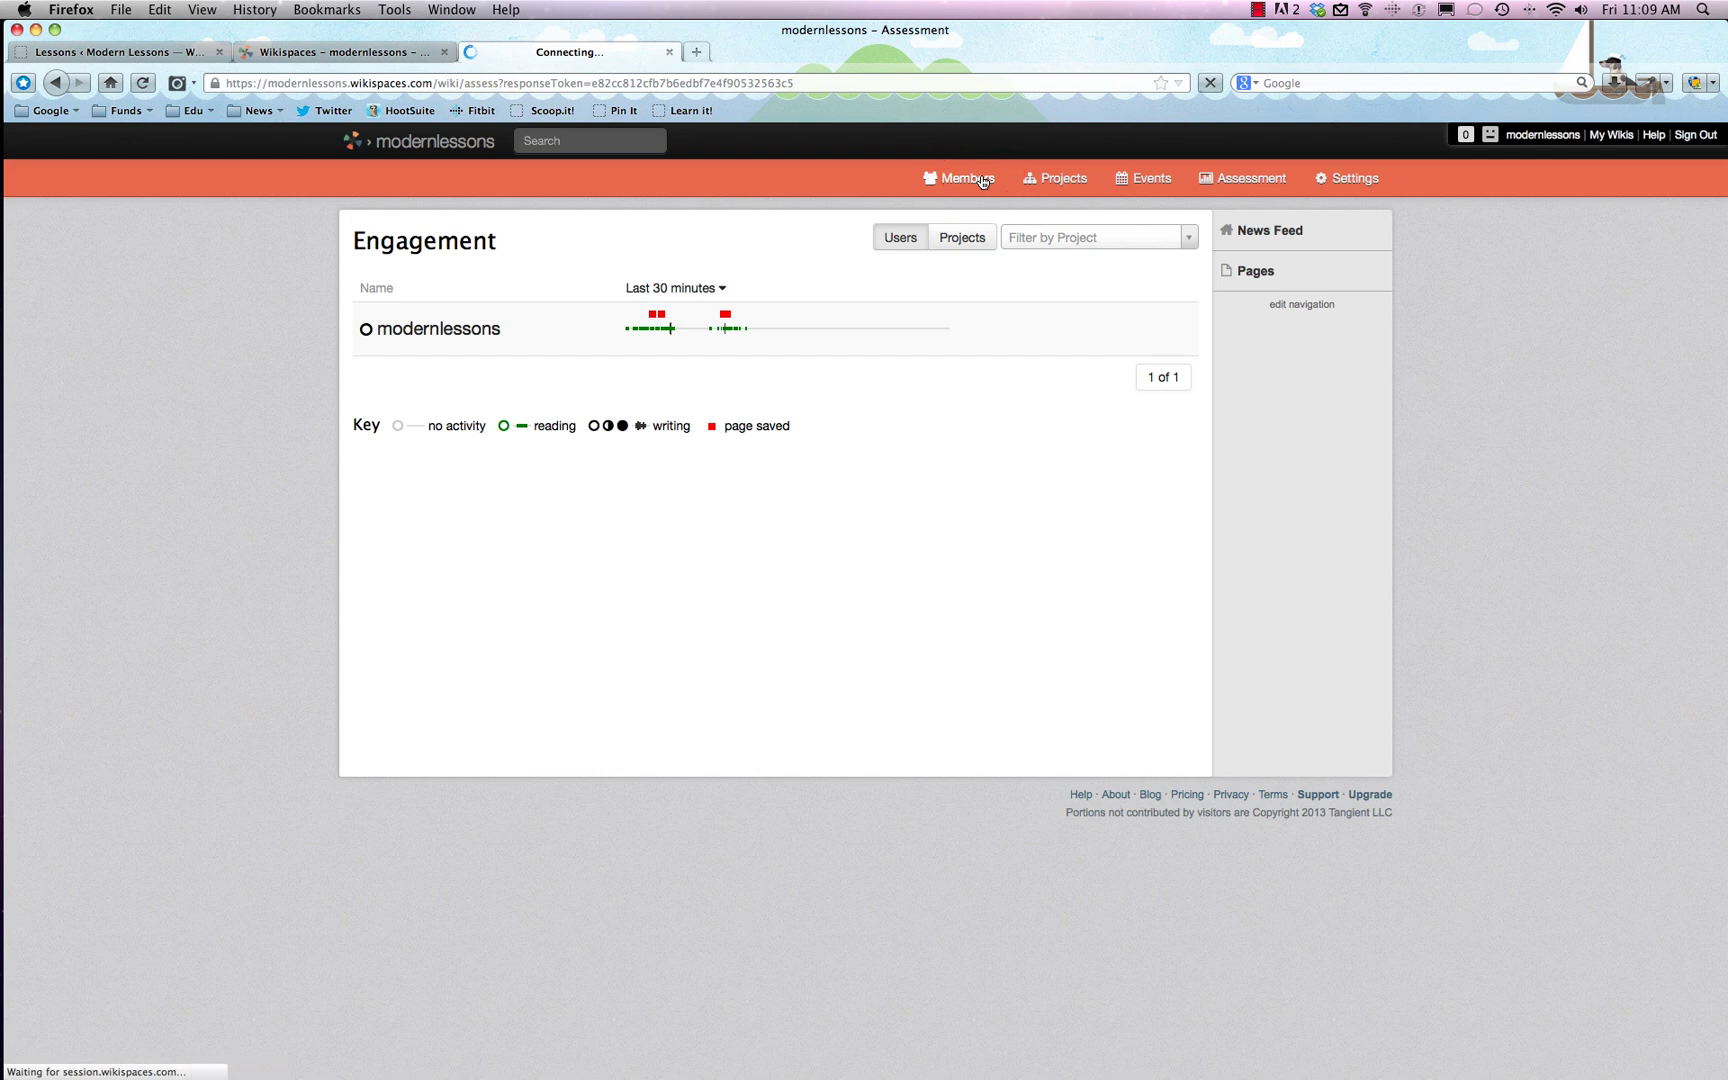